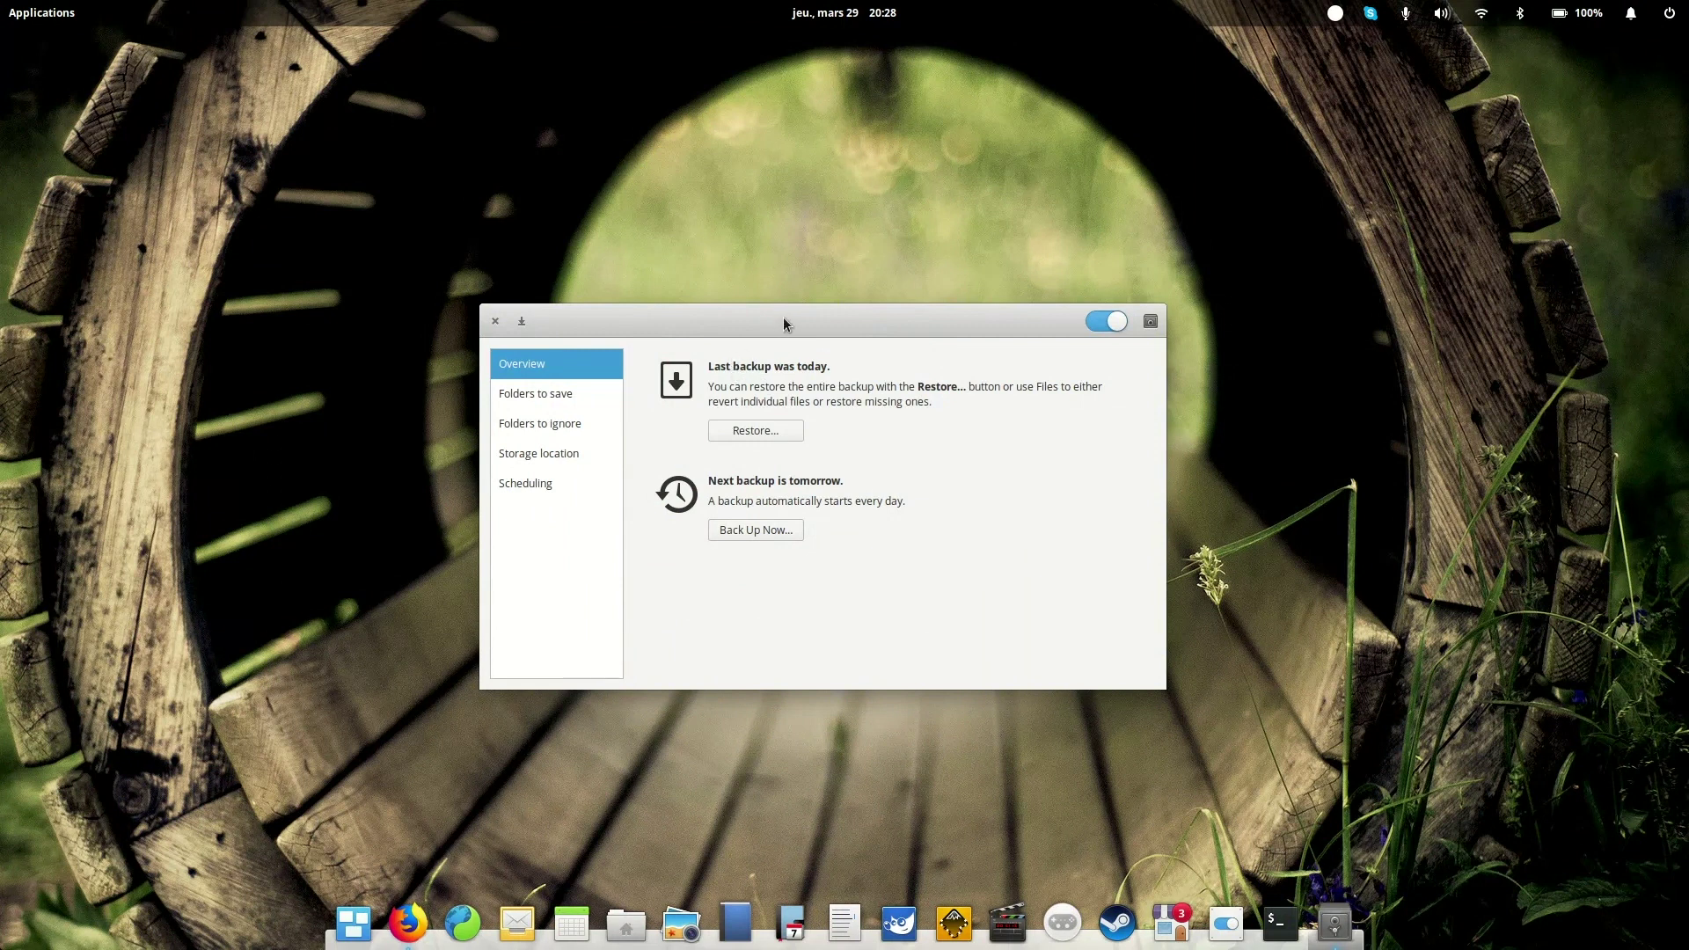
# Step: Reposition the backup settings window and briefly show, then hide, the applications list
pyautogui.moveTo(785, 320); pyautogui.dragTo(793, 311)
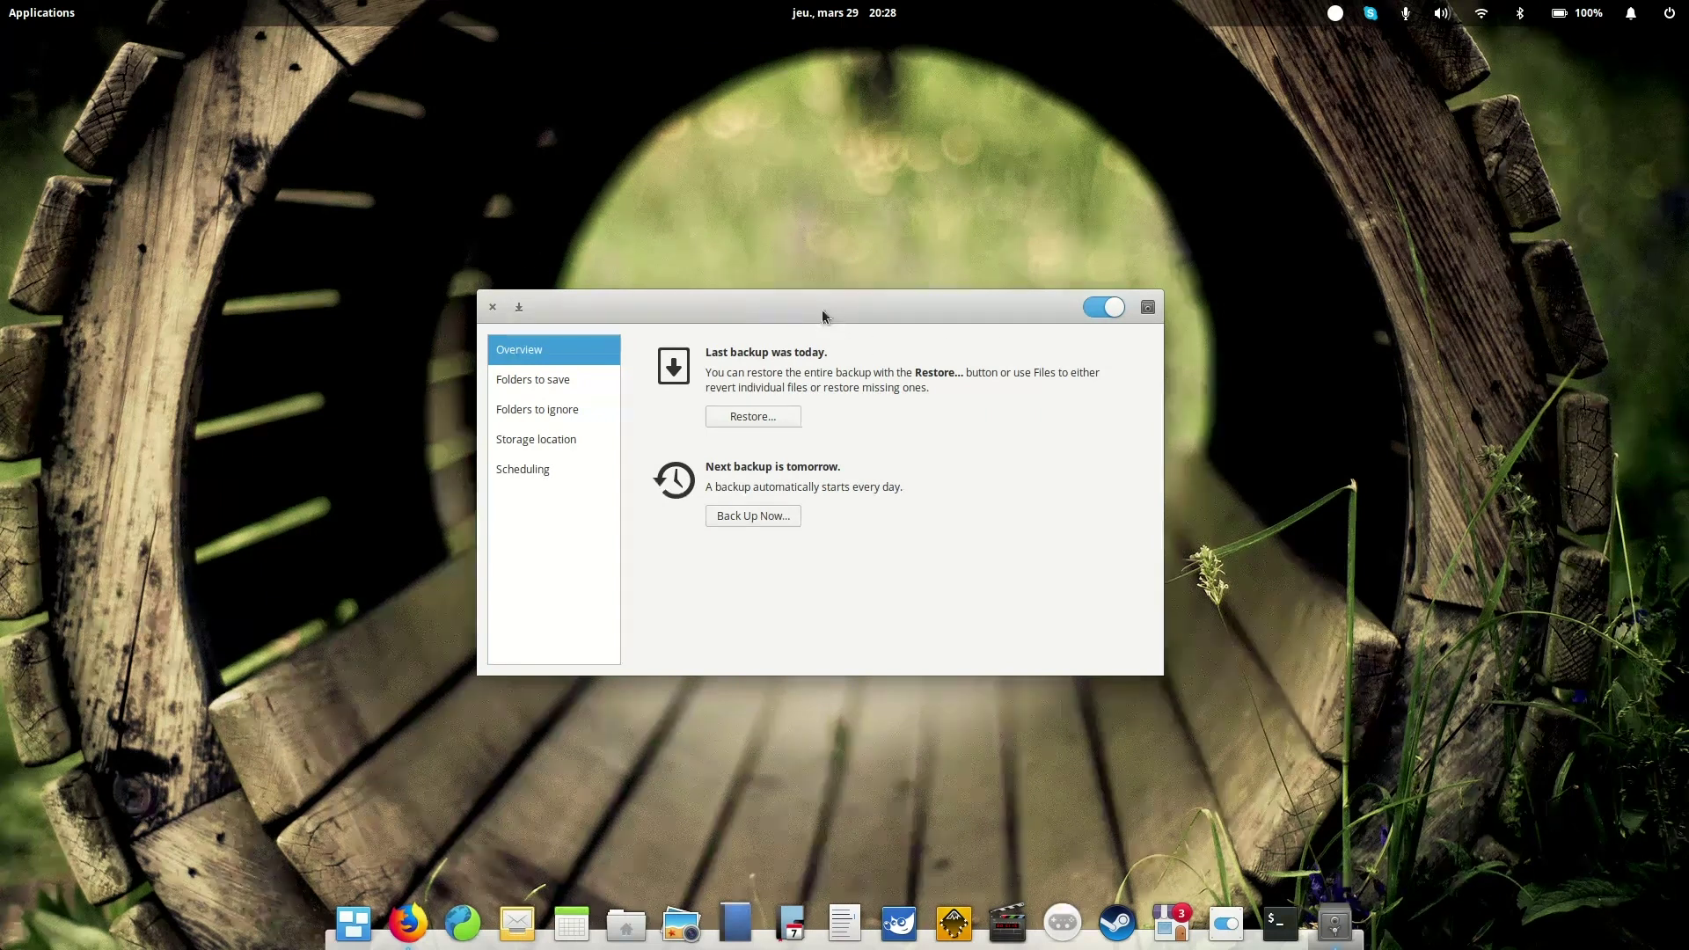
pyautogui.moveTo(842, 306); pyautogui.dragTo(842, 308)
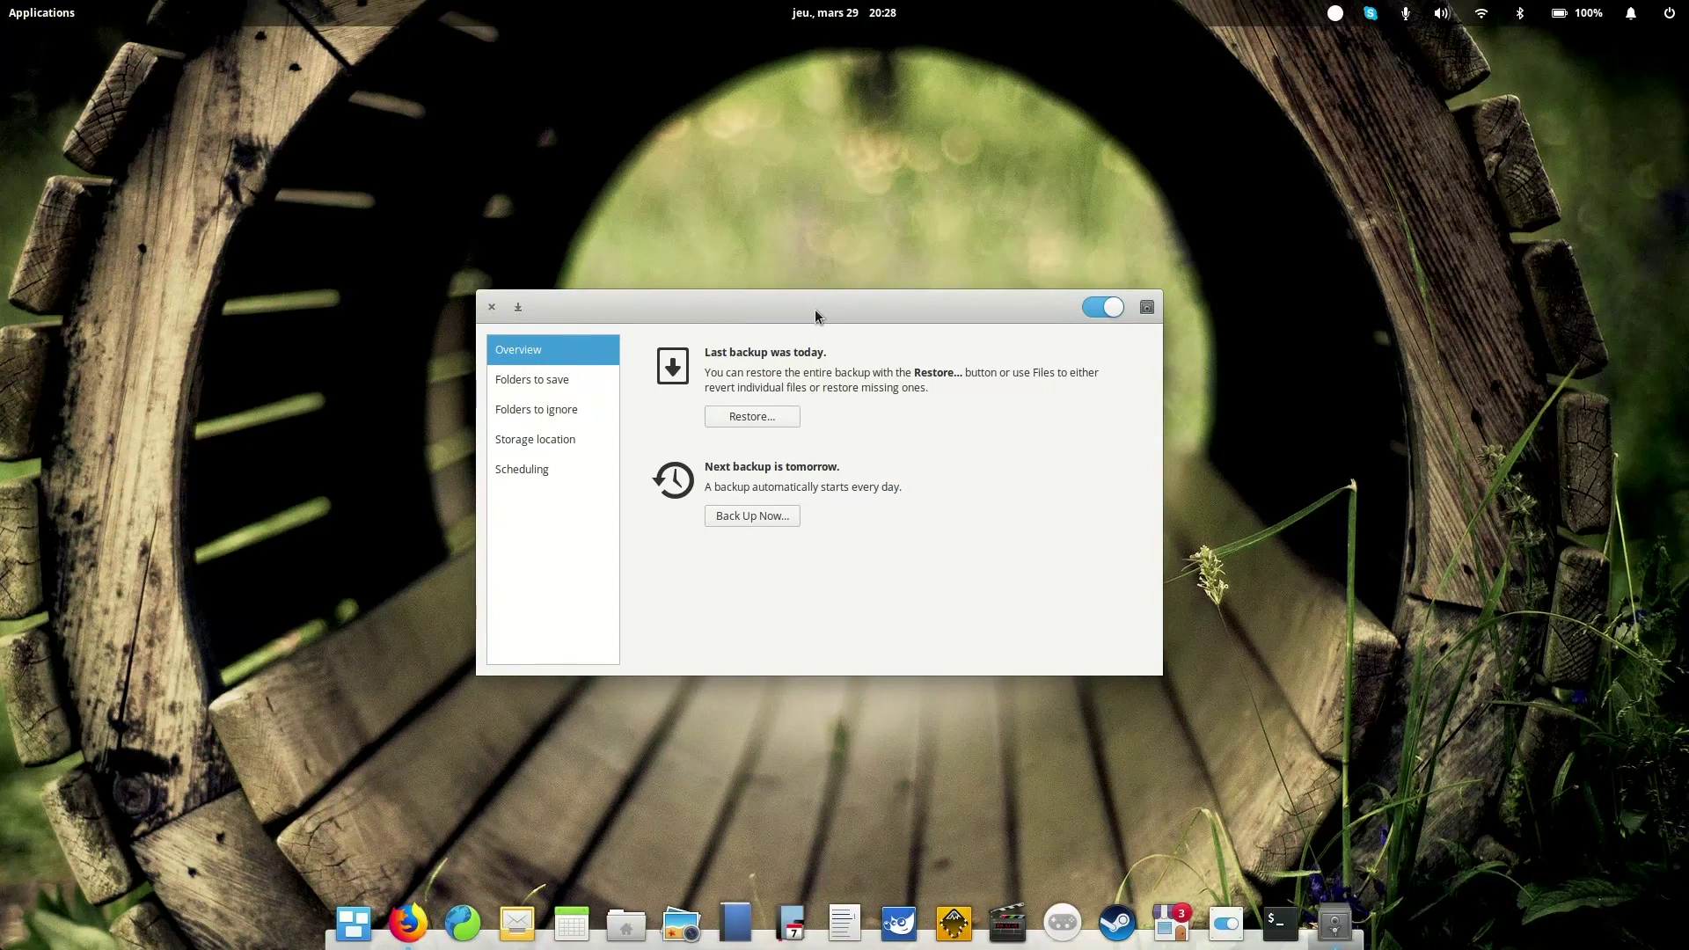
pyautogui.click(67, 16)
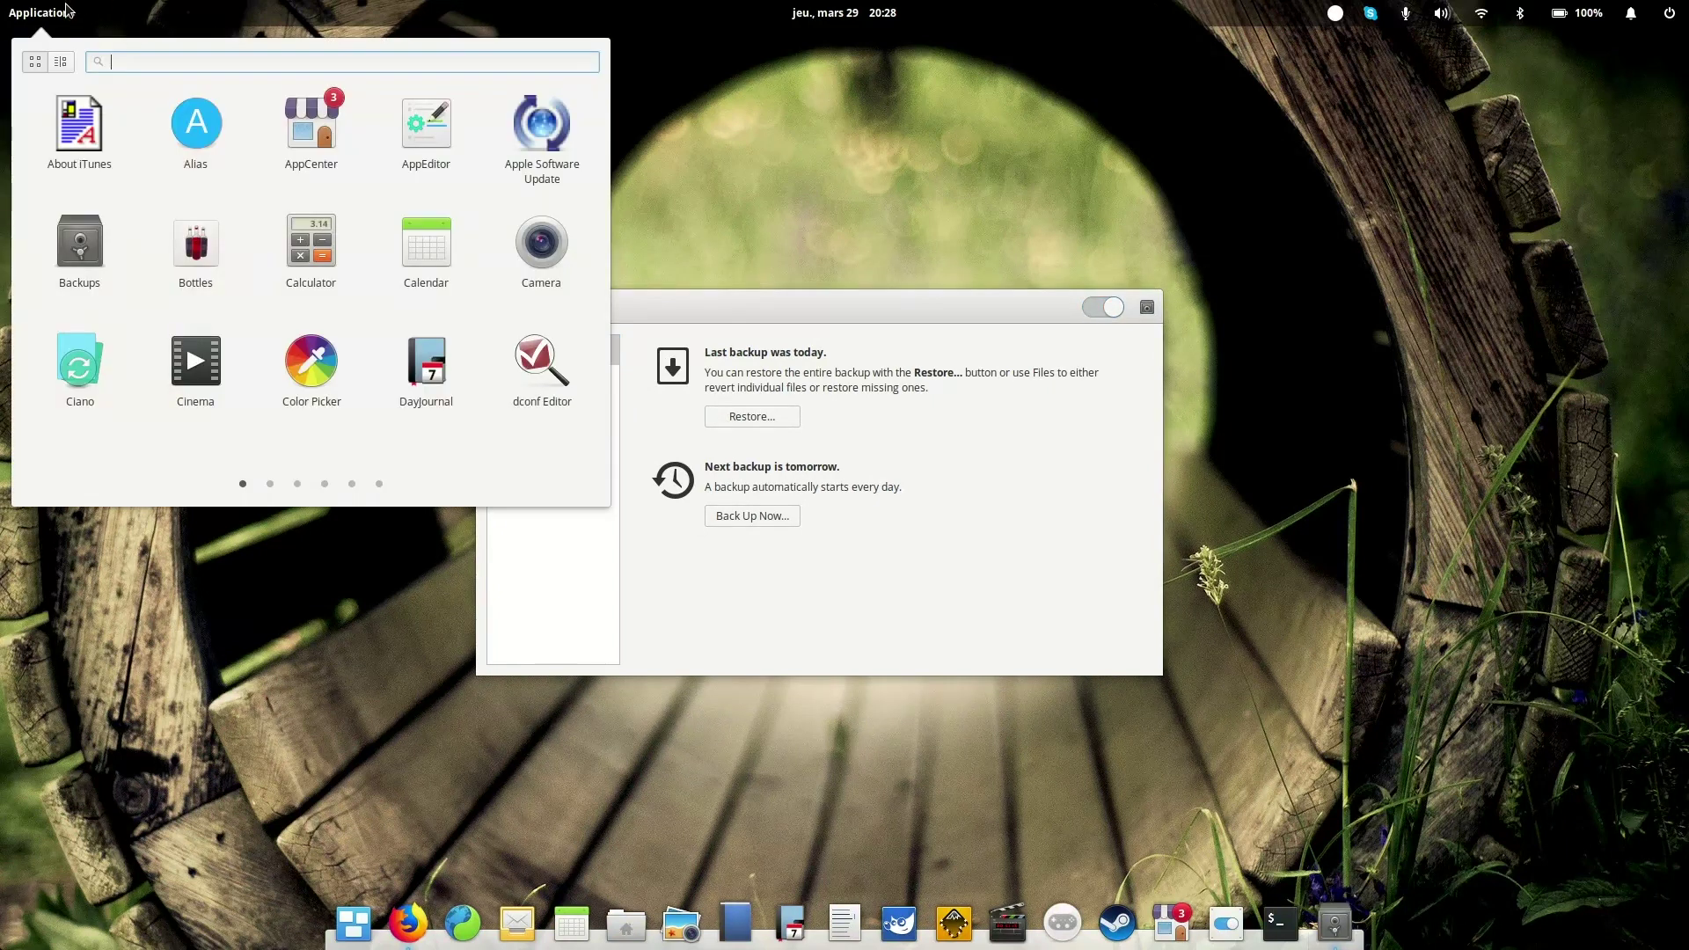
pyautogui.click(23, 13)
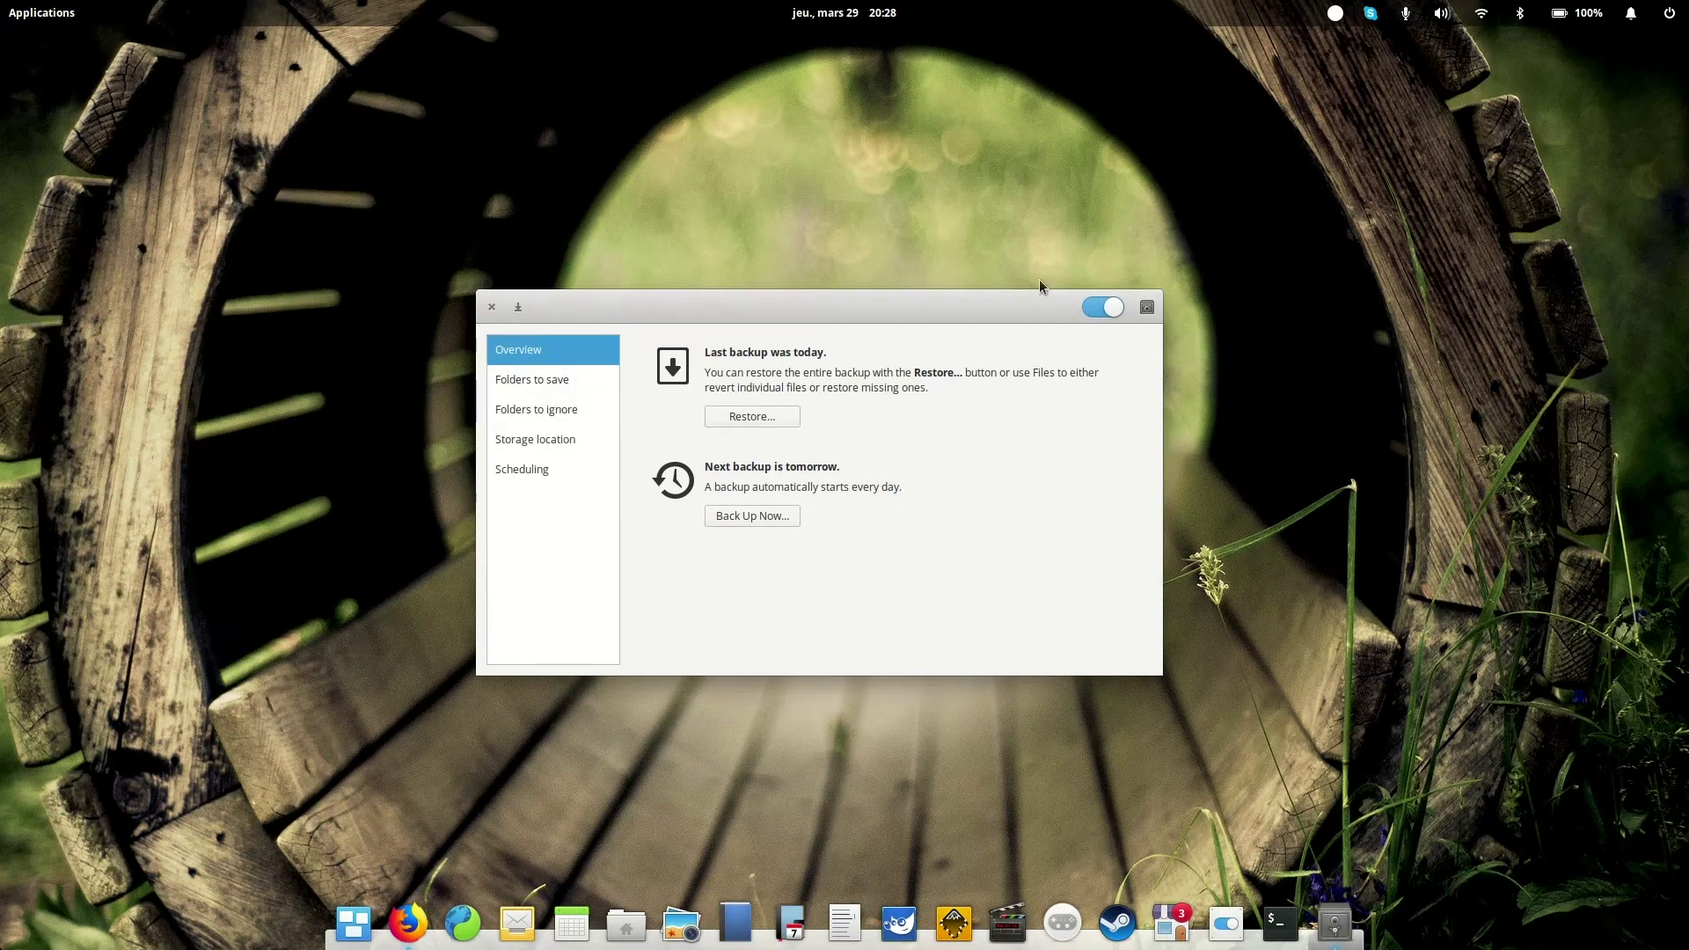
# Step: Look up 'backups' in the app store, view the Backups app details, then close it
pyautogui.click(1170, 923)
pyautogui.write('b')
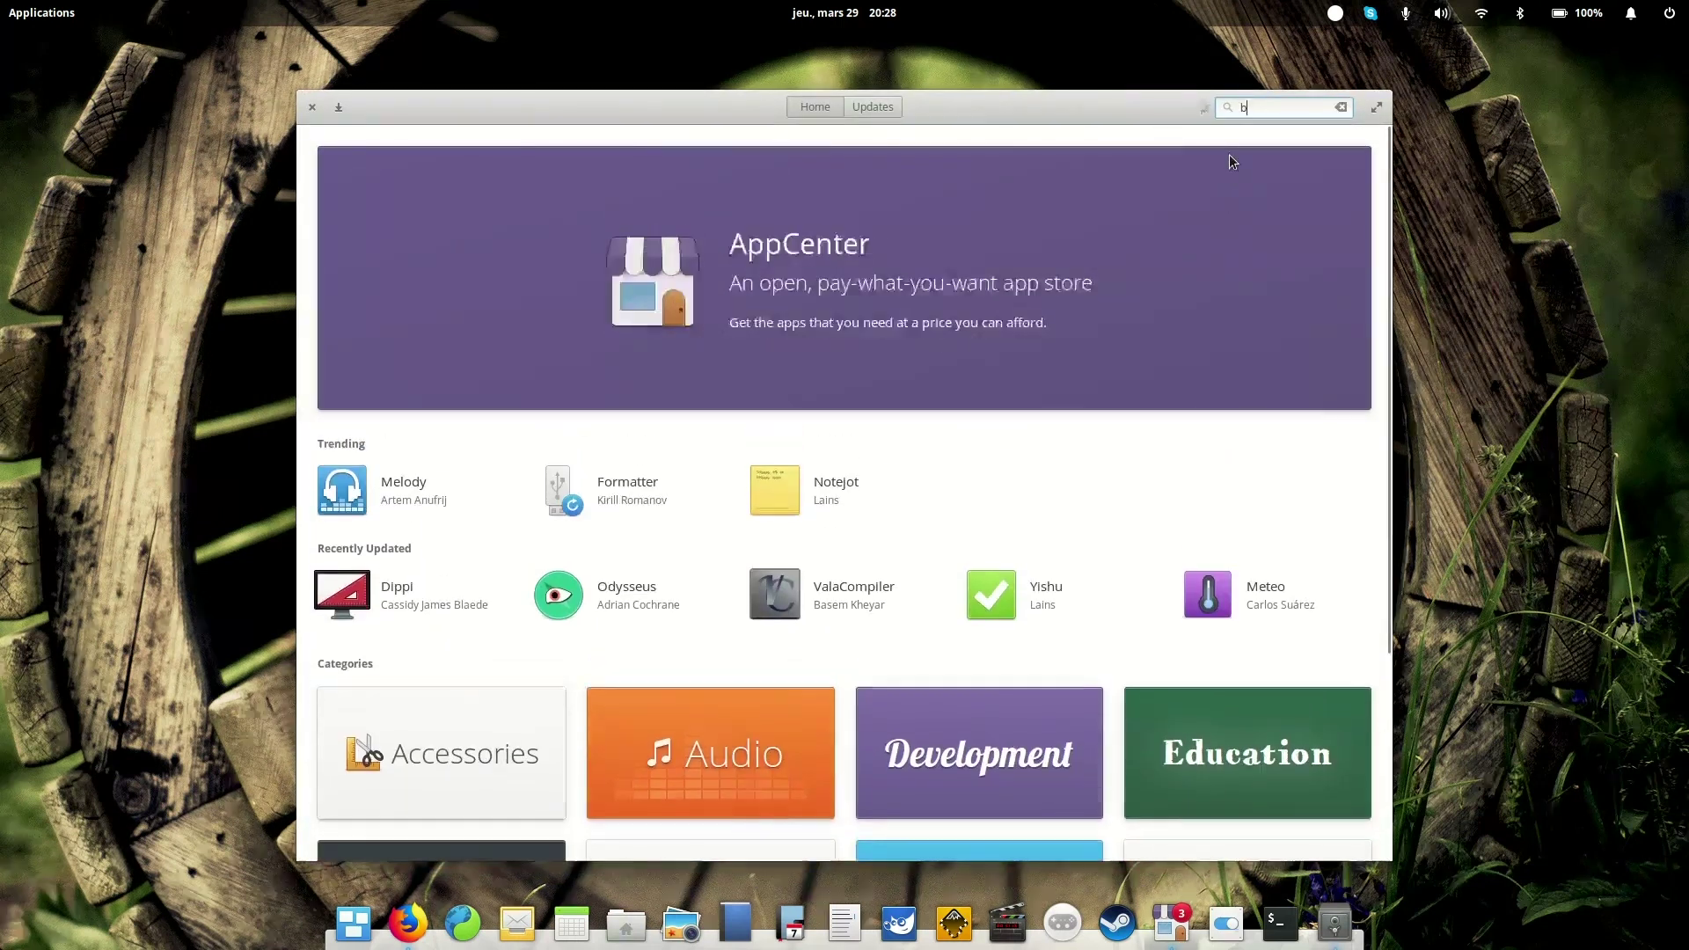
pyautogui.write('ackups')
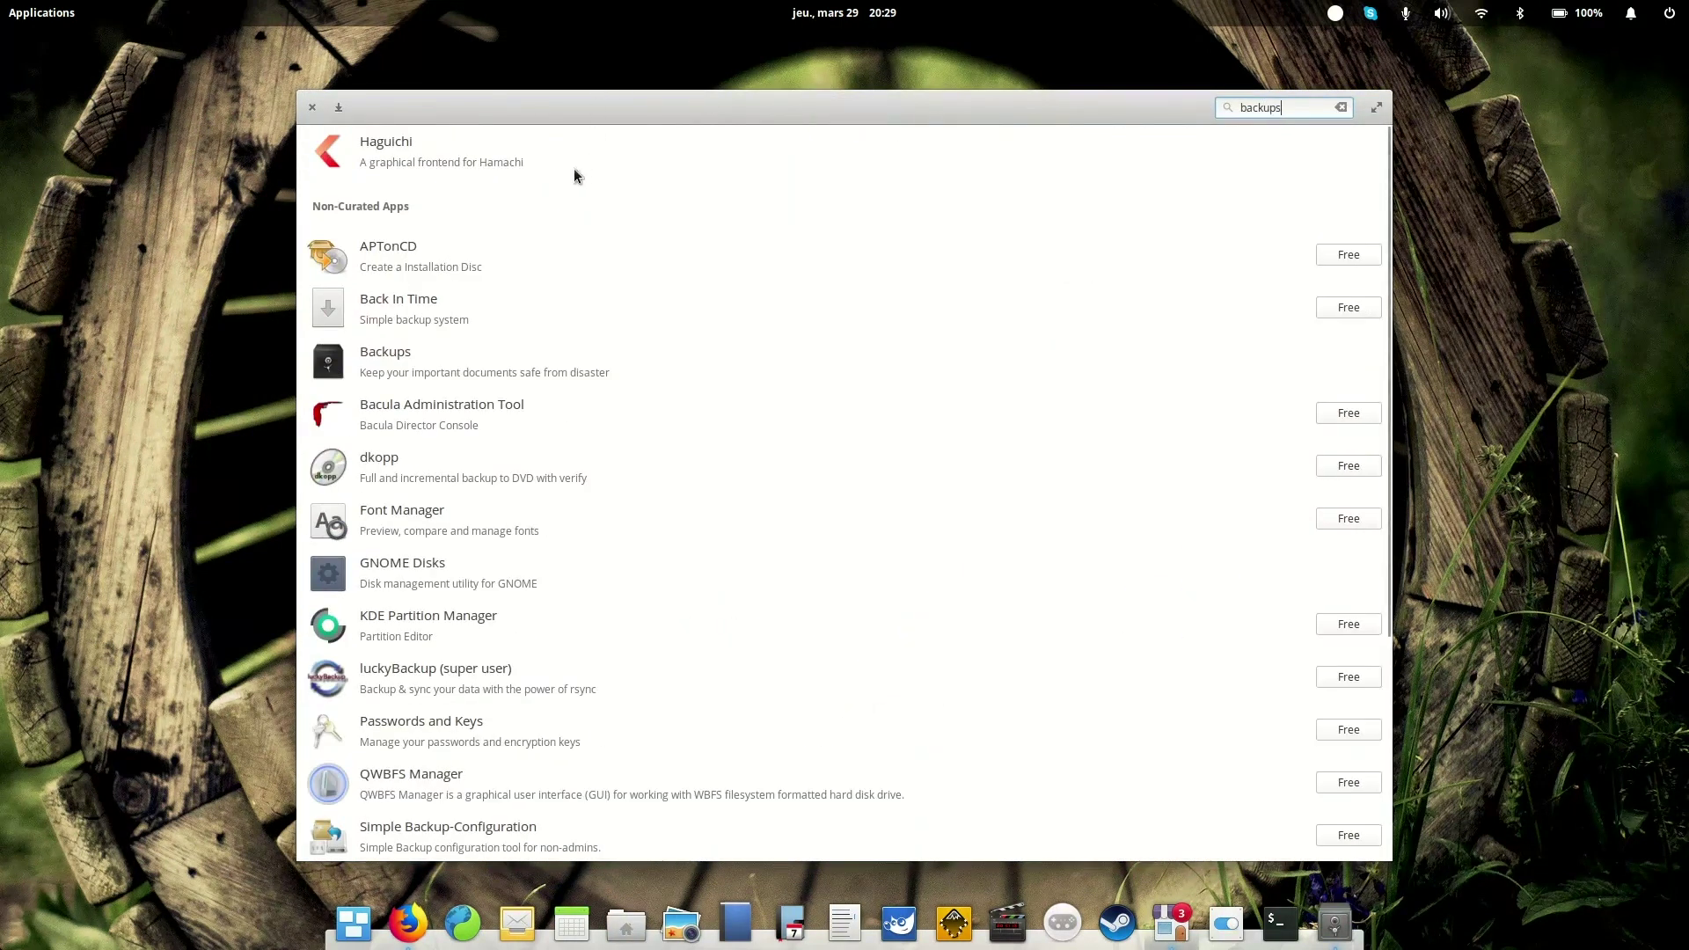
pyautogui.click(438, 366)
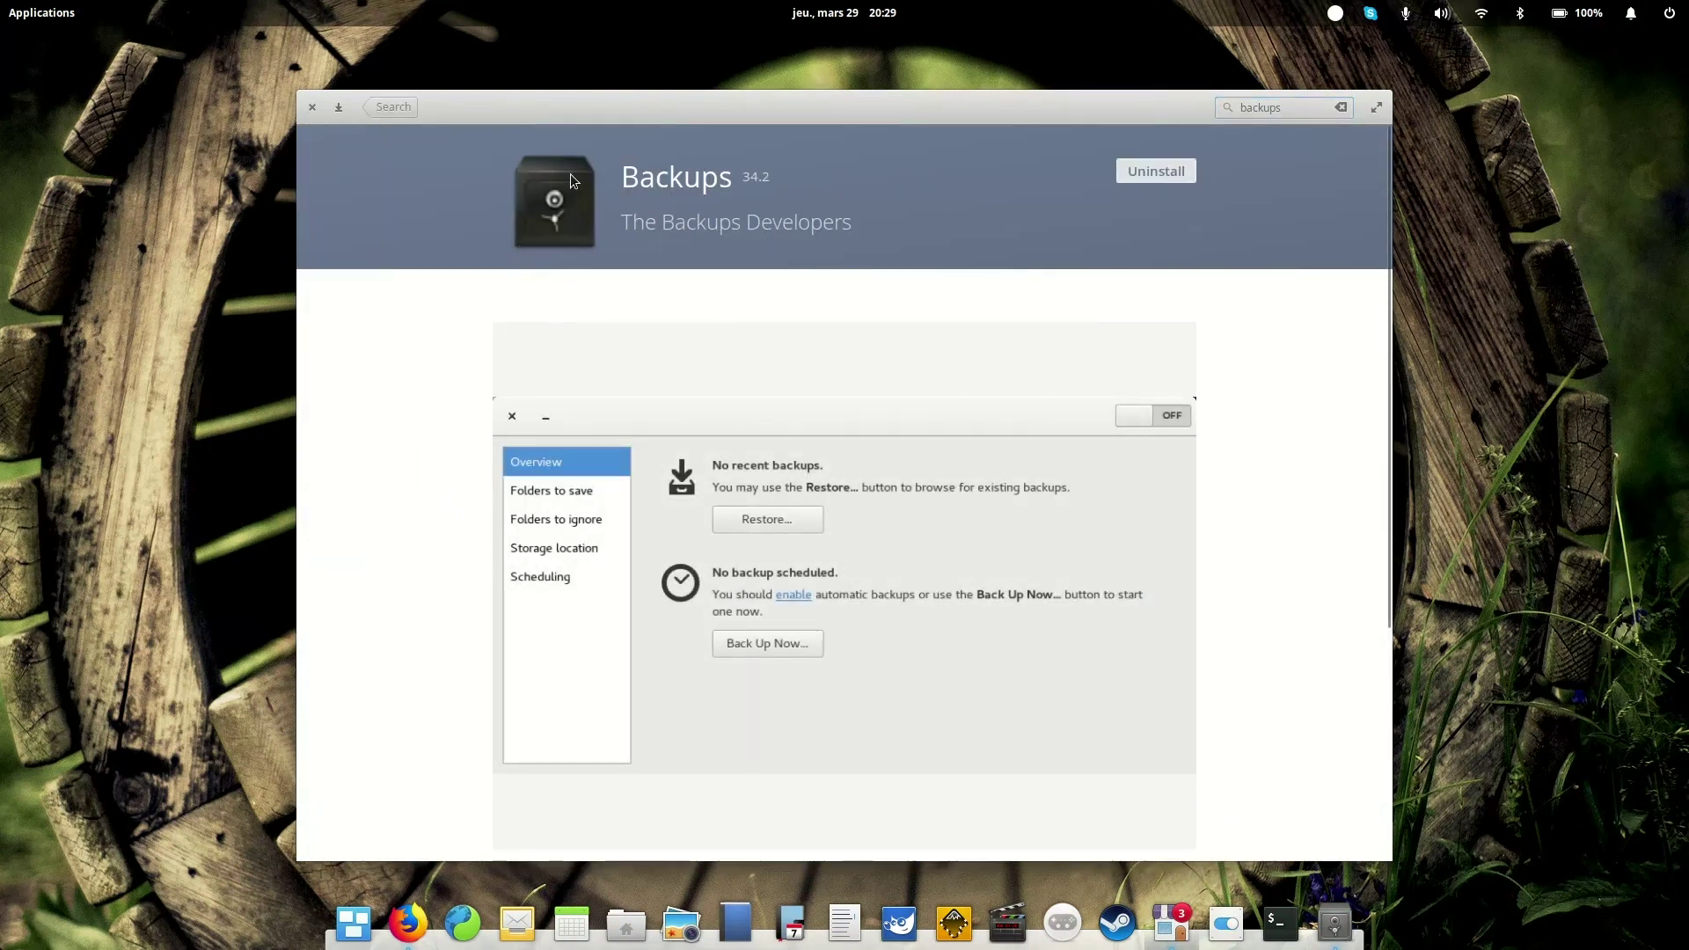
pyautogui.click(59, 11)
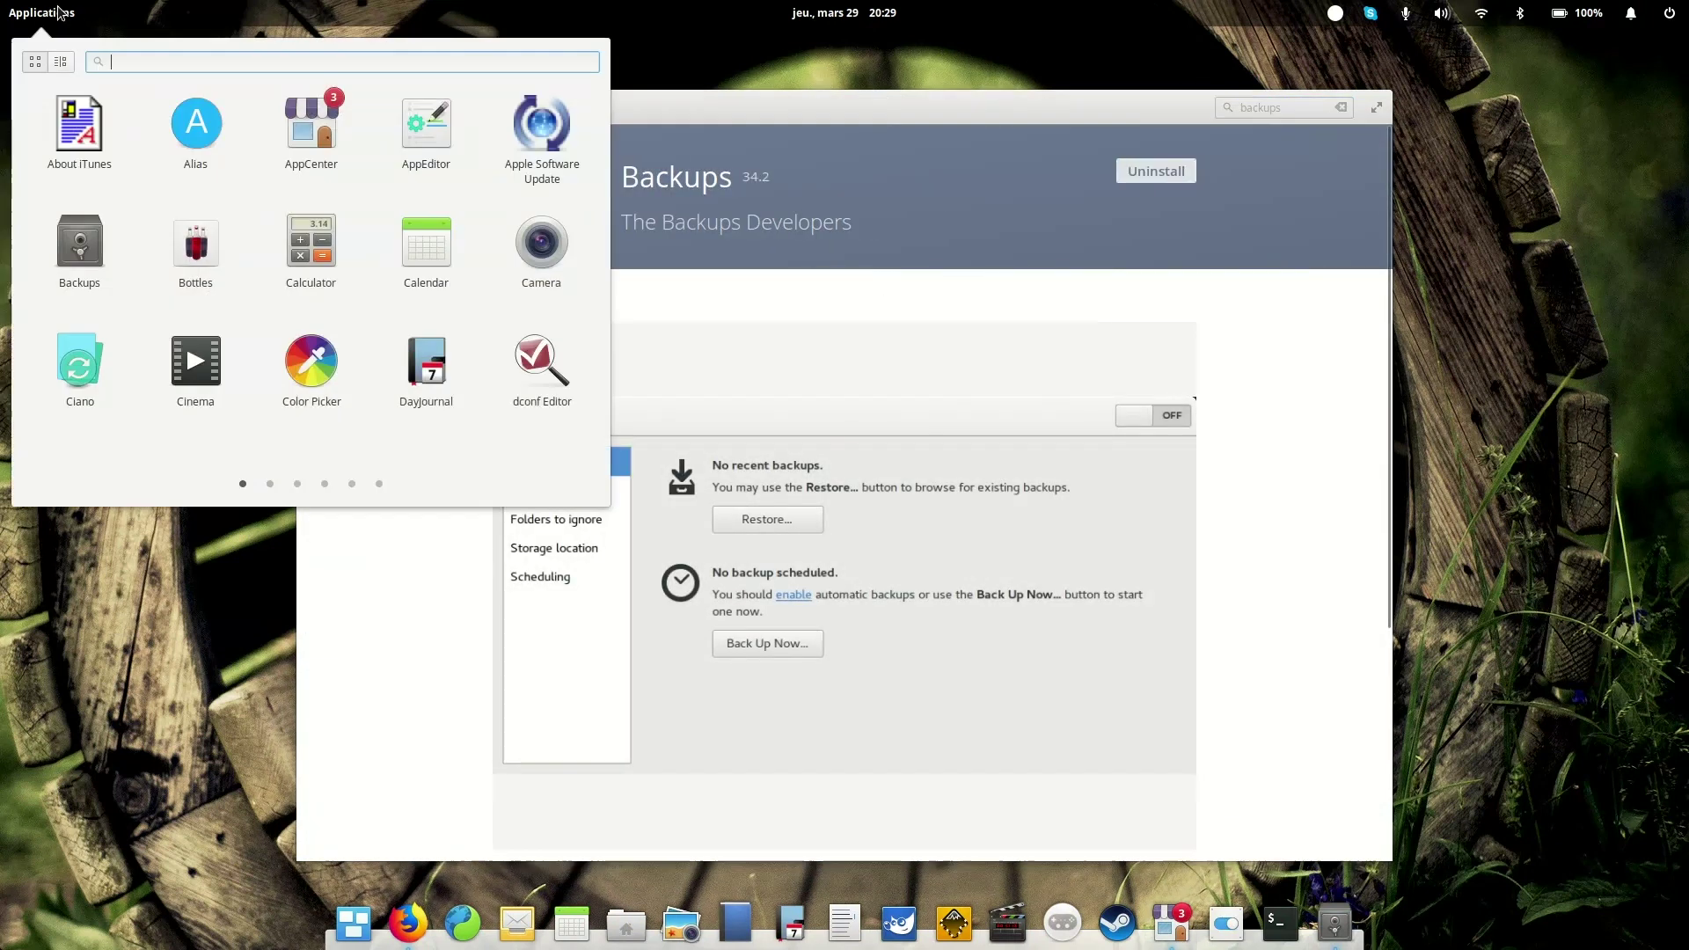
pyautogui.click(797, 209)
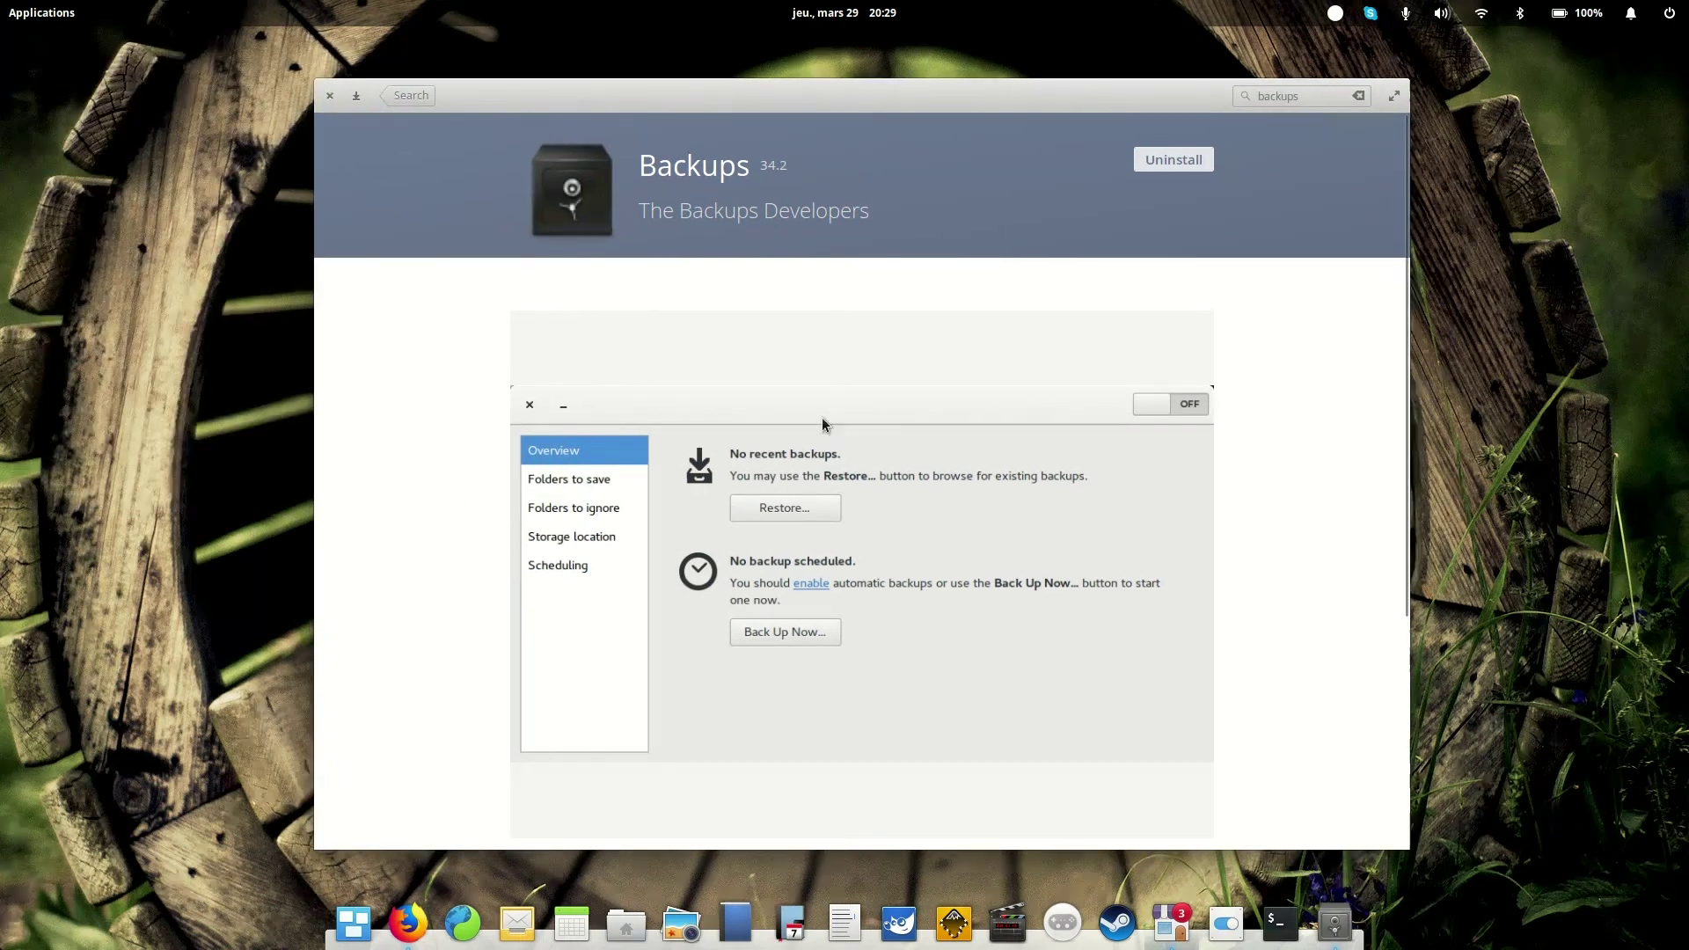
pyautogui.click(330, 95)
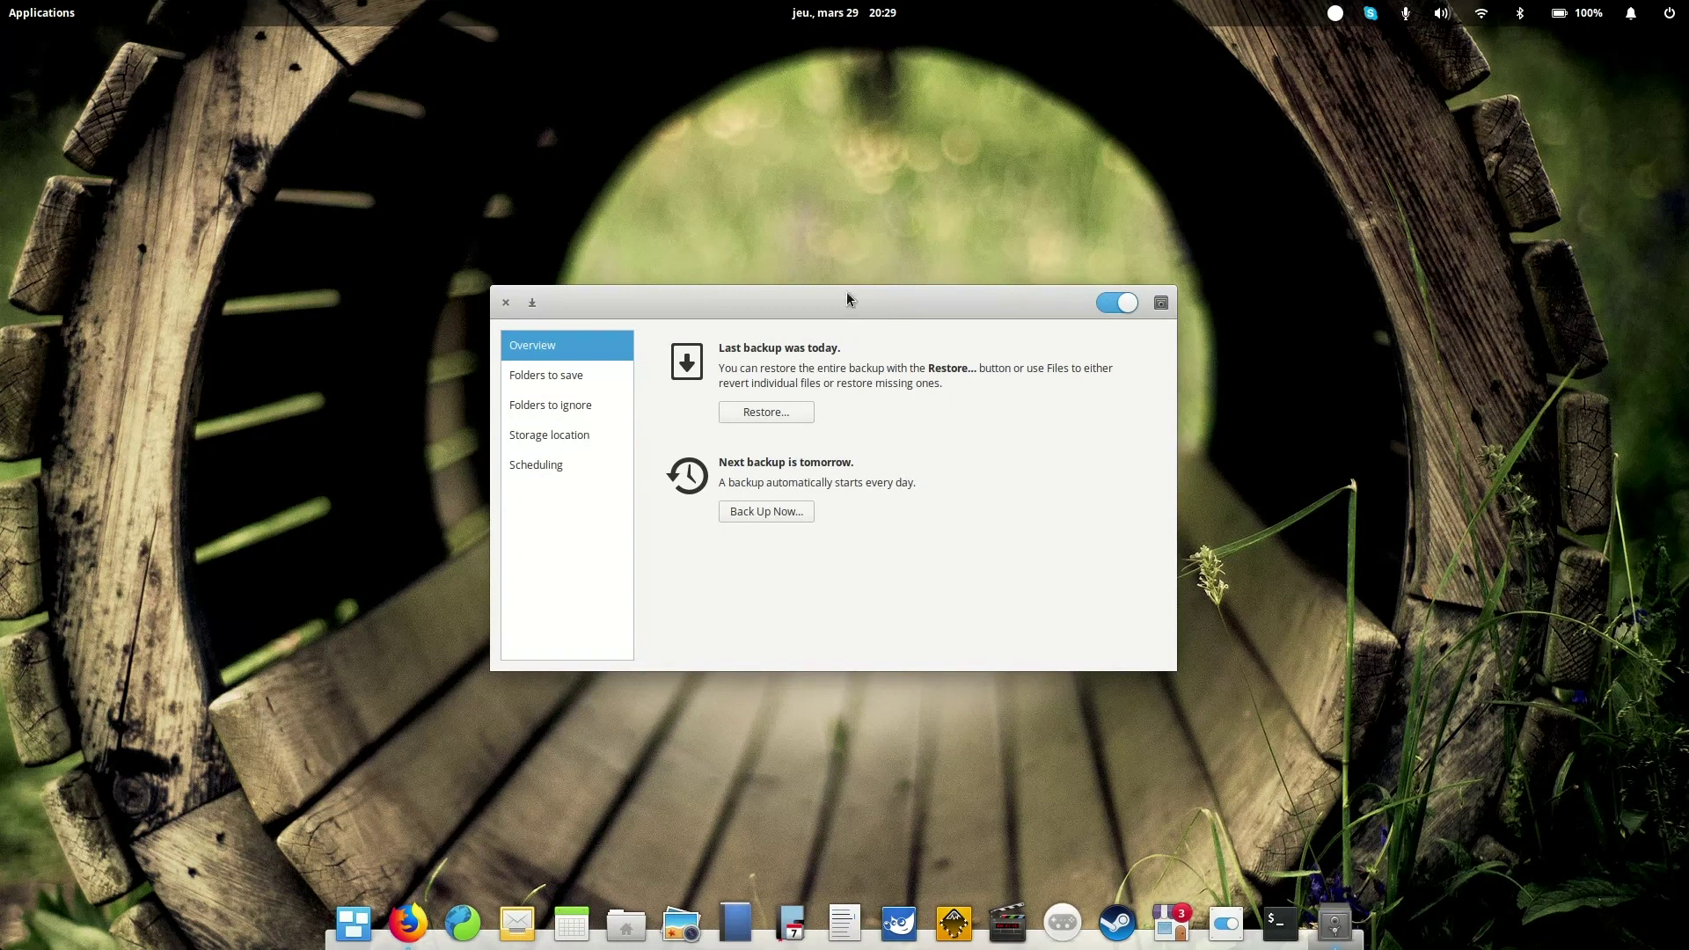
# Step: In Files, open the Sauvegardes drive and scroll through its duplicity backup archives
pyautogui.click(626, 923)
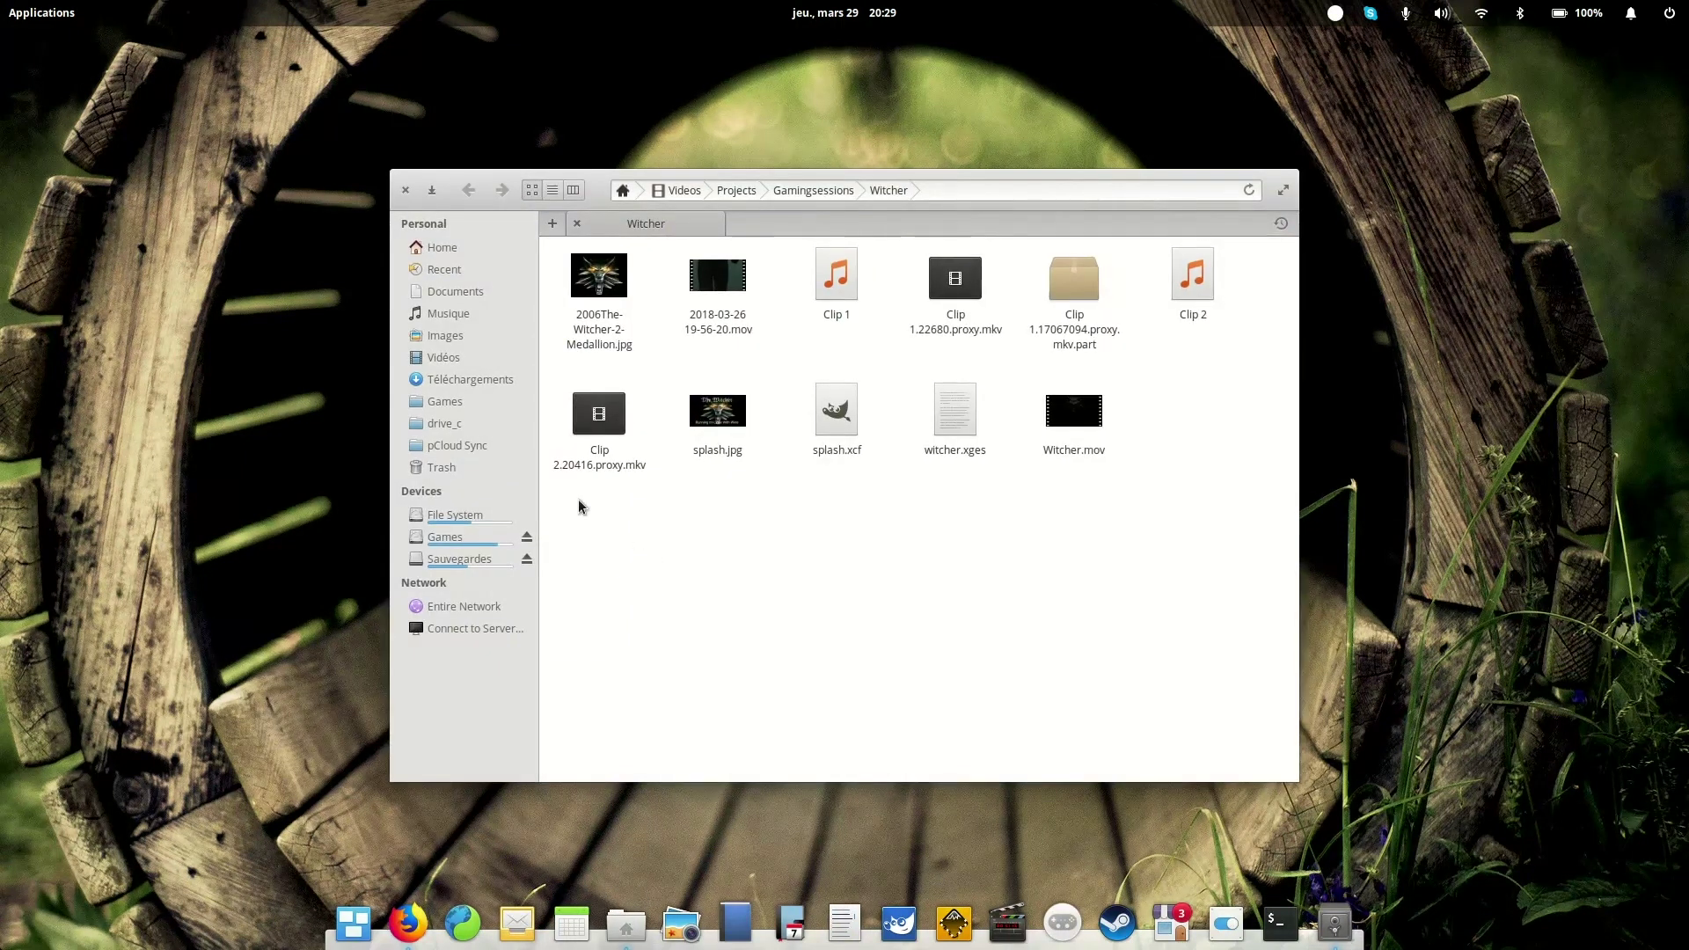
pyautogui.click(440, 559)
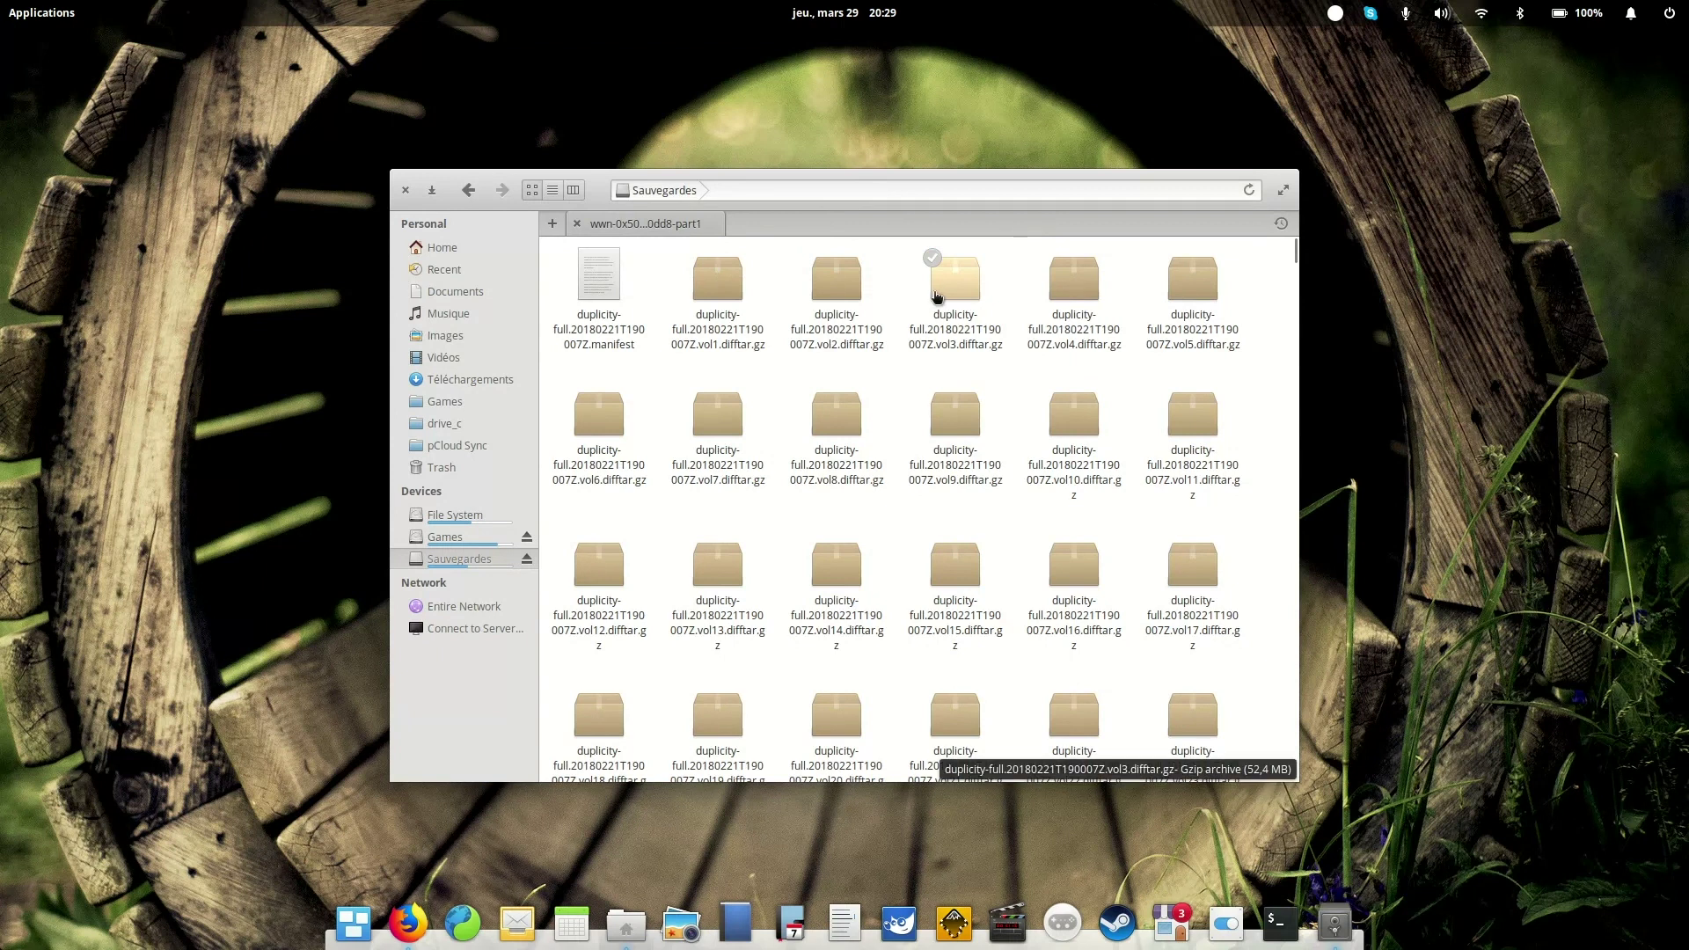
pyautogui.scroll(-1, 1245, 334)
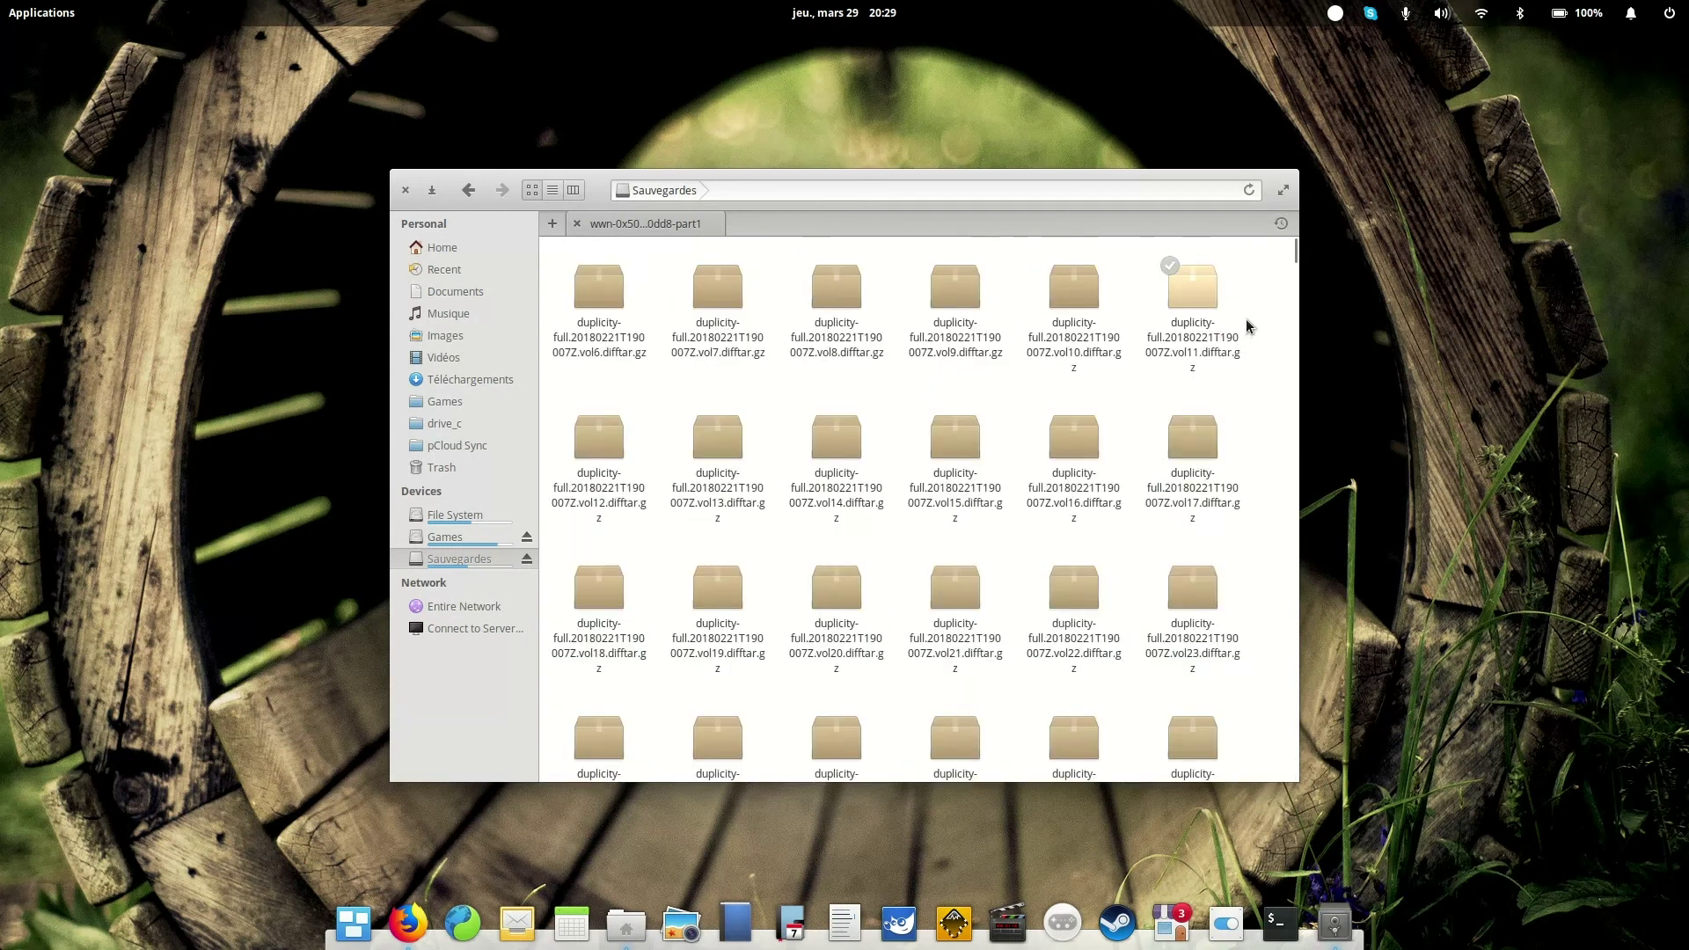
pyautogui.scroll(1, 1249, 328)
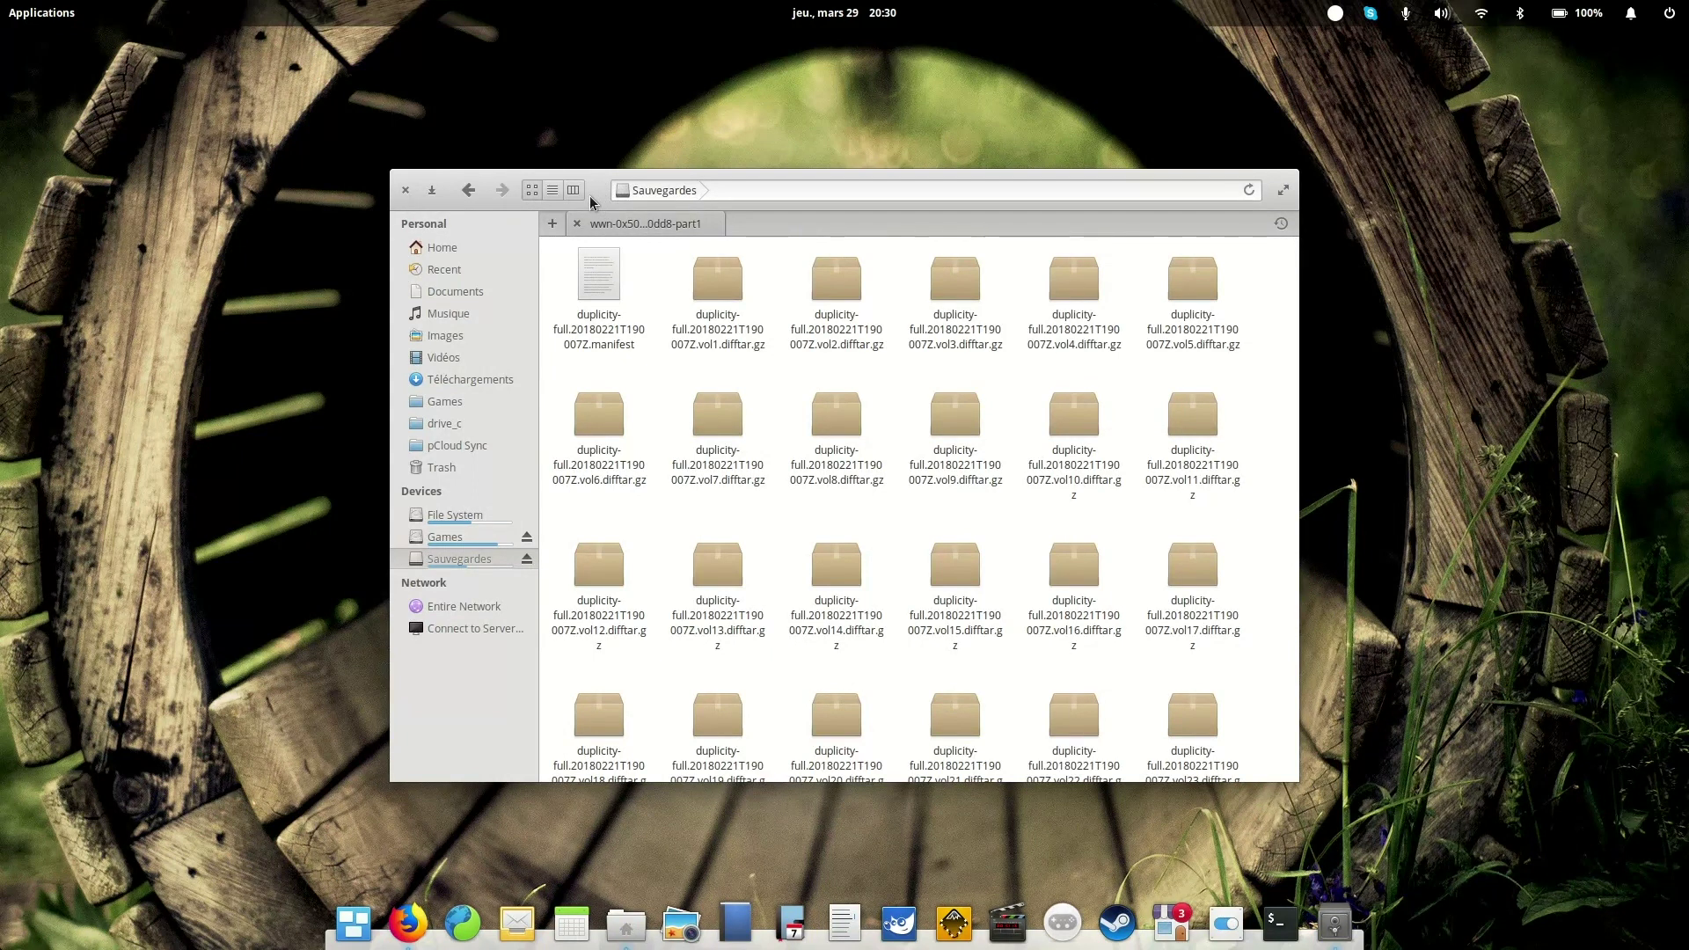
# Step: Bring the Déjà Dup window back to the front and move it higher
pyautogui.press('super+s')
pyautogui.click(862, 541)
pyautogui.moveTo(837, 297); pyautogui.dragTo(834, 268)
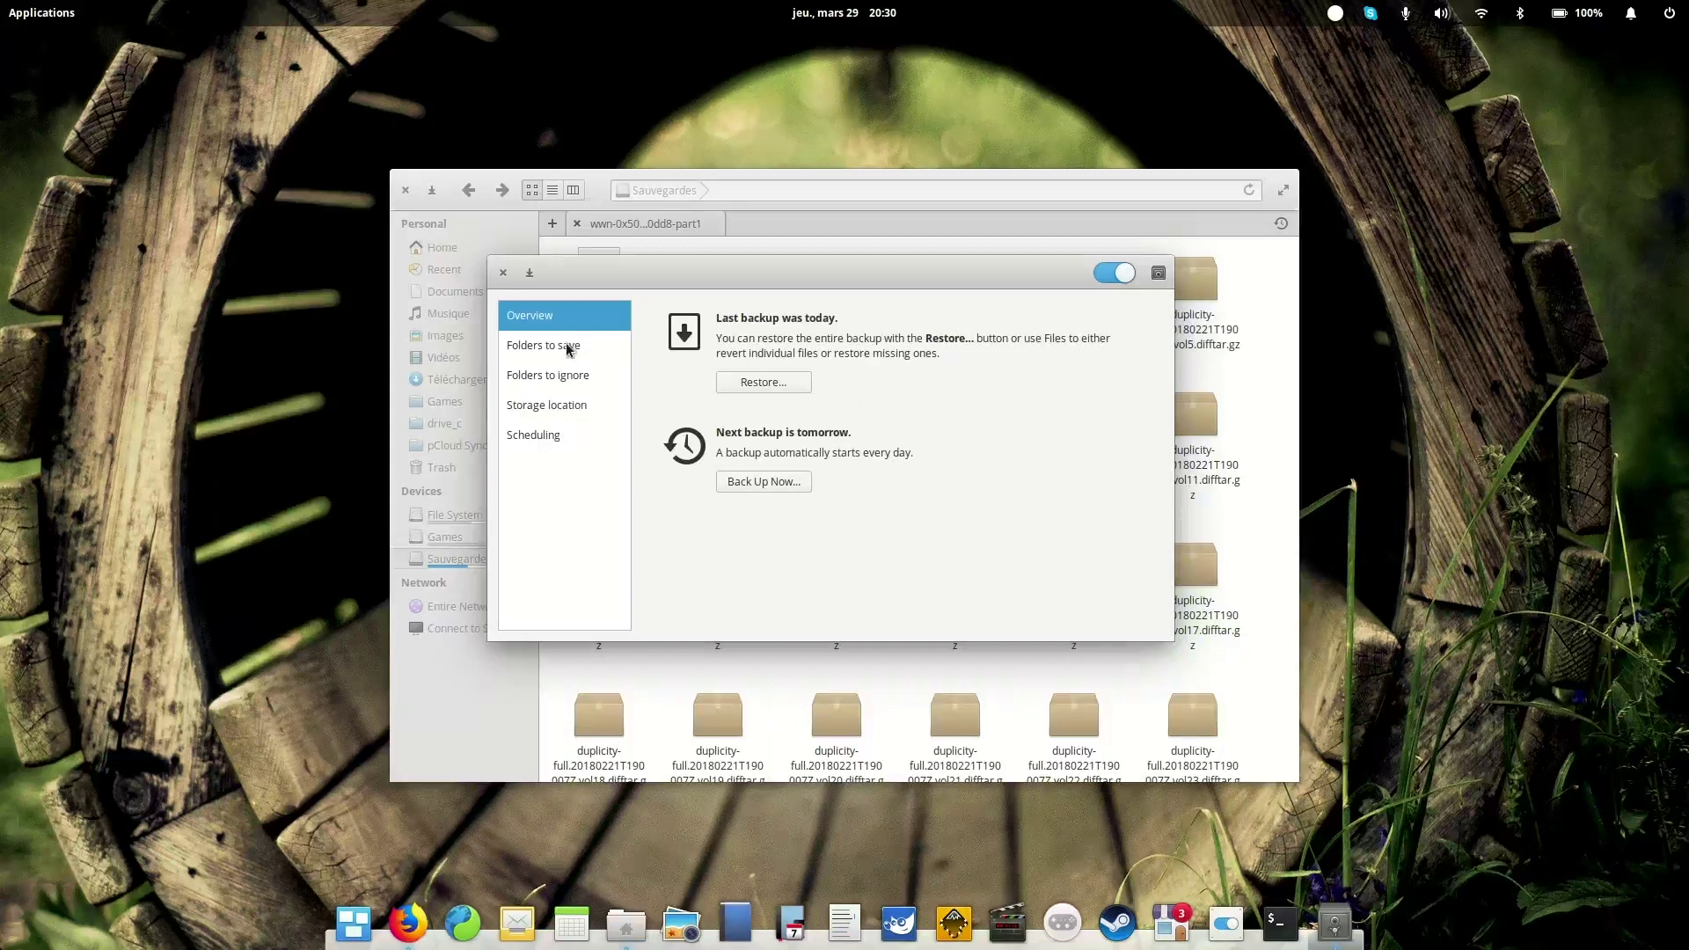
# Step: Show the Storage location page, browse the Sauvegardes archives in Files, then return to Déjà Dup
pyautogui.click(554, 409)
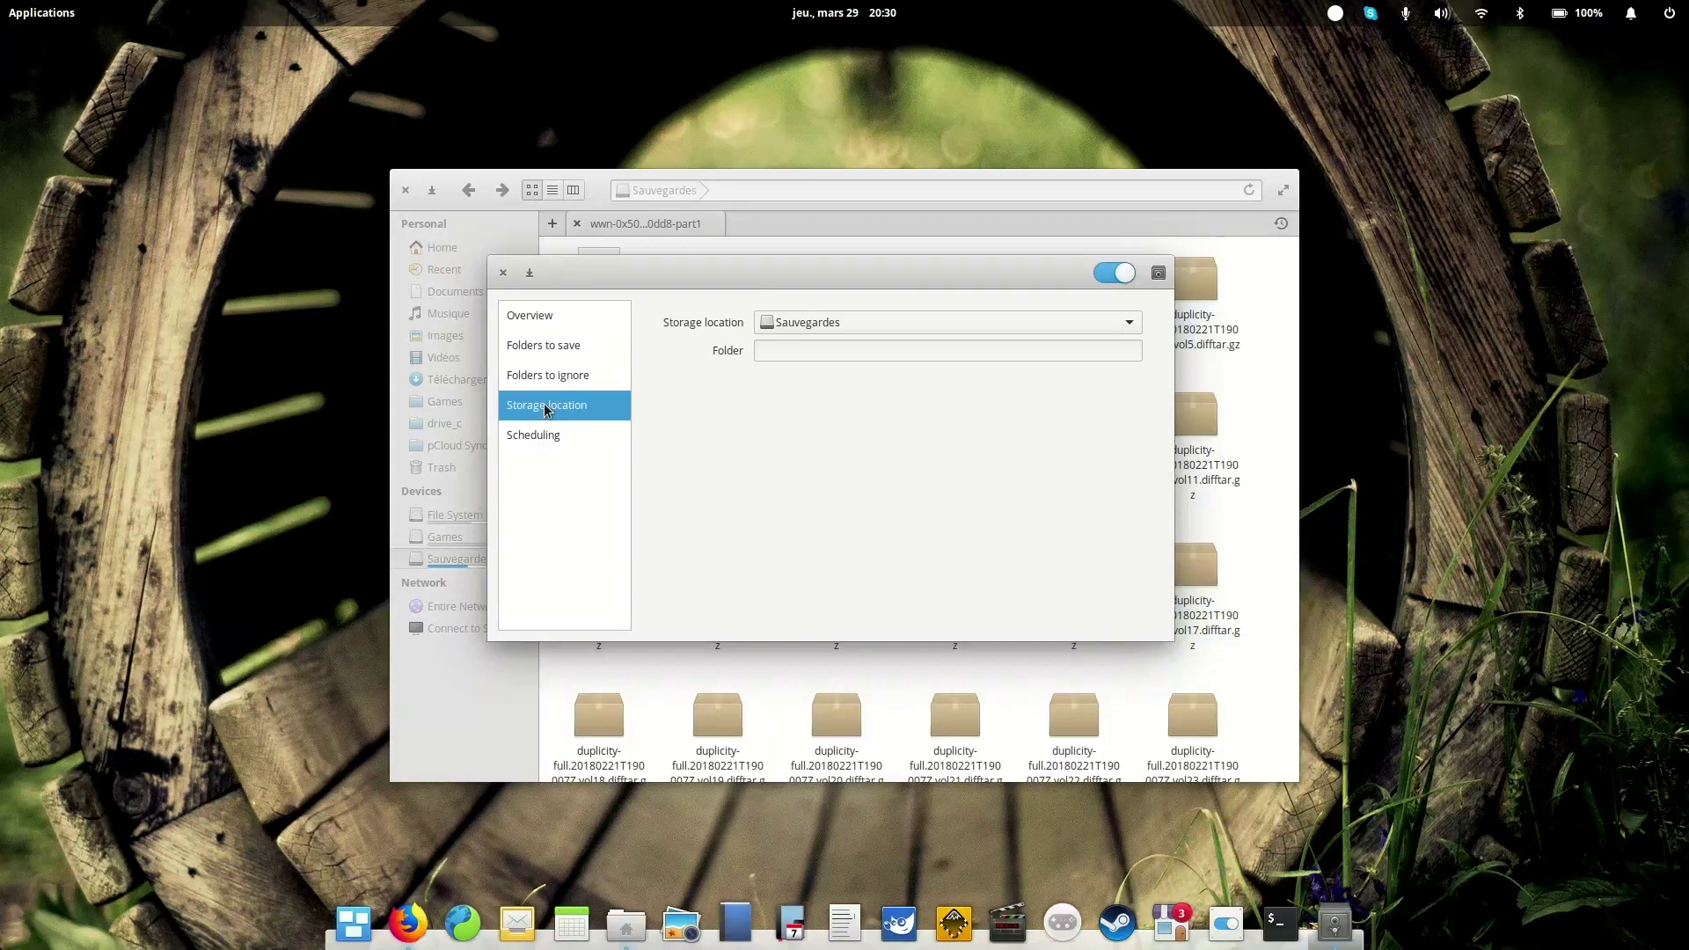
pyautogui.click(831, 242)
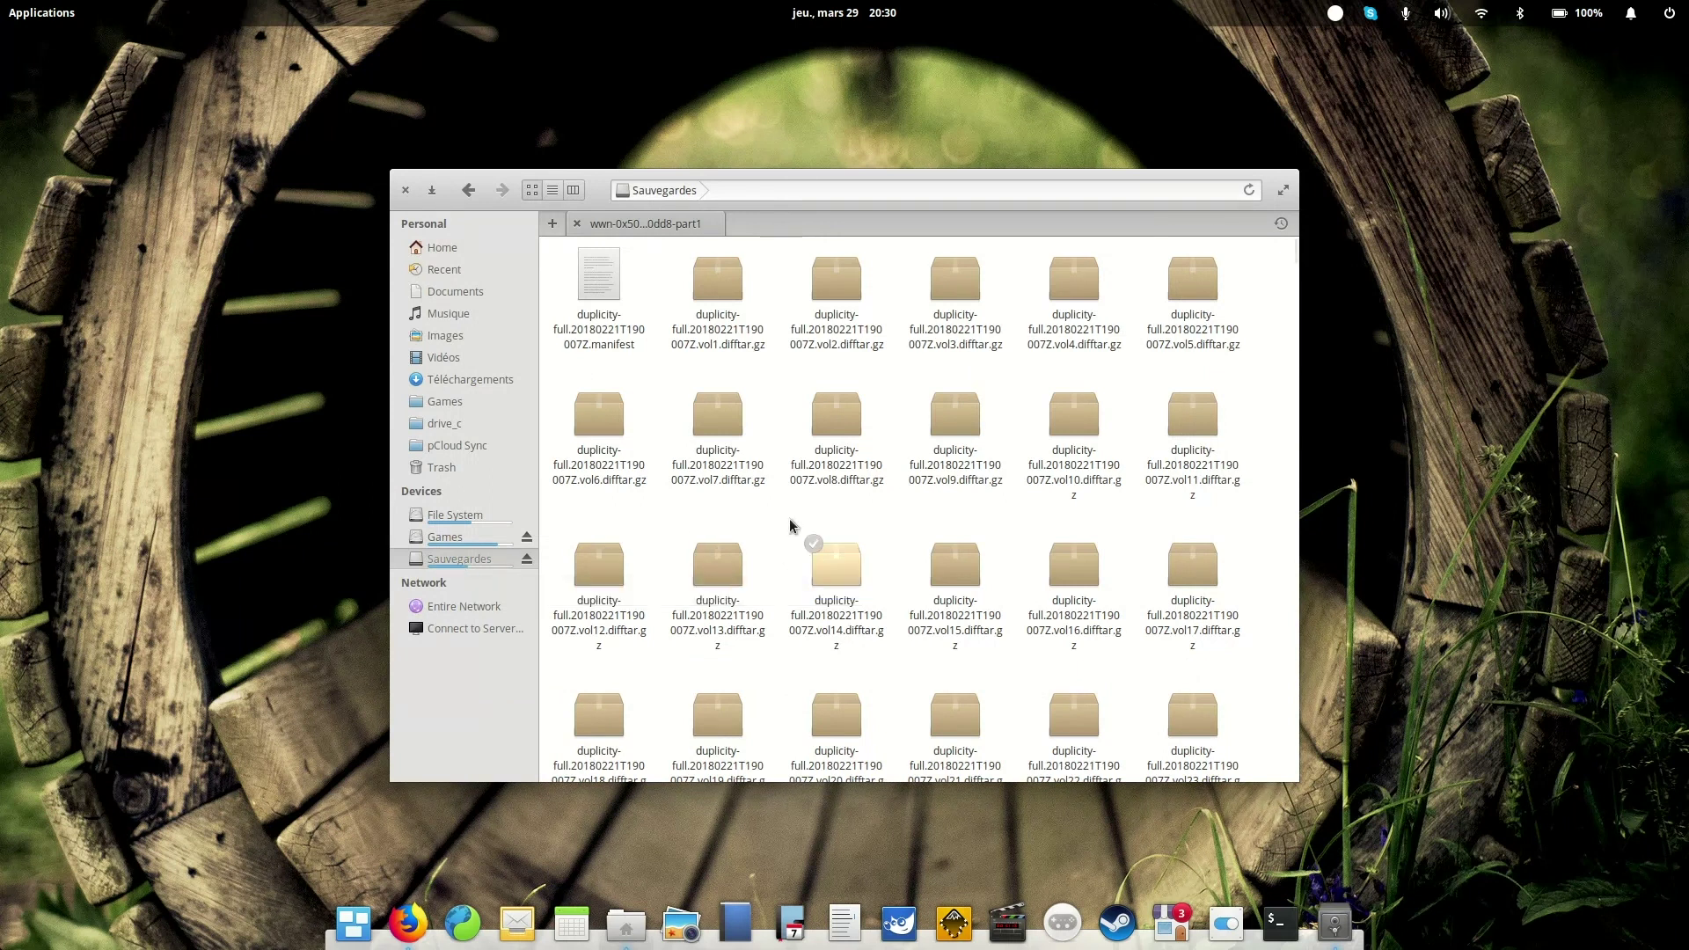
pyautogui.scroll(-3, 1185, 392)
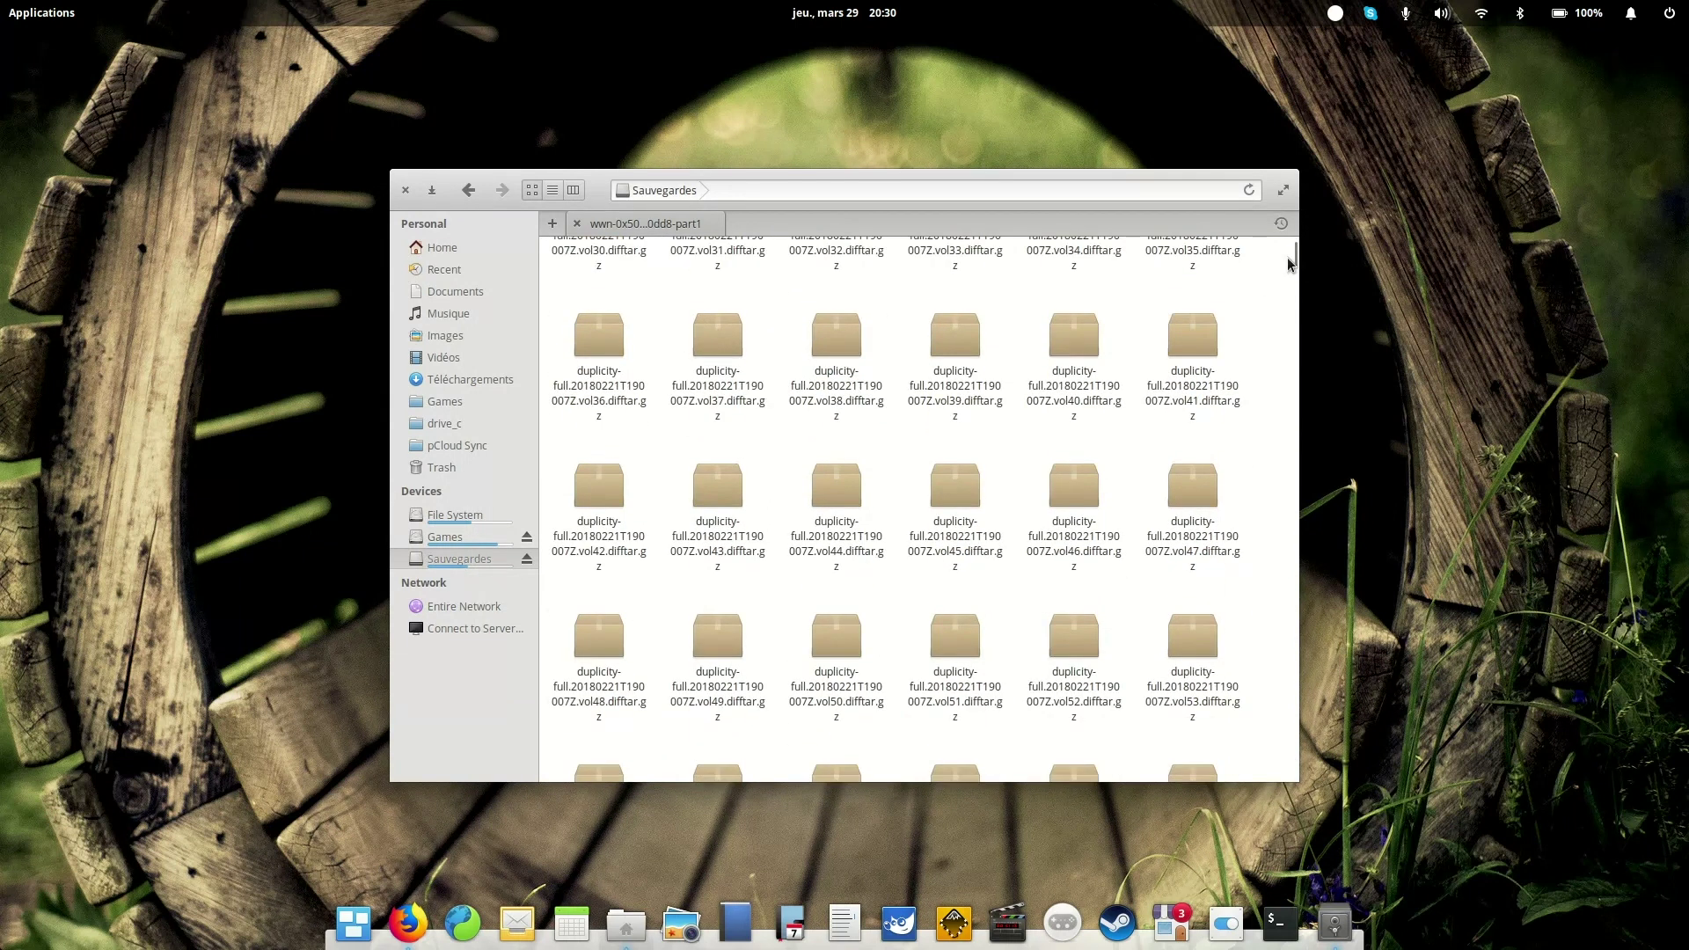
pyautogui.click(1293, 297)
pyautogui.moveTo(1293, 298); pyautogui.dragTo(1293, 247)
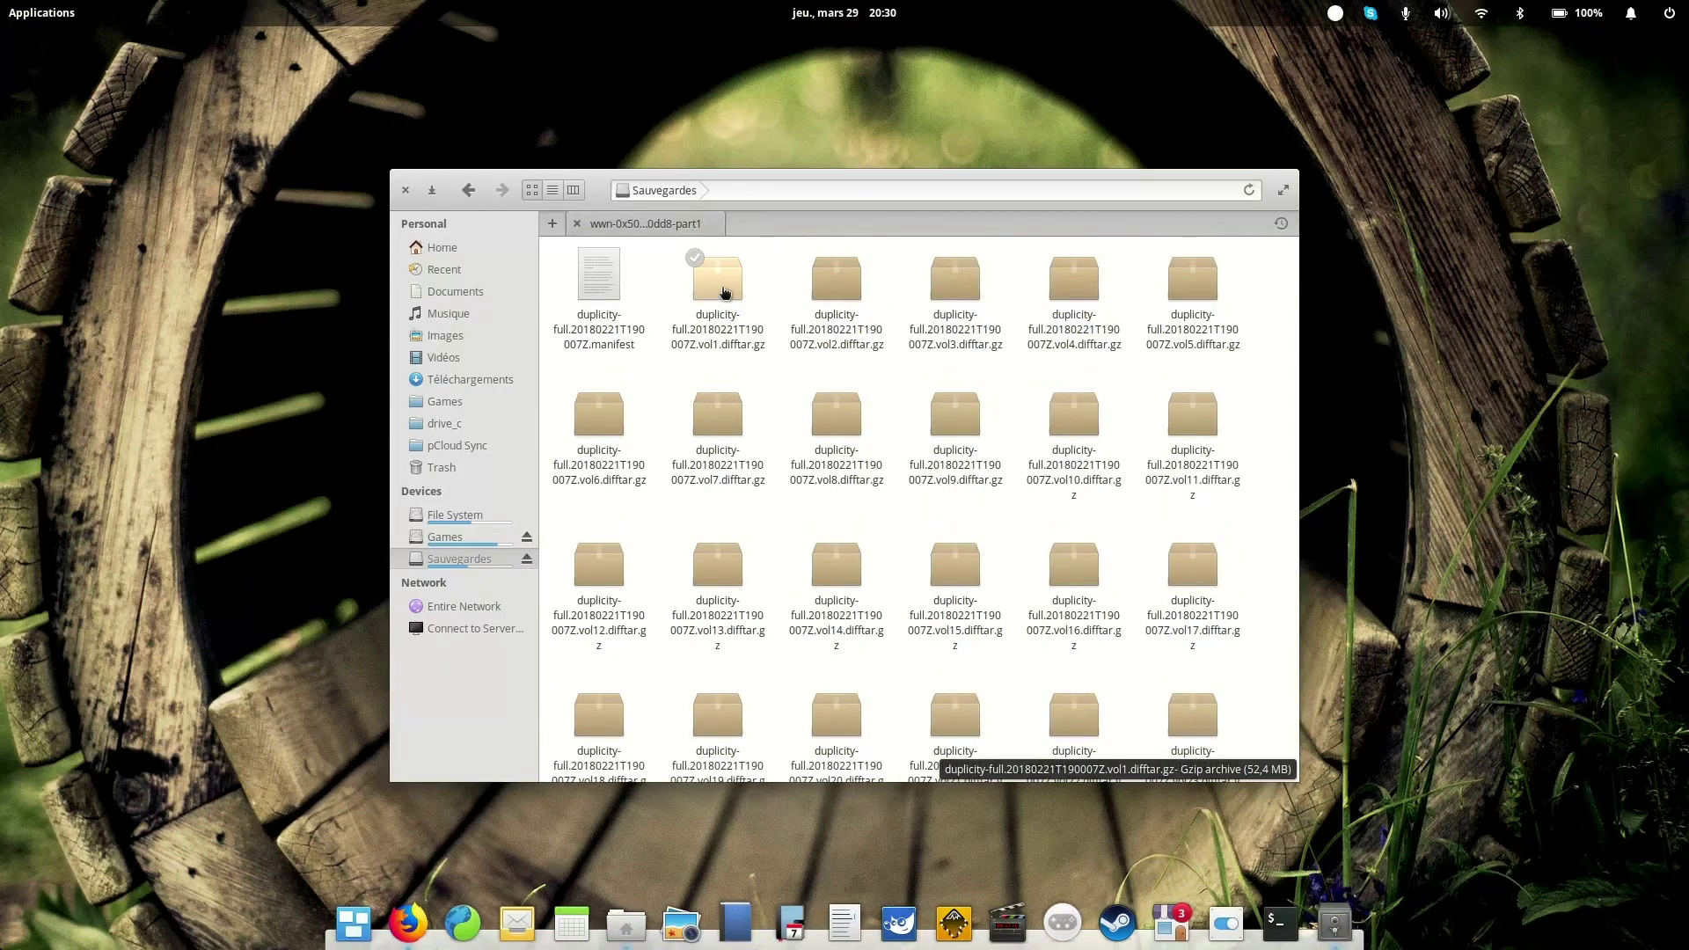
pyautogui.moveTo(1293, 255); pyautogui.dragTo(1295, 414)
pyautogui.press('super+s')
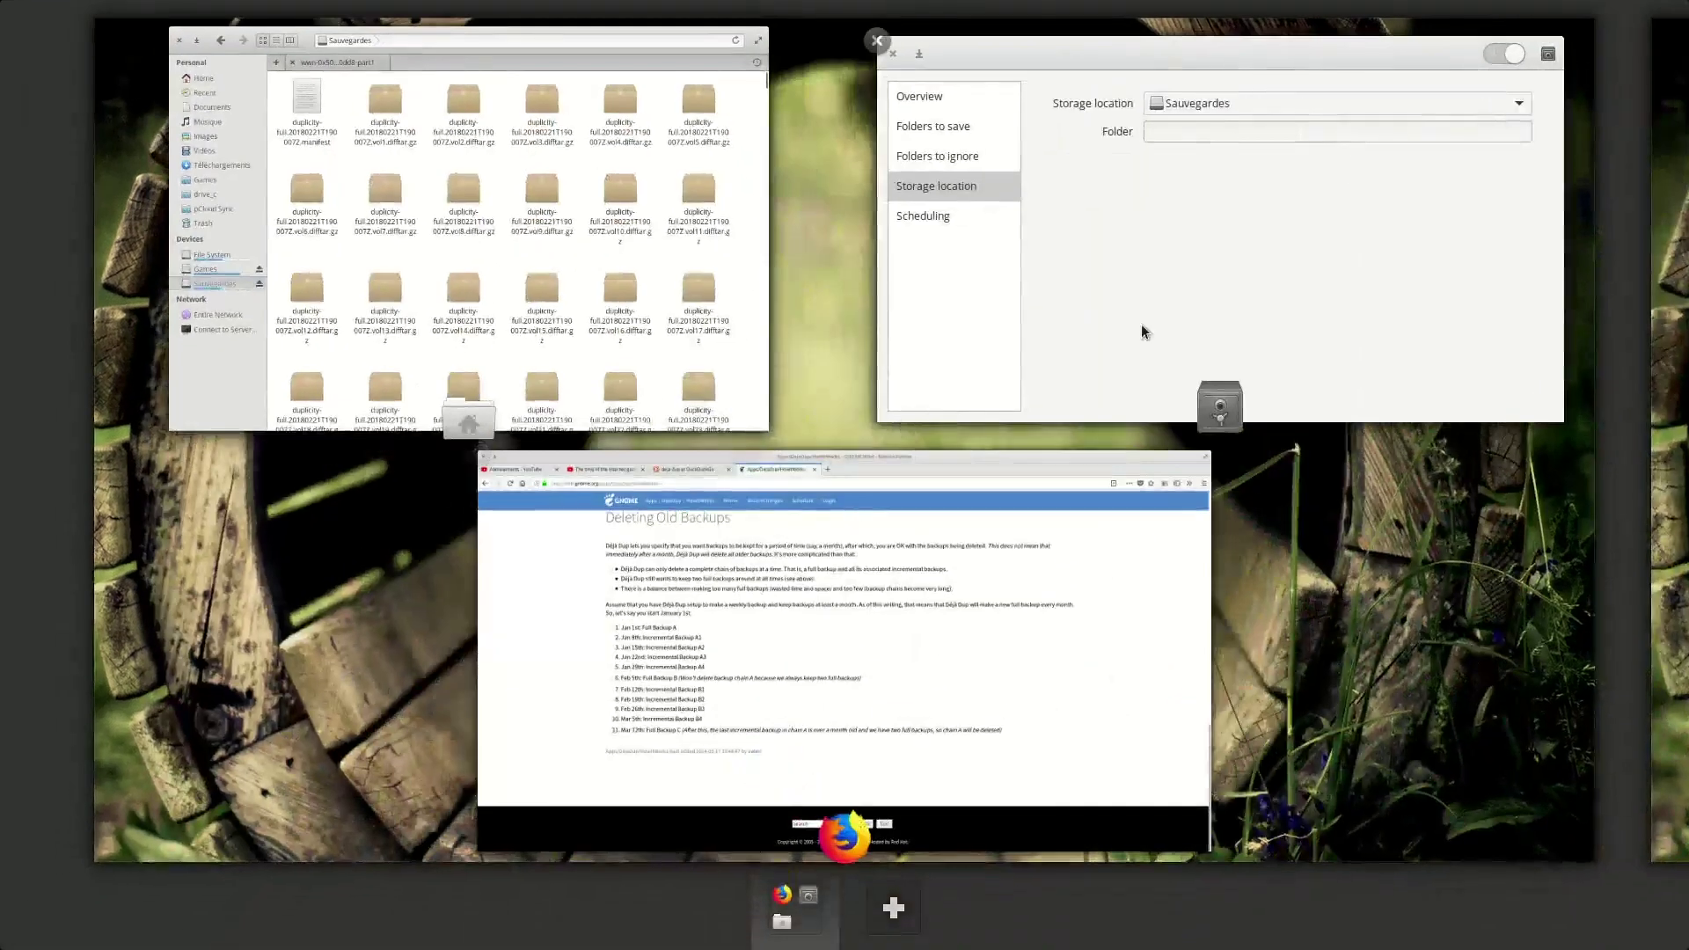
pyautogui.click(1142, 332)
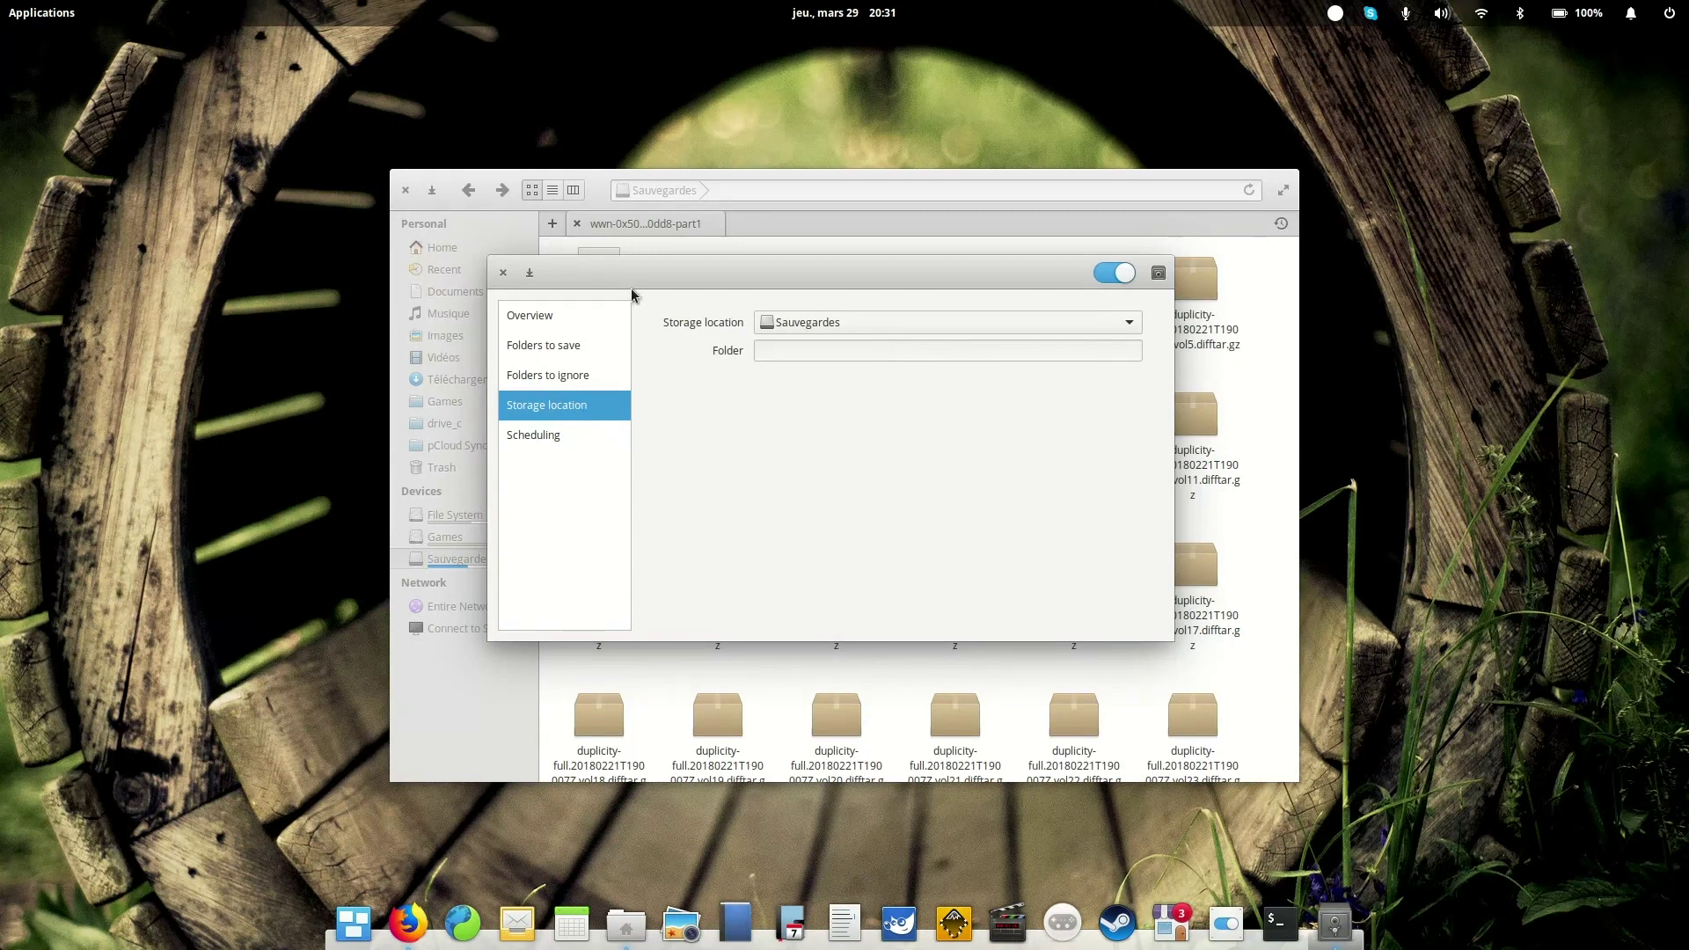
# Step: On the Scheduling page, keep backups every Day and retention at least six months
pyautogui.click(528, 444)
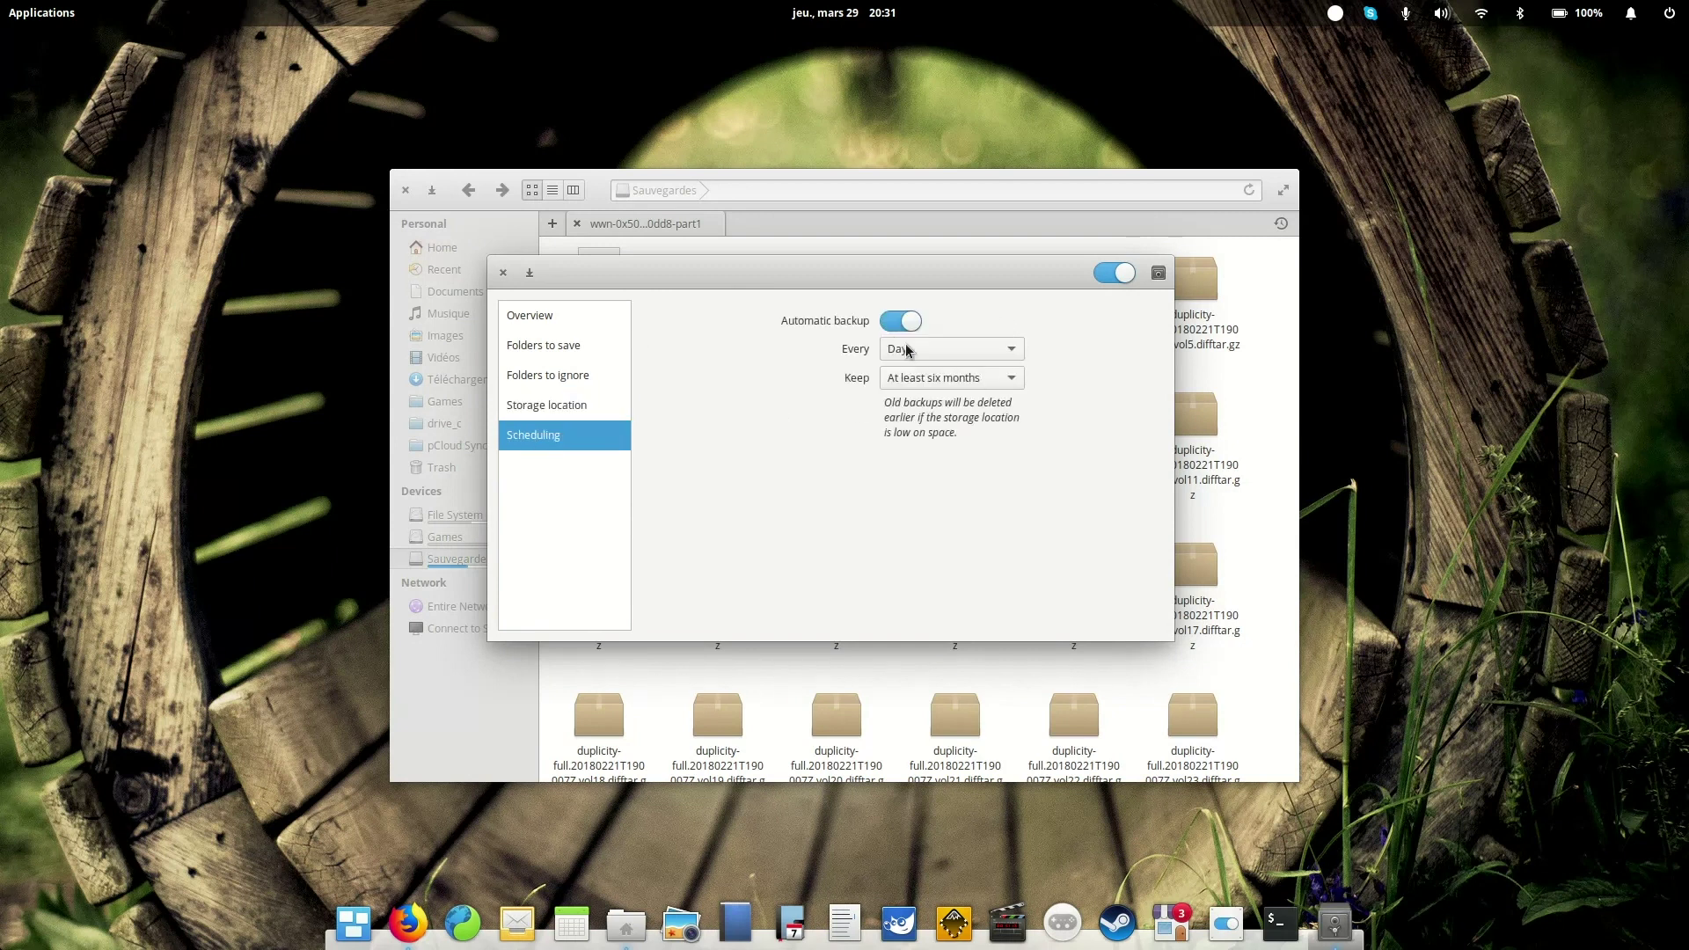
pyautogui.click(968, 352)
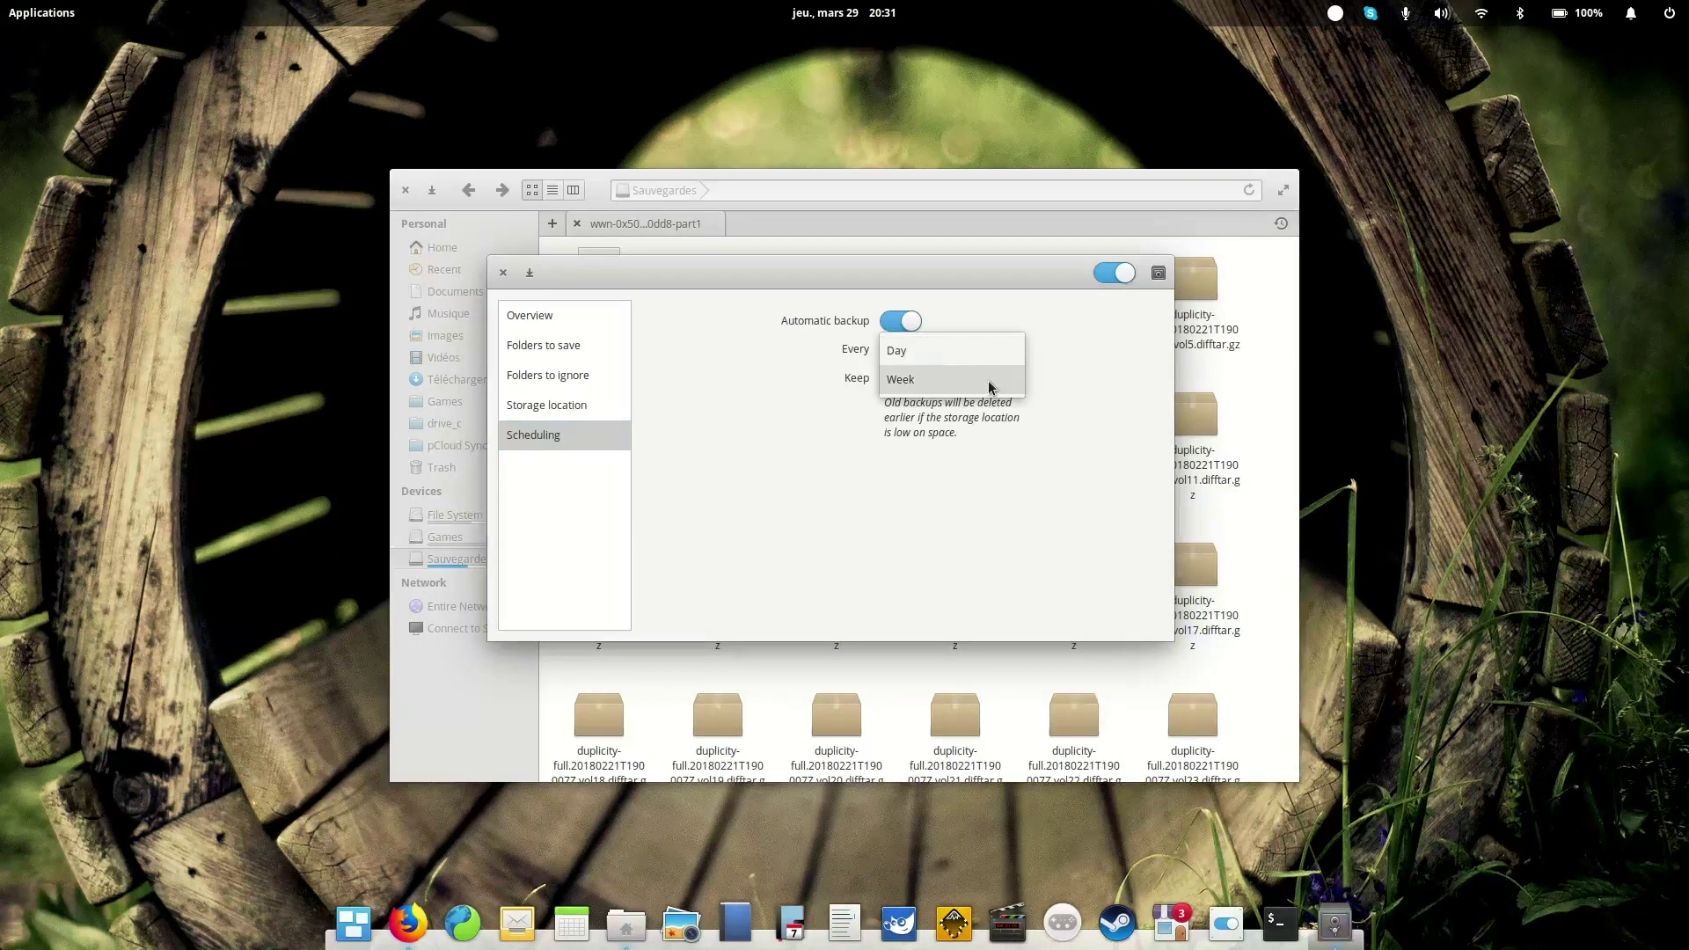
pyautogui.click(1052, 368)
pyautogui.click(1002, 380)
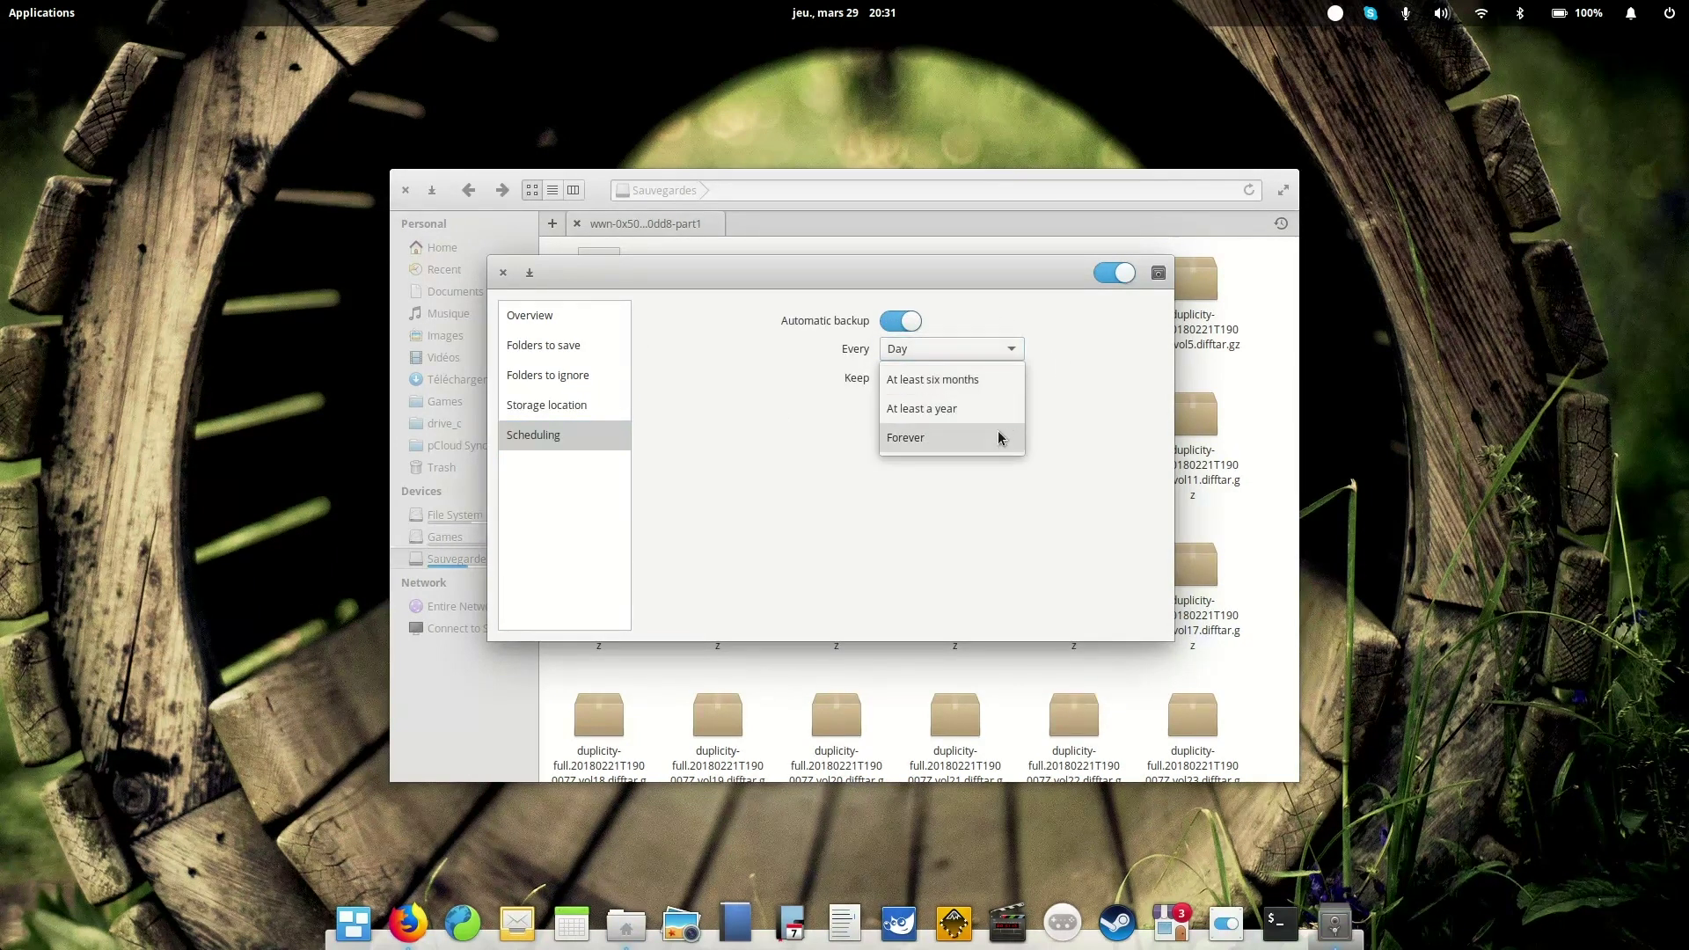
pyautogui.click(1062, 382)
pyautogui.click(989, 377)
pyautogui.click(1038, 370)
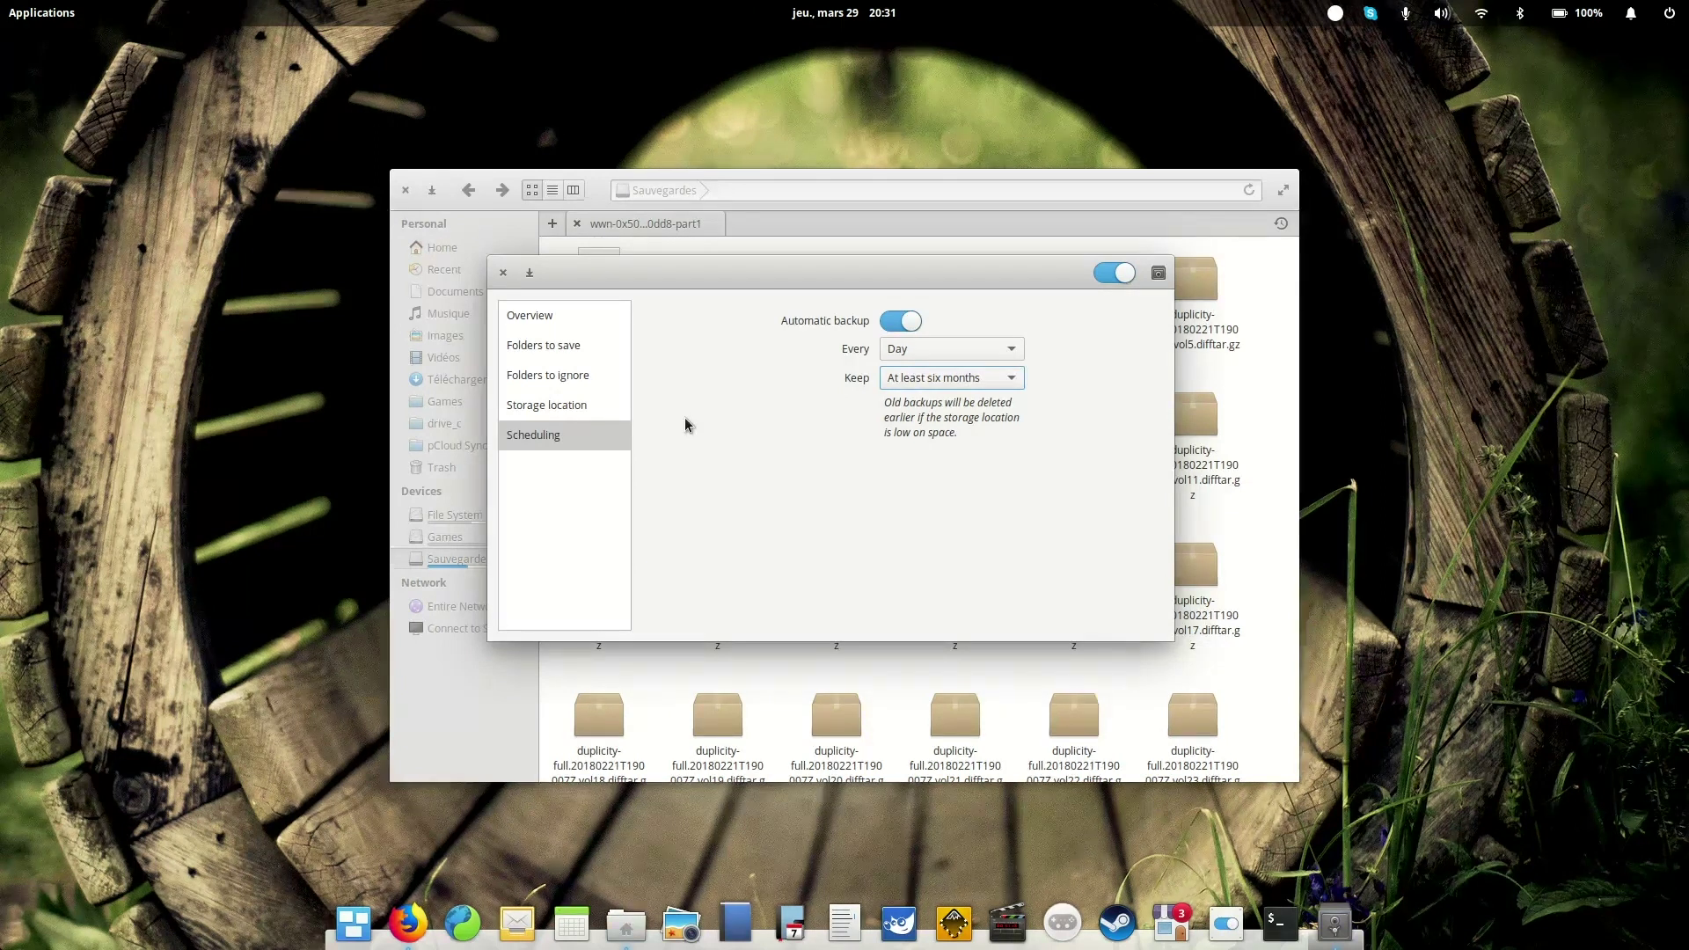
# Step: Switch between Files and Déjà Dup, leaving the backup window in front and slightly moved
pyautogui.click(892, 210)
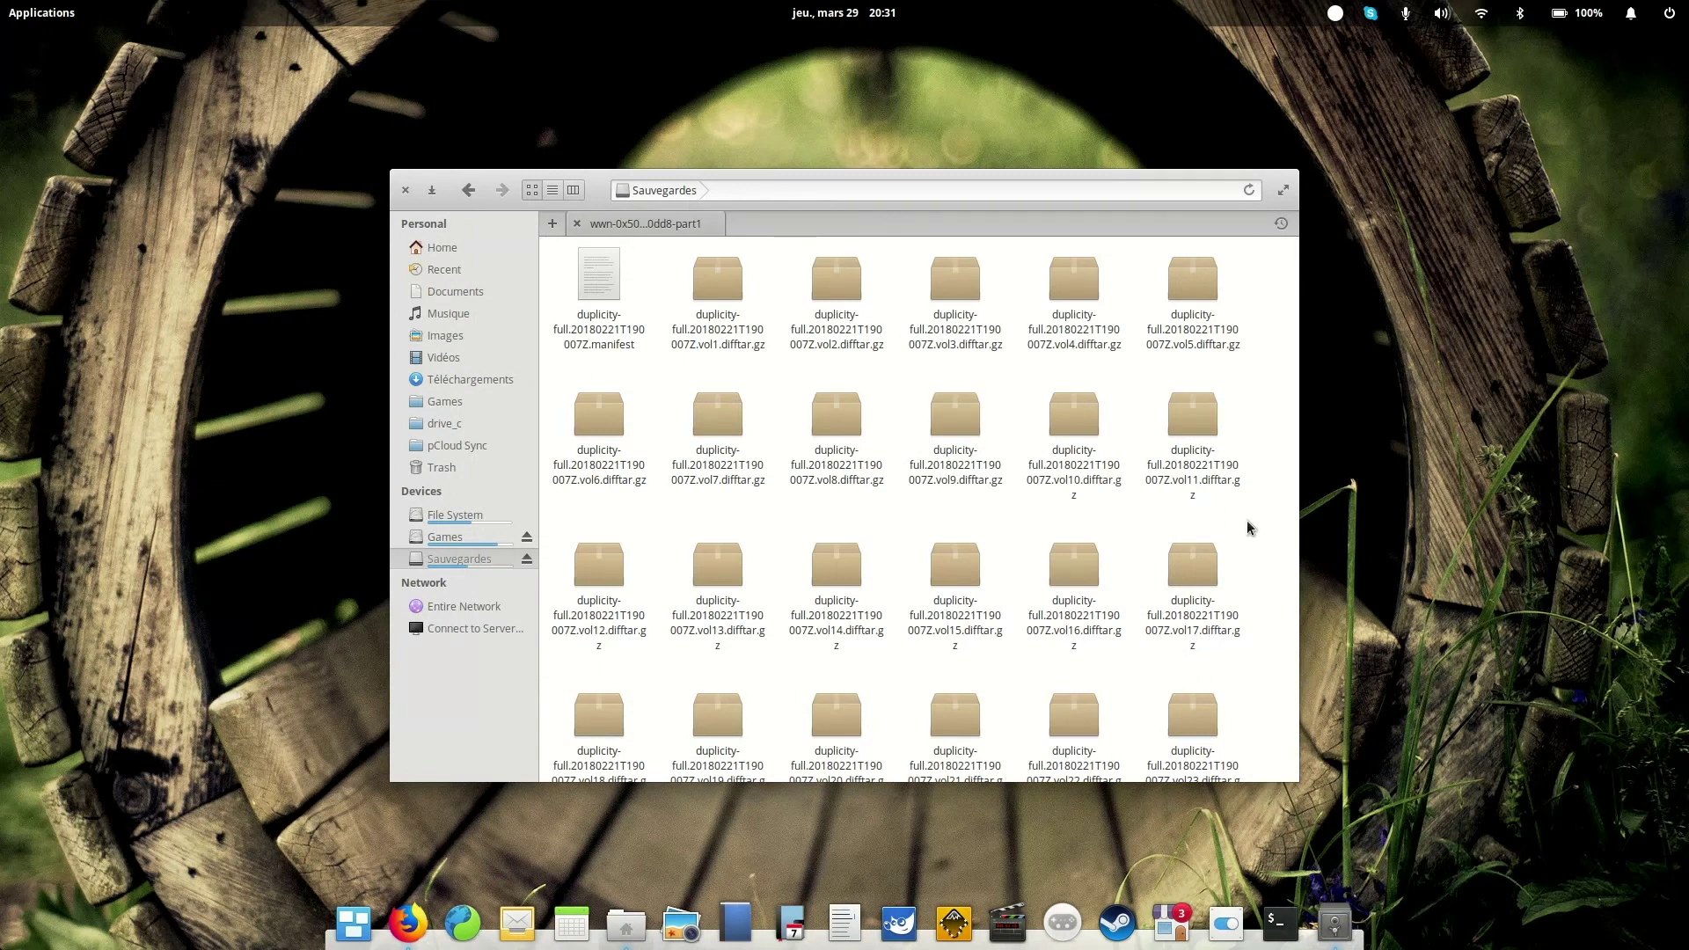
pyautogui.press('super+Down')
pyautogui.click(1006, 343)
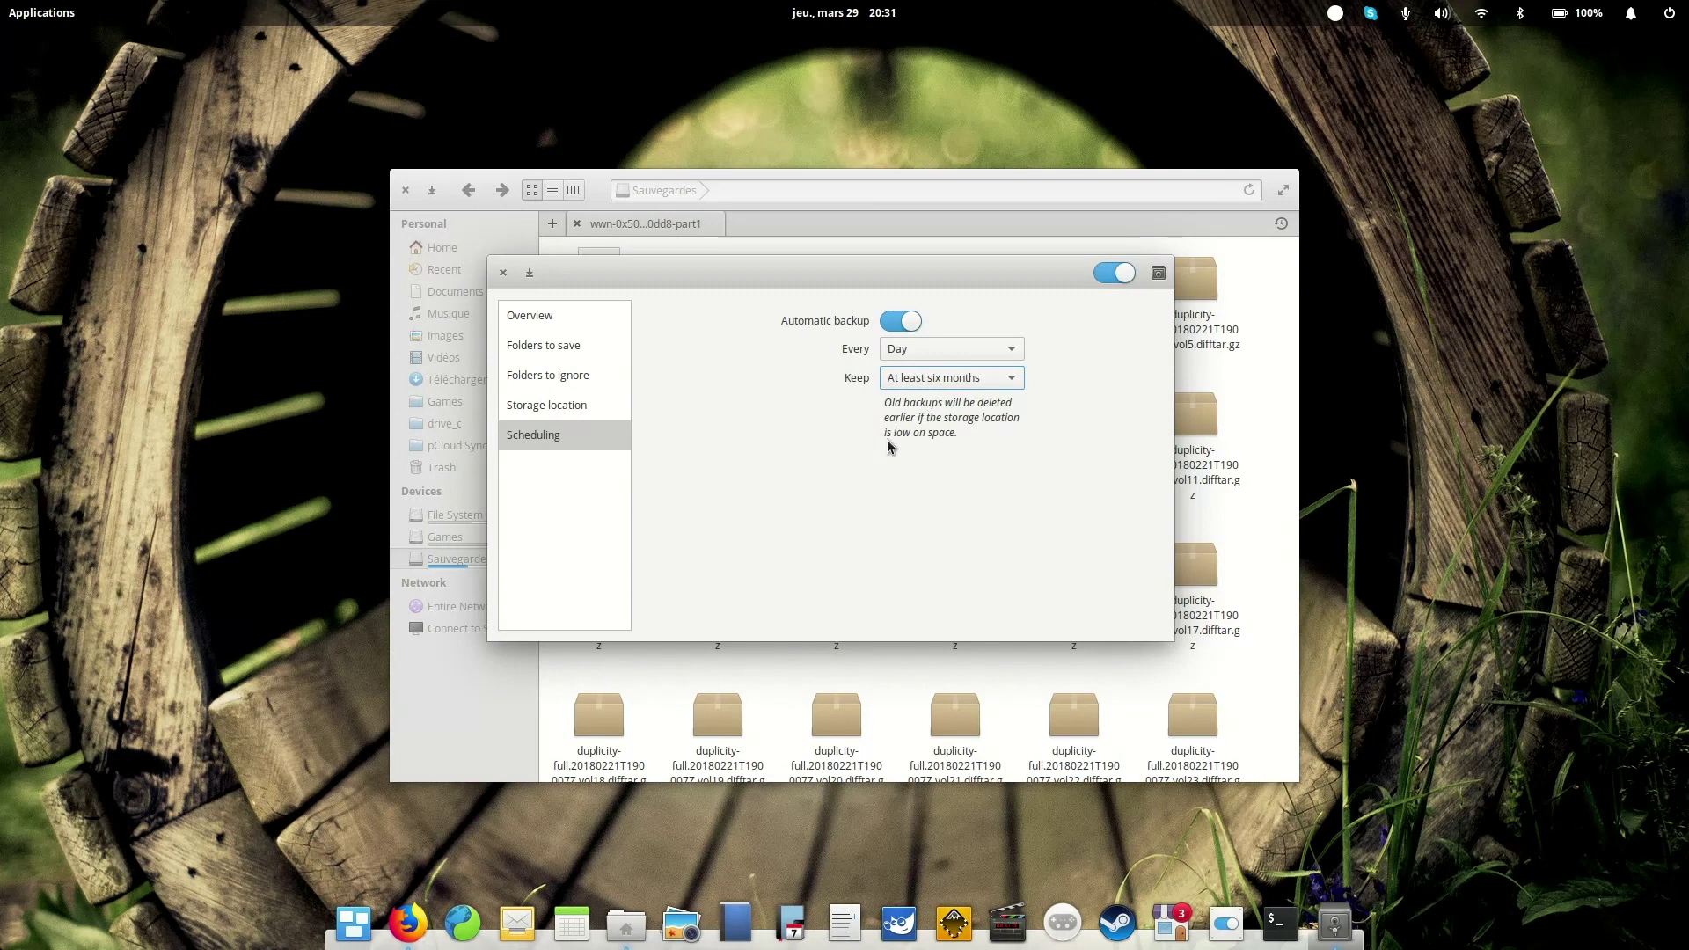
pyautogui.click(815, 227)
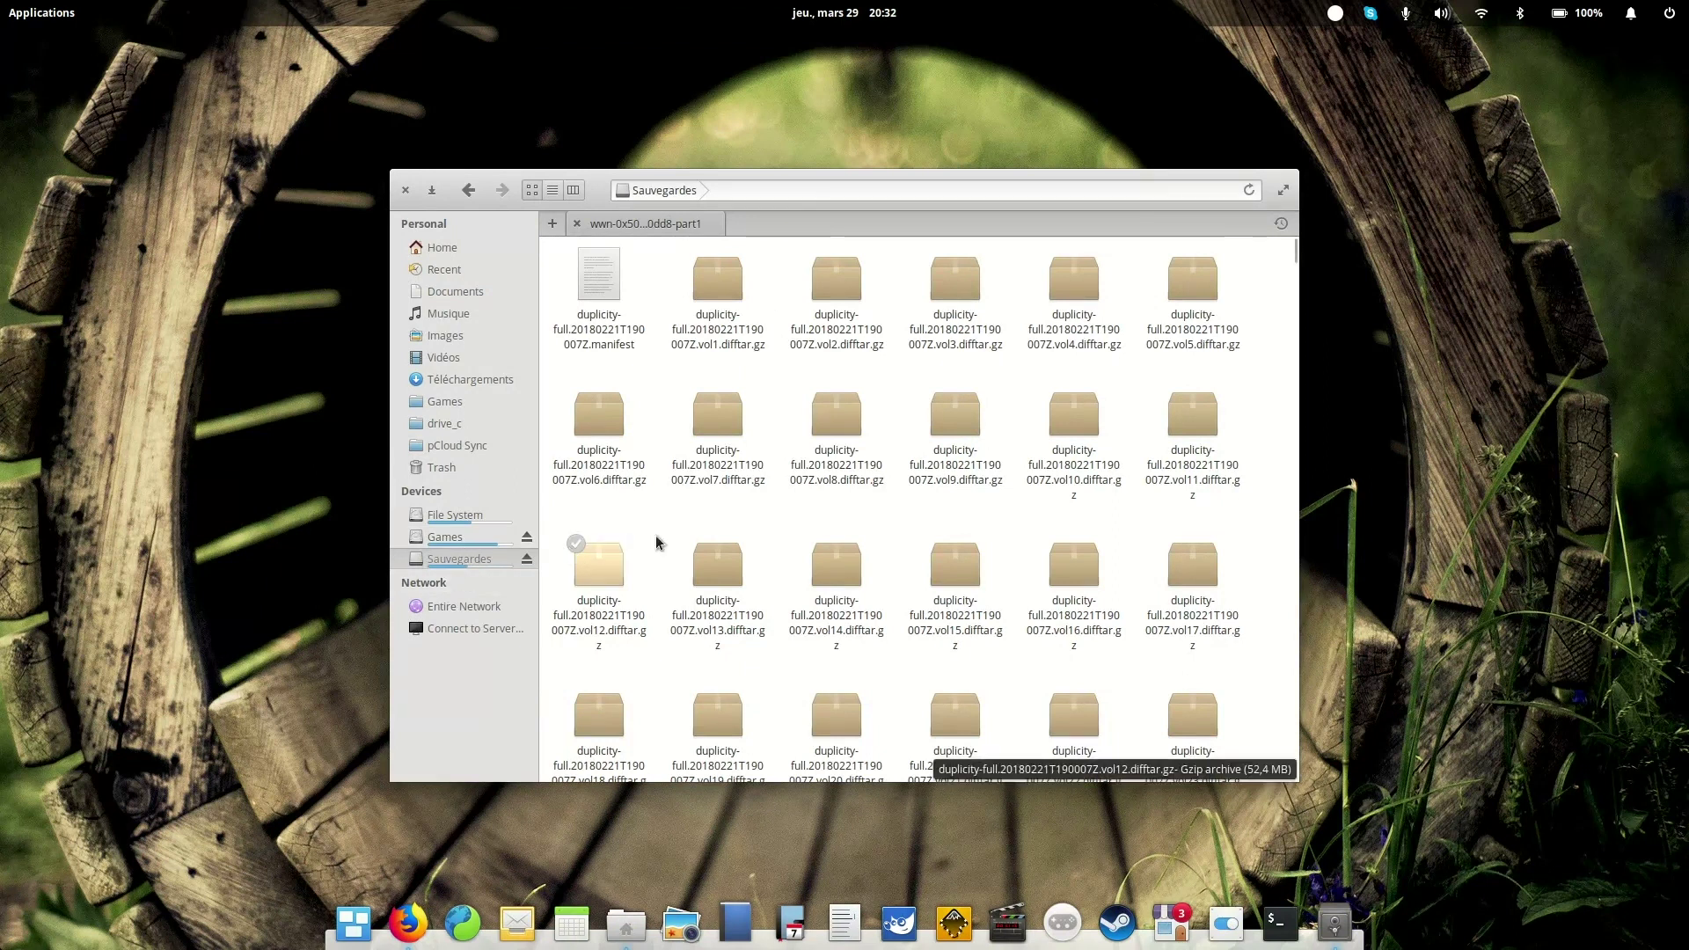
pyautogui.click(1335, 924)
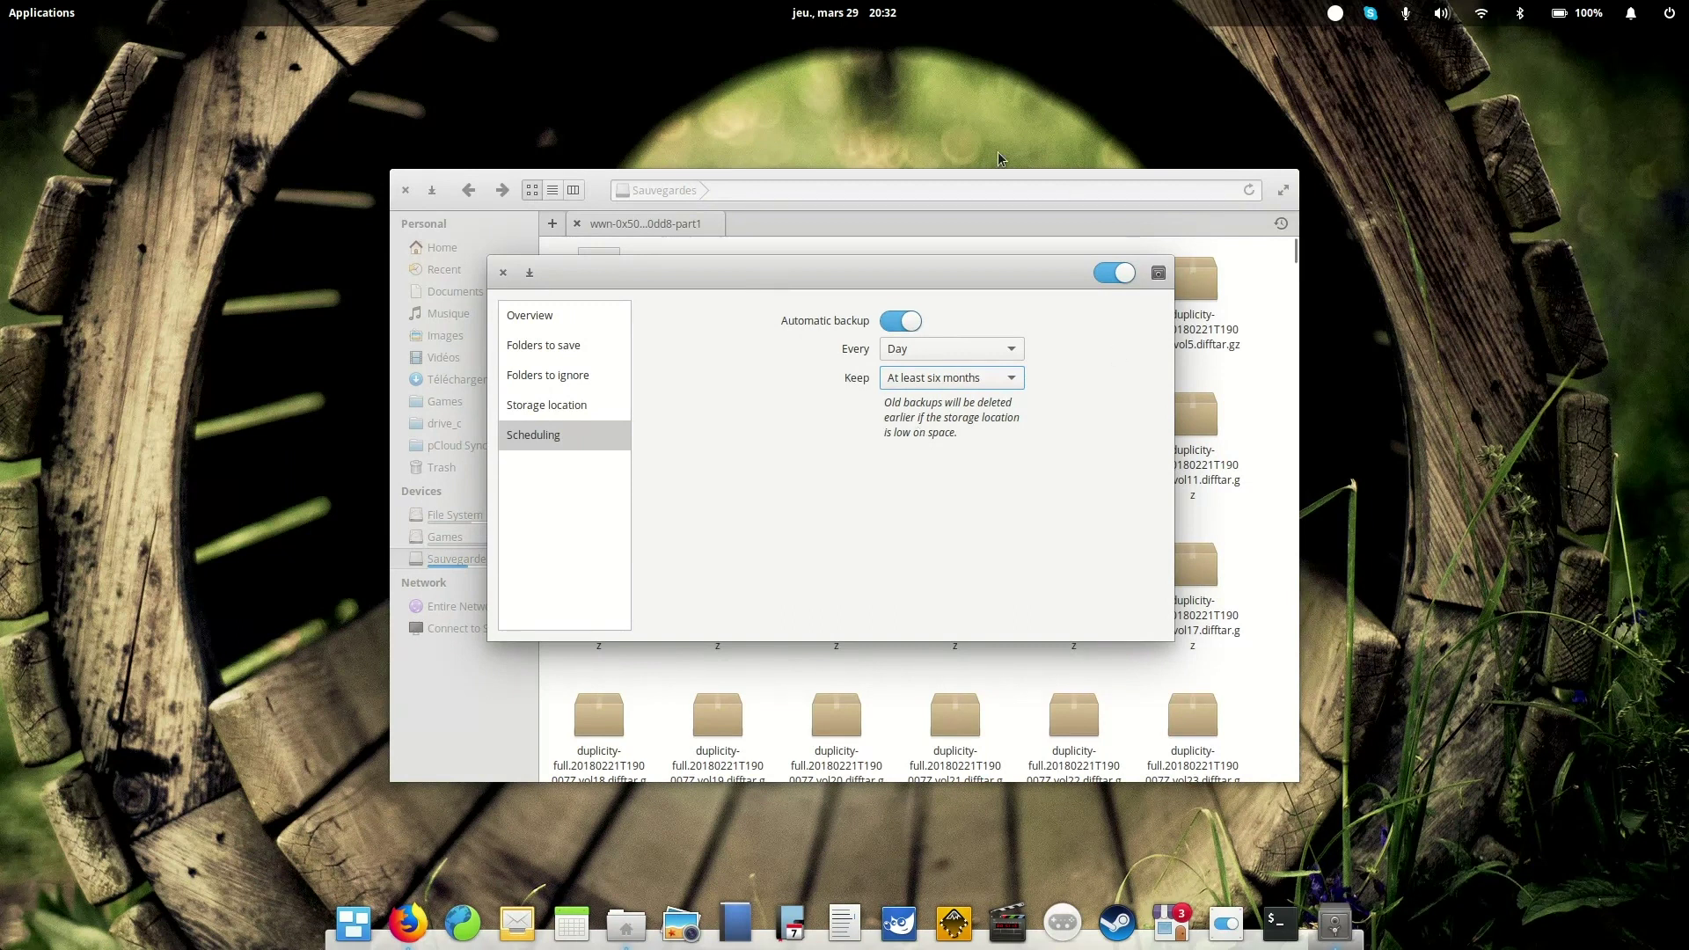
pyautogui.moveTo(867, 280); pyautogui.dragTo(896, 285)
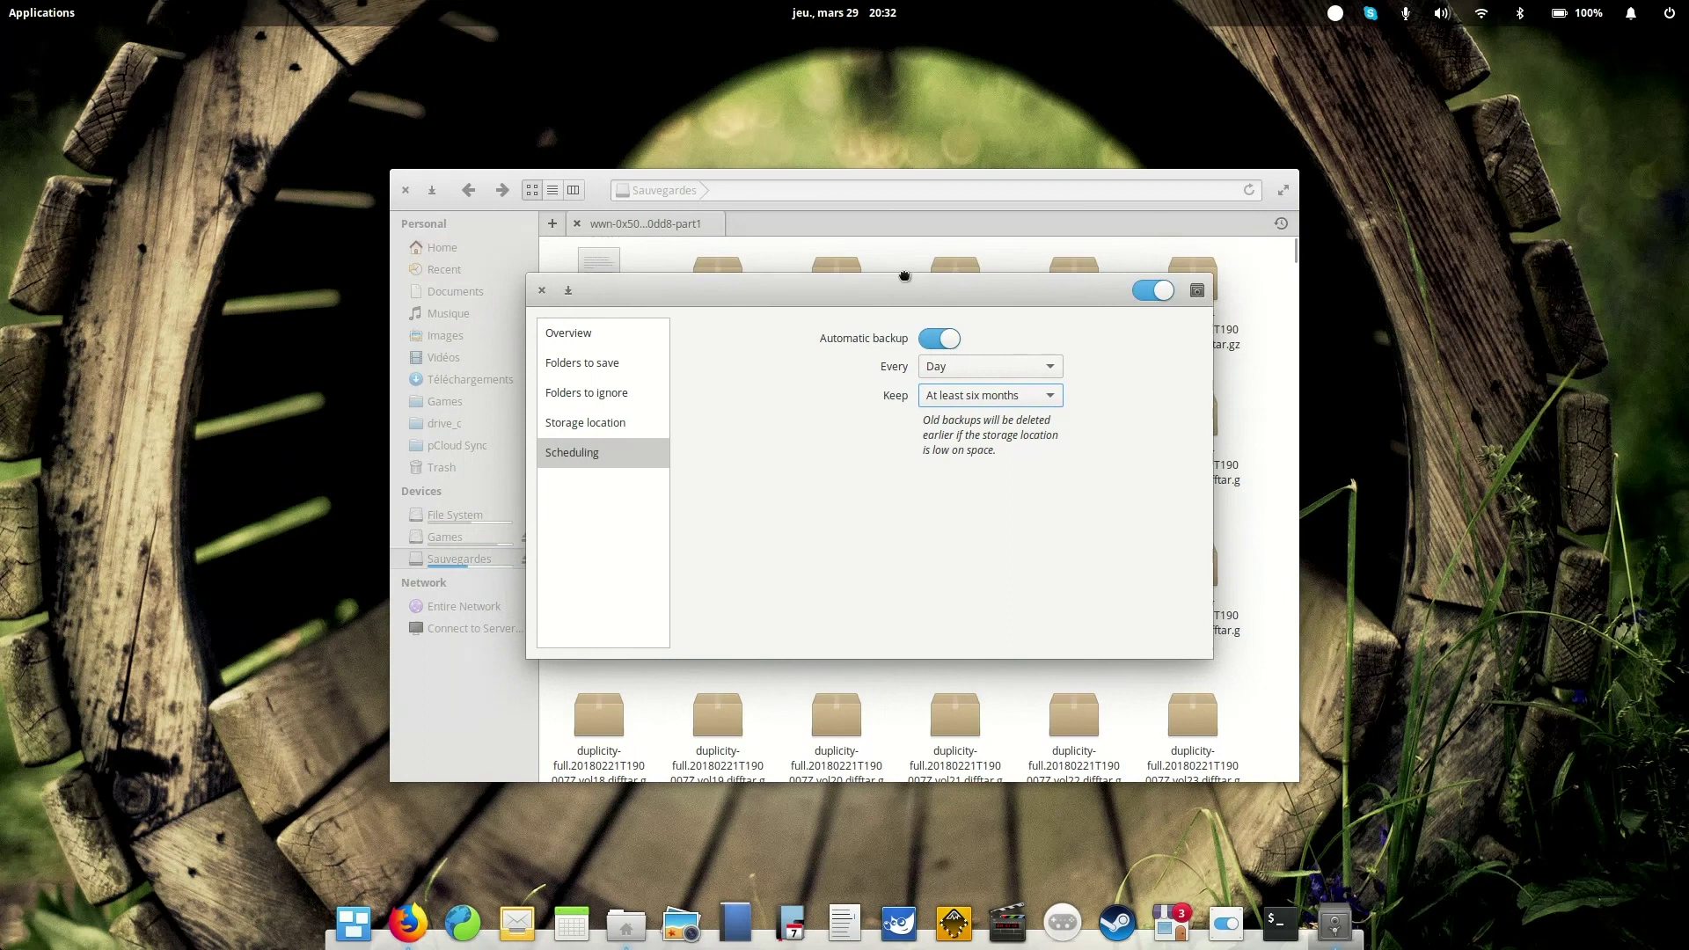
# Step: Remove the duplicate Home entry from Folders to save, then view Folders to ignore
pyautogui.click(577, 361)
pyautogui.click(767, 338)
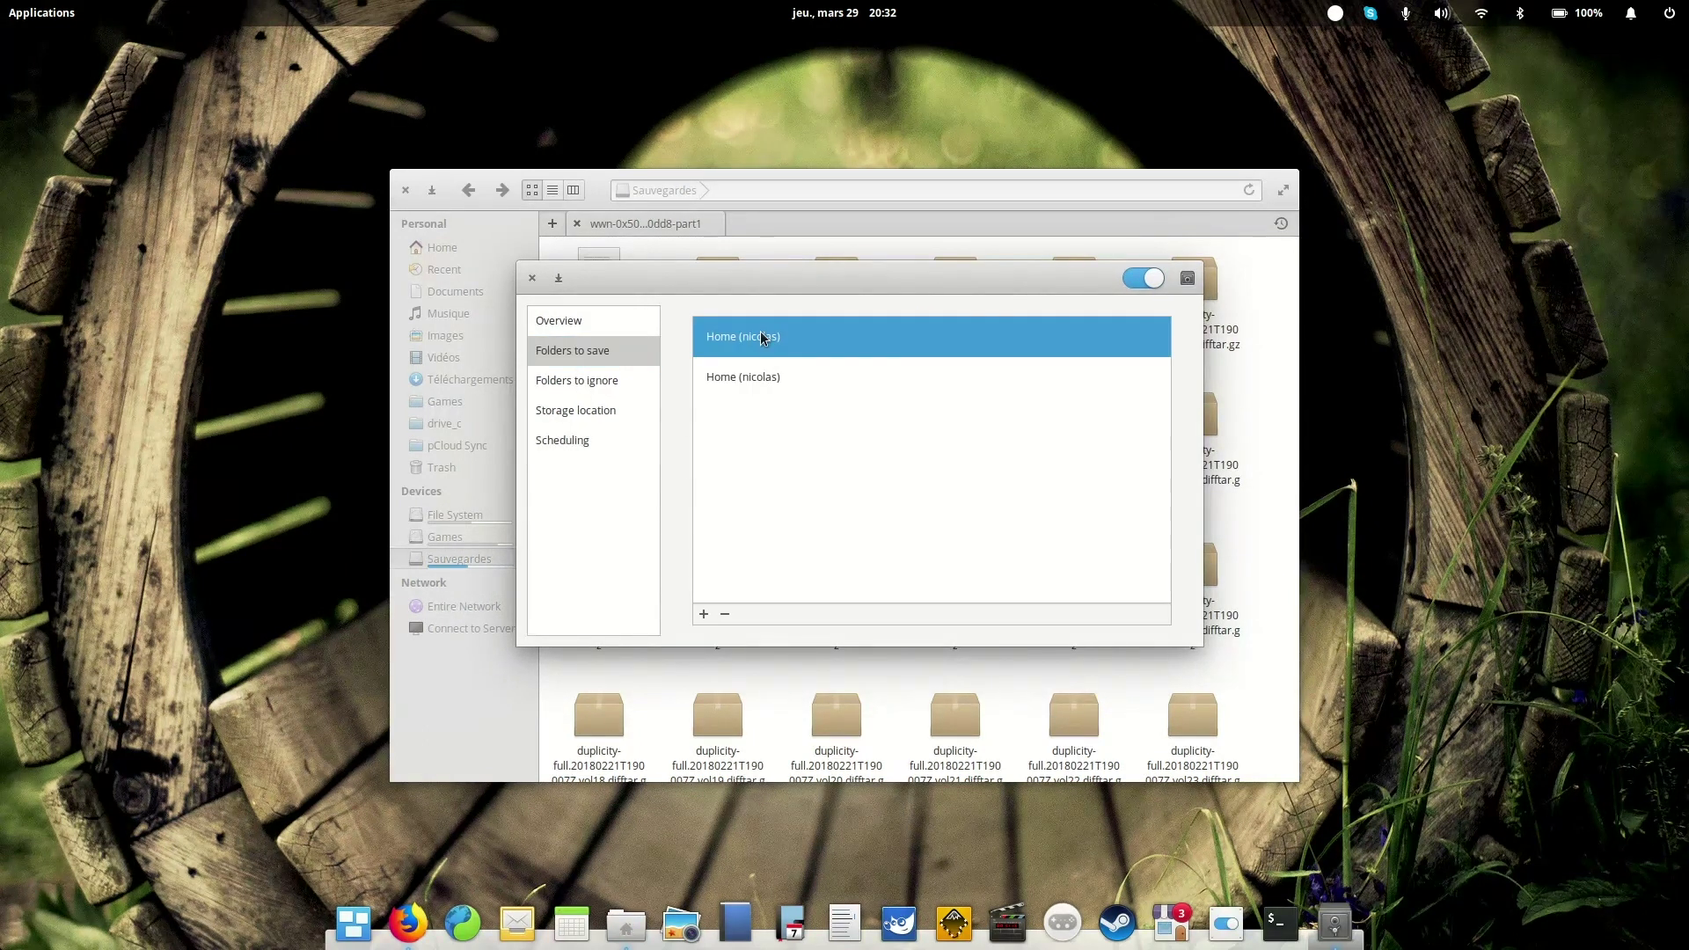
pyautogui.click(767, 382)
pyautogui.click(773, 340)
pyautogui.click(769, 385)
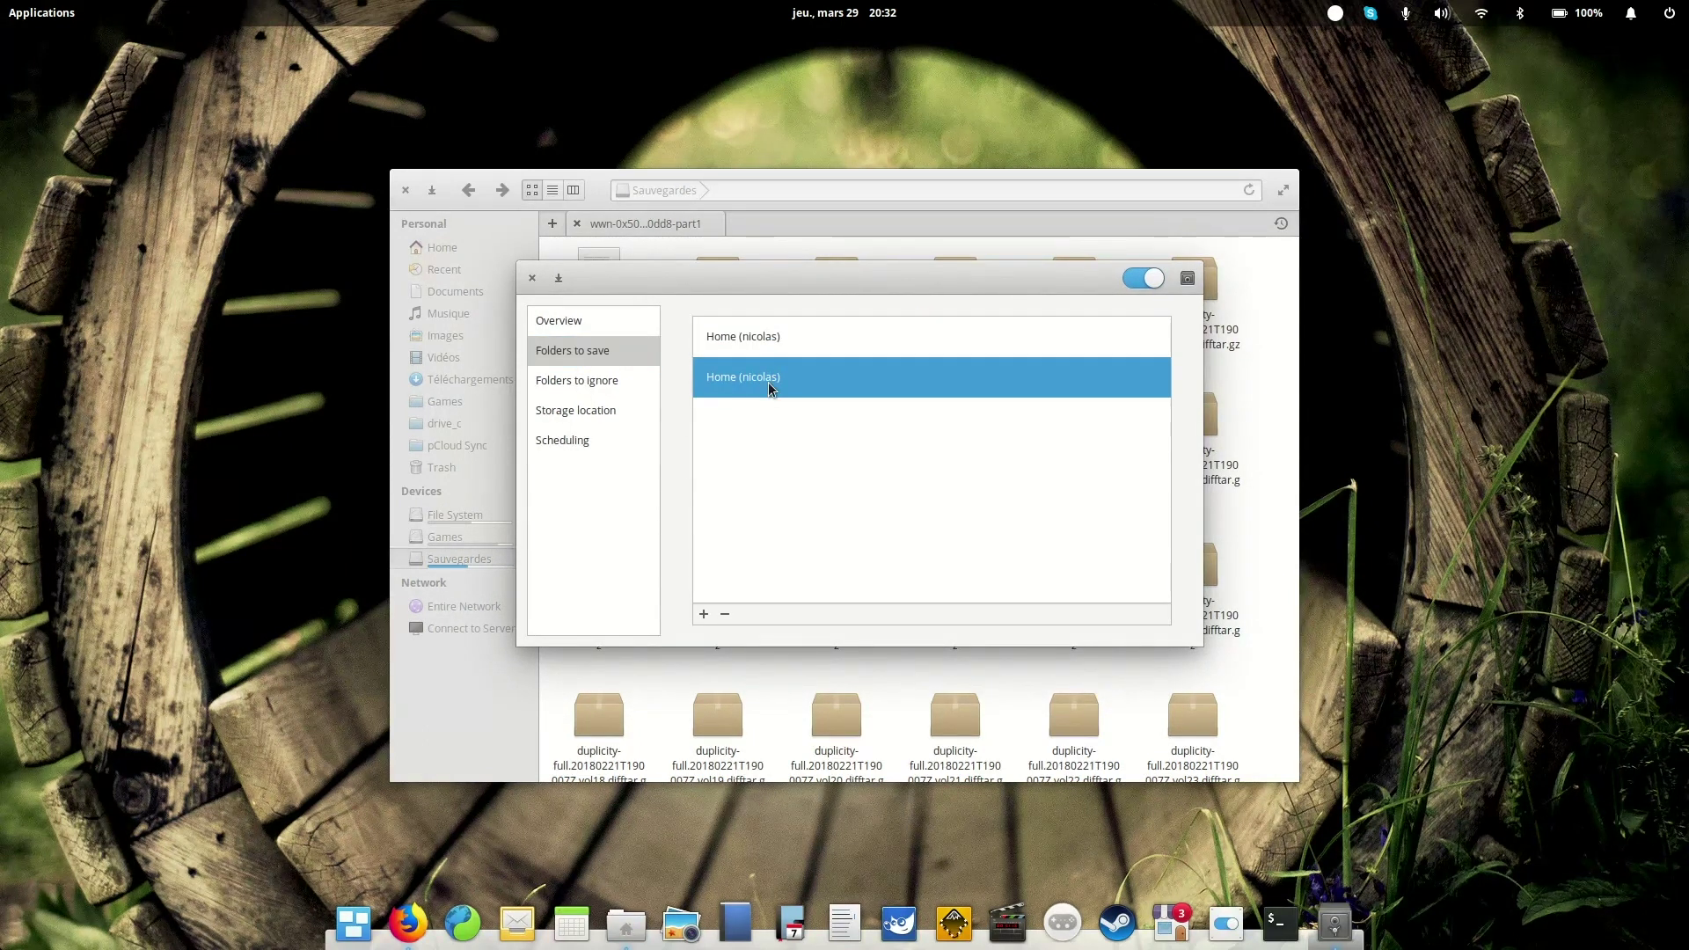
pyautogui.click(725, 615)
pyautogui.click(790, 337)
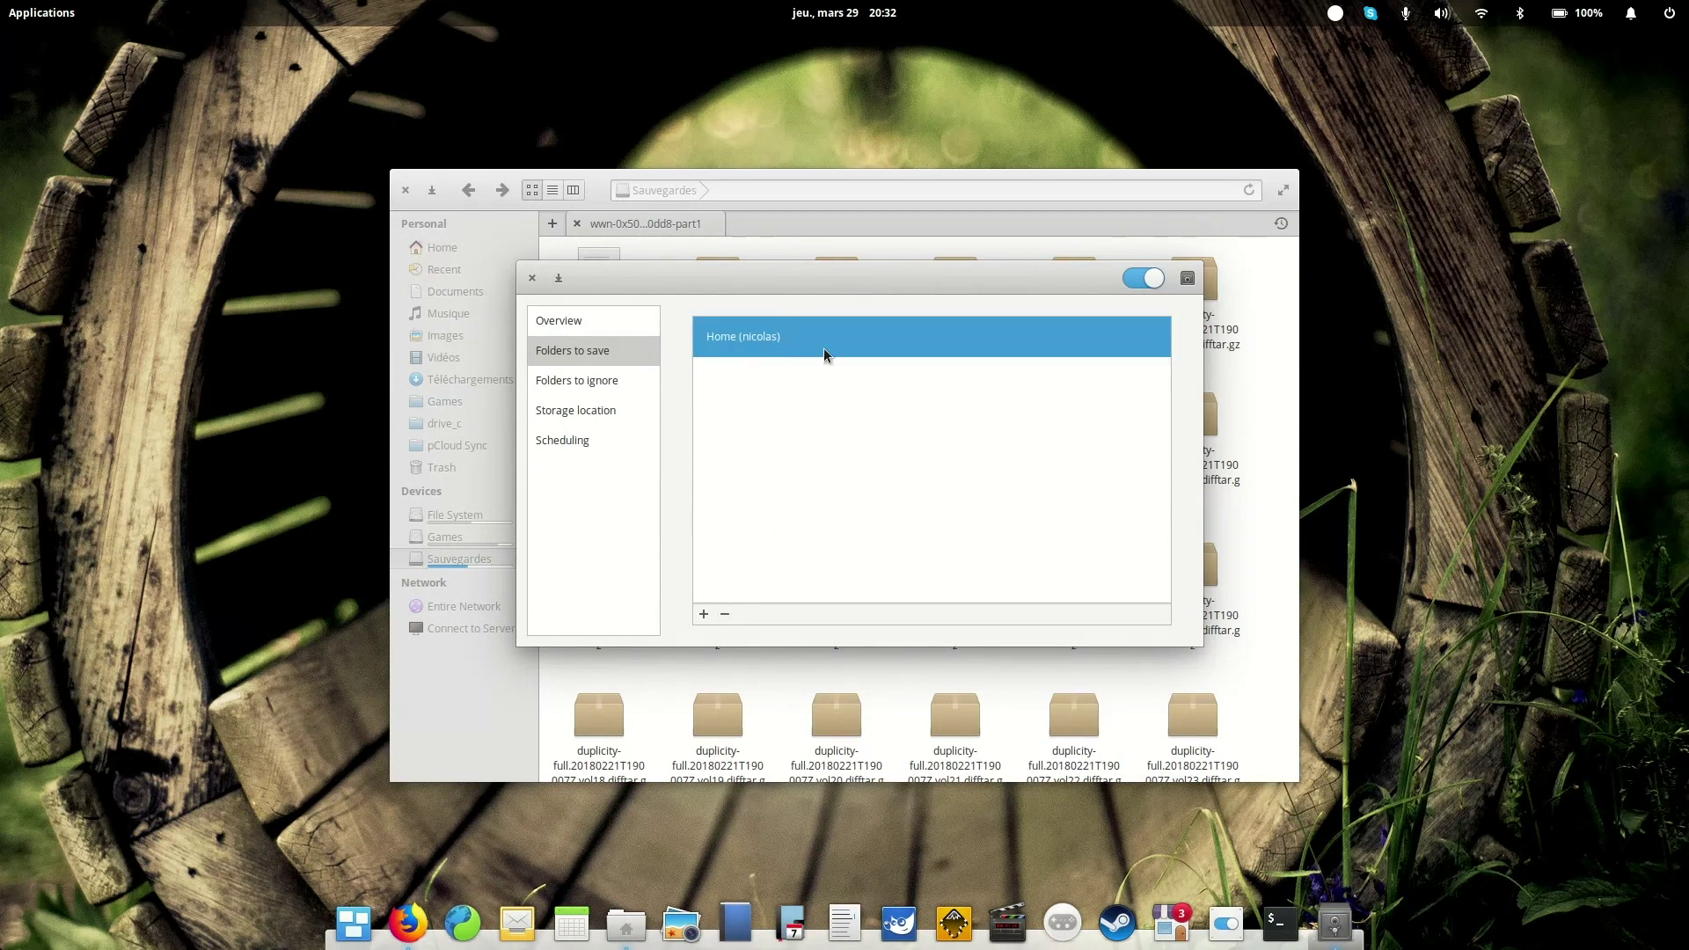
pyautogui.click(613, 383)
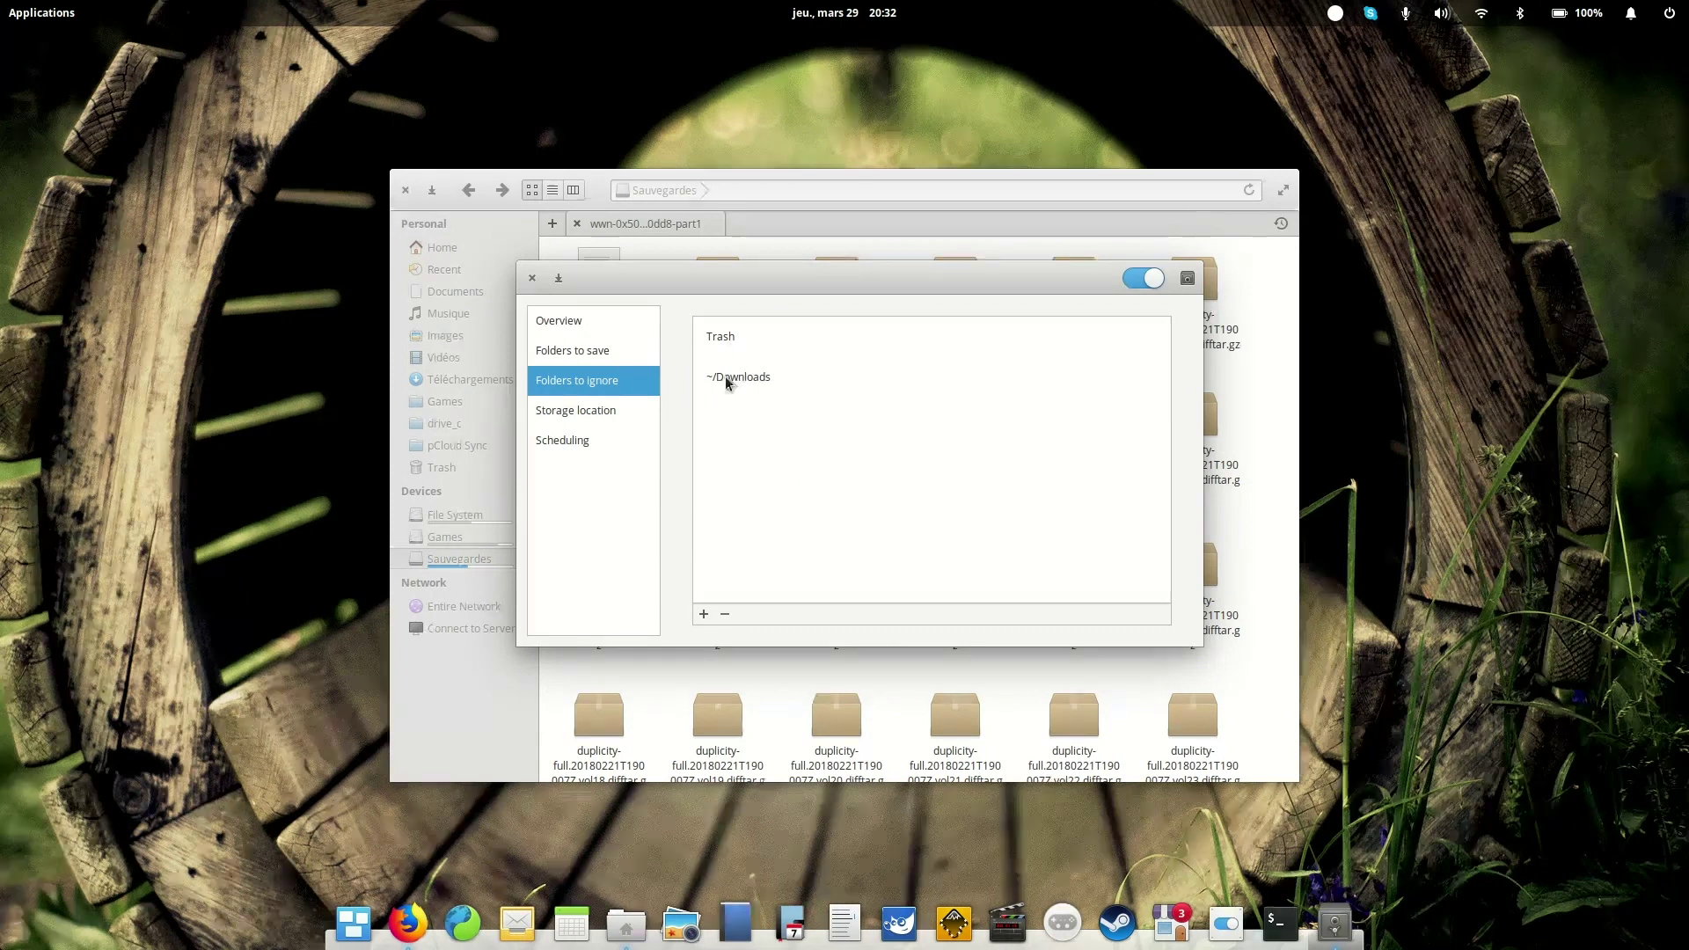
pyautogui.click(704, 614)
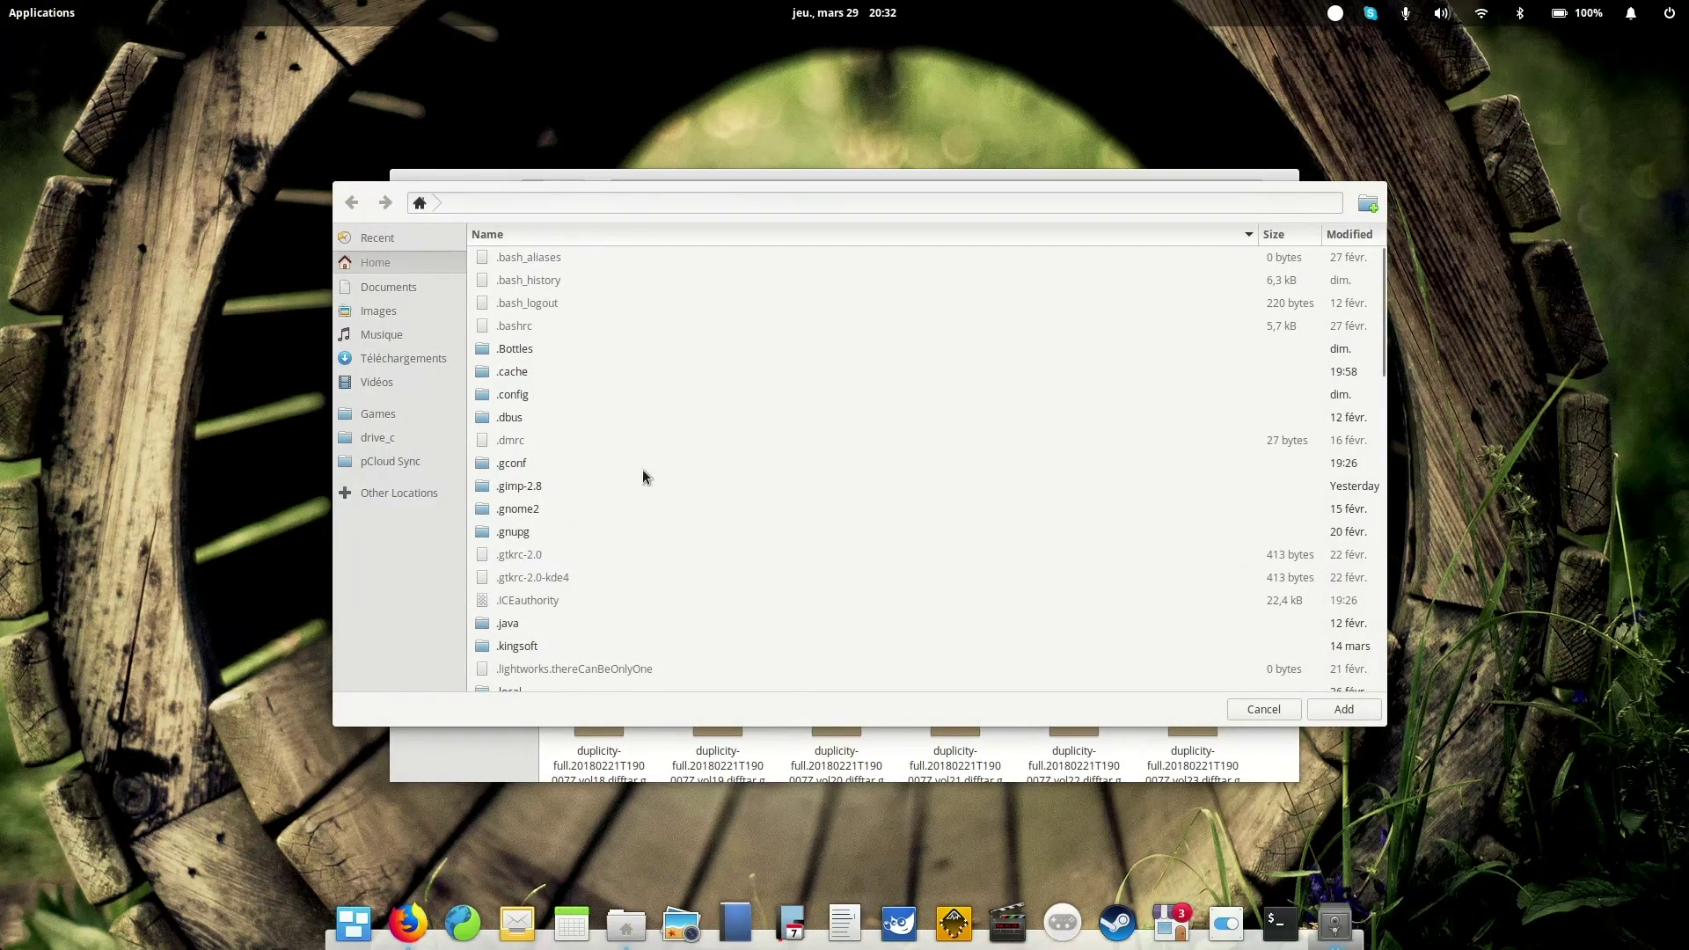
pyautogui.scroll(-1, 642, 440)
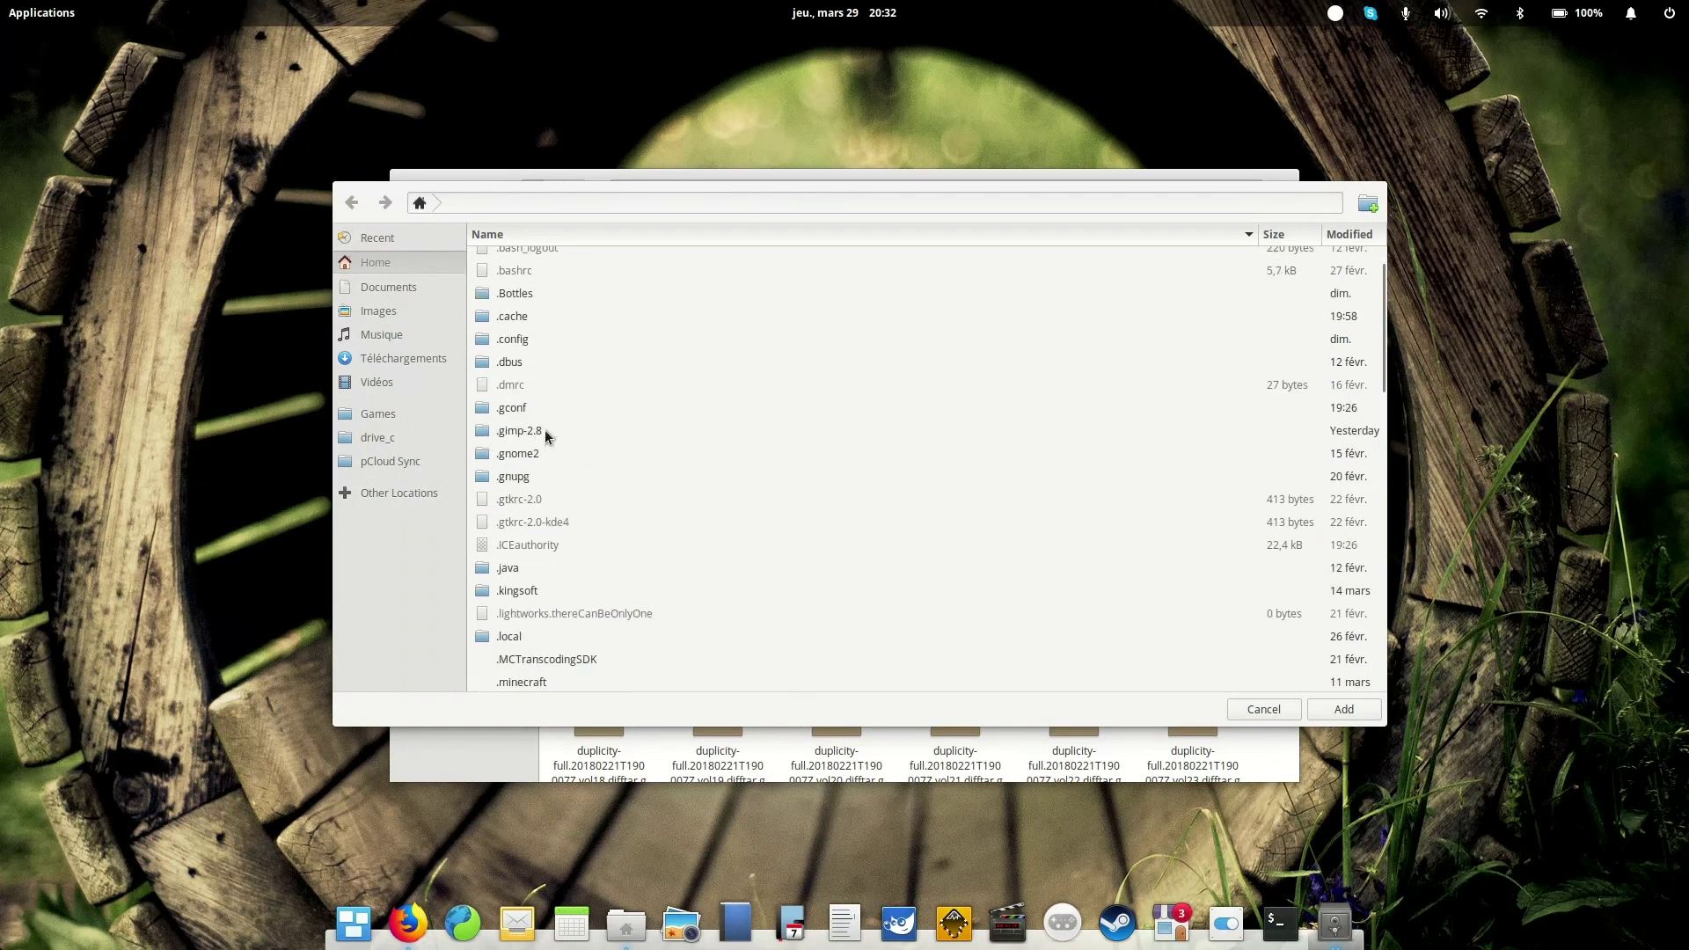
pyautogui.doubleClick(519, 430)
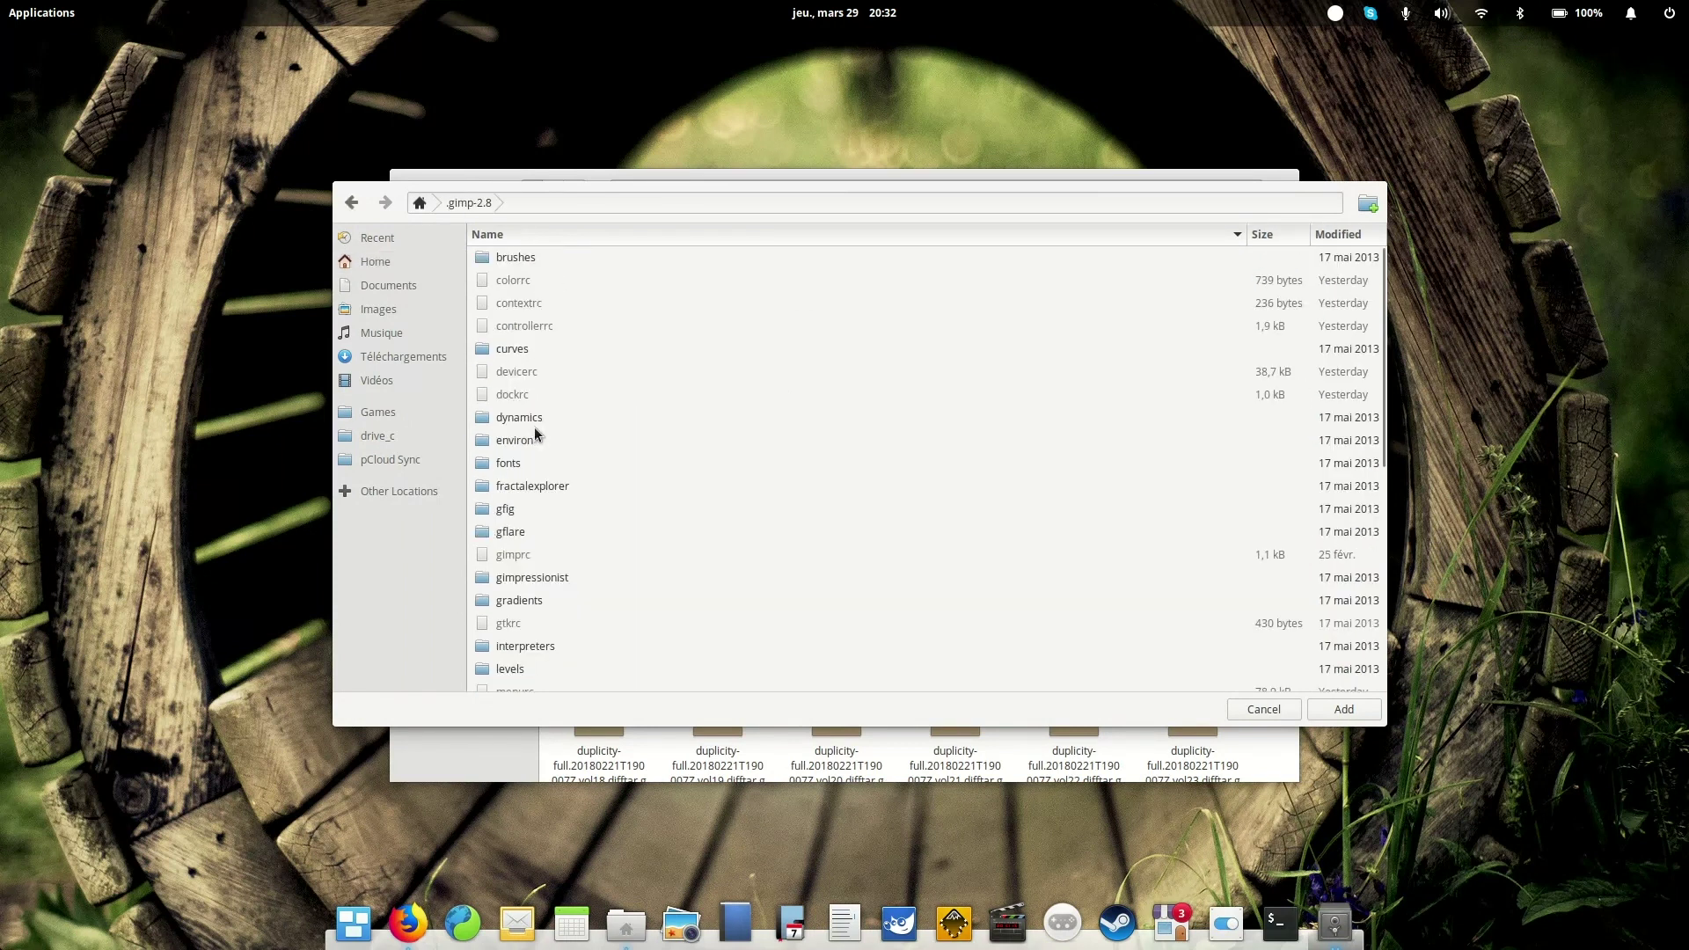
pyautogui.click(351, 202)
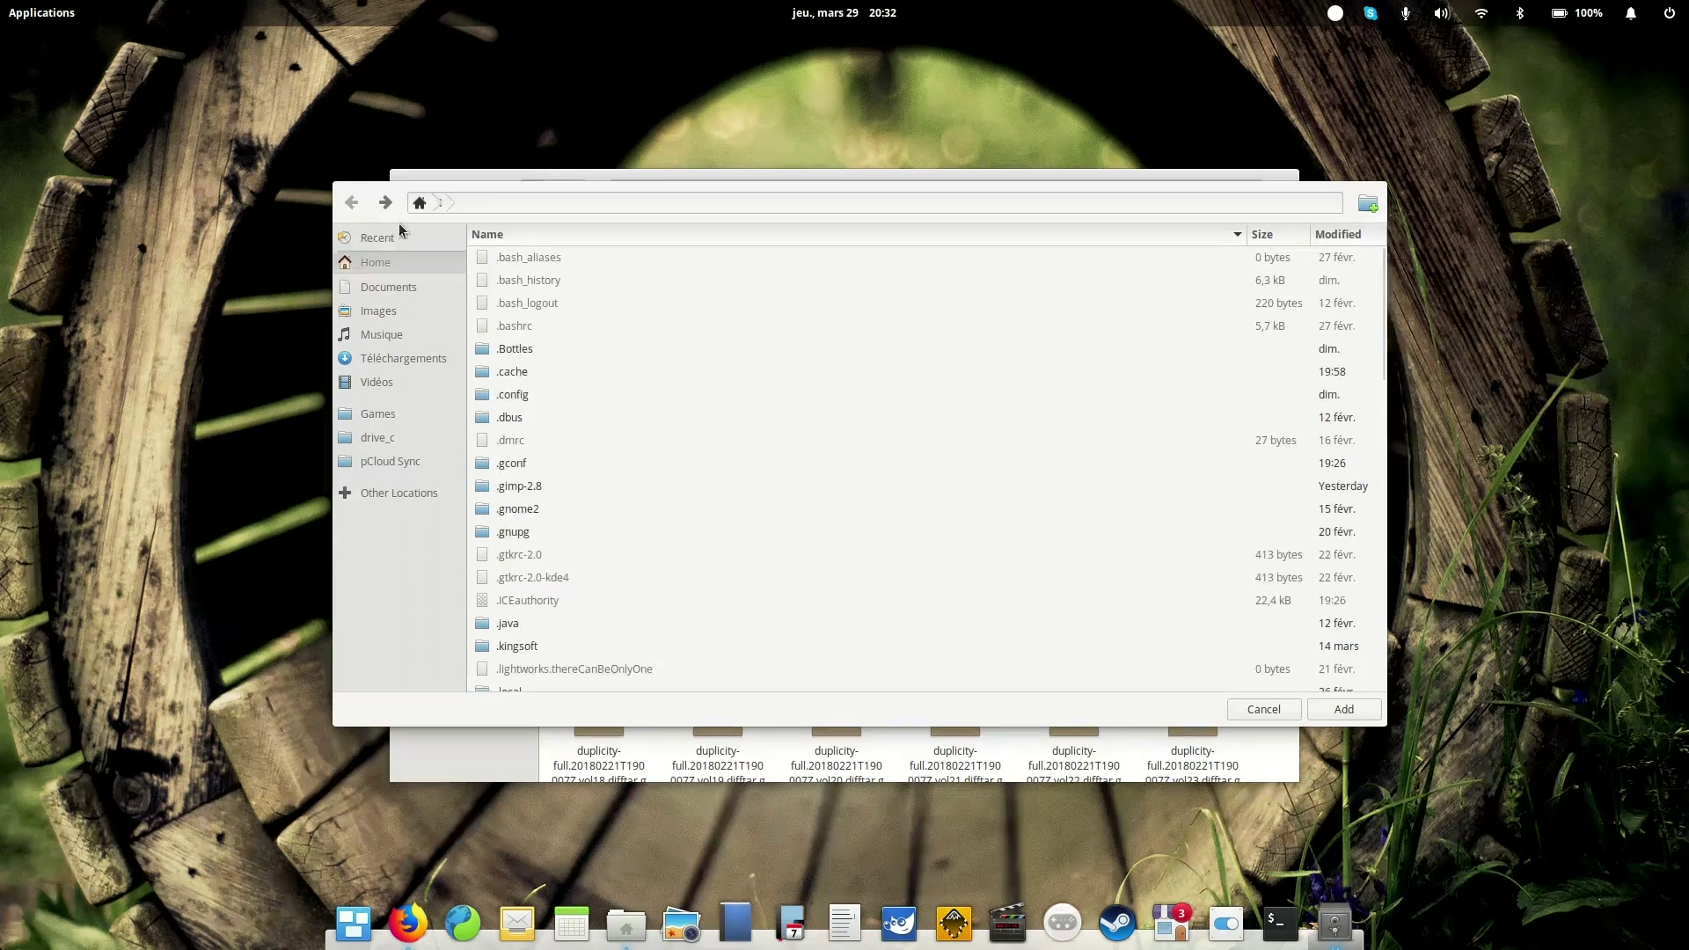
pyautogui.scroll(-10, 667, 528)
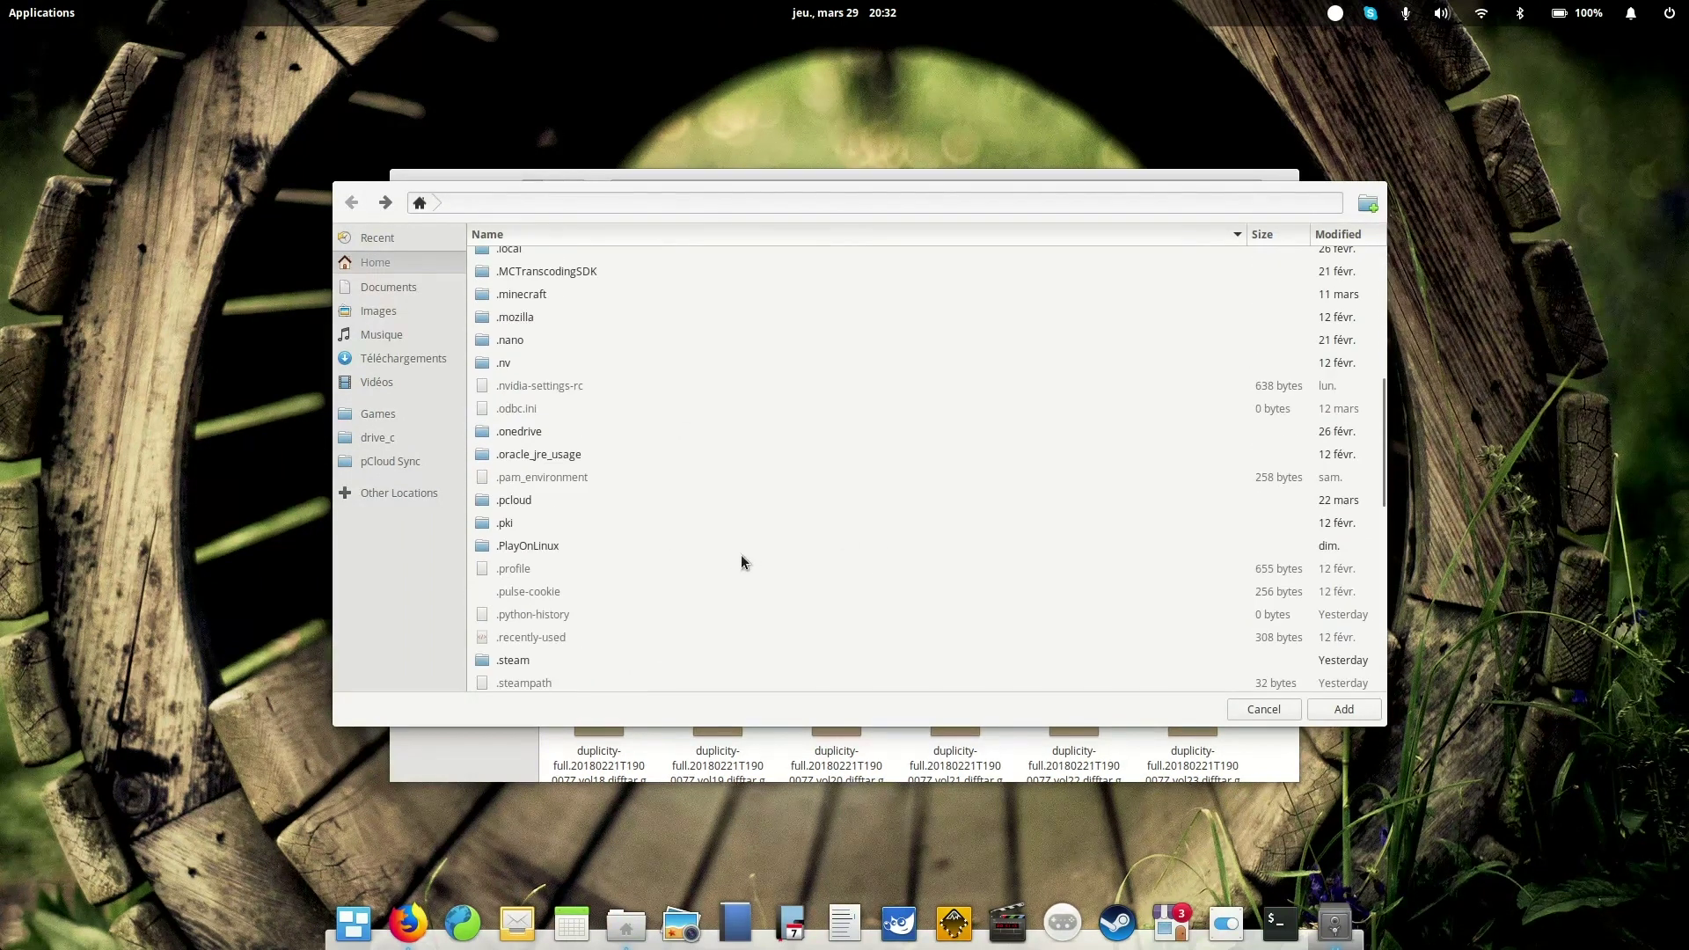
pyautogui.scroll(-5, 699, 579)
pyautogui.click(1234, 709)
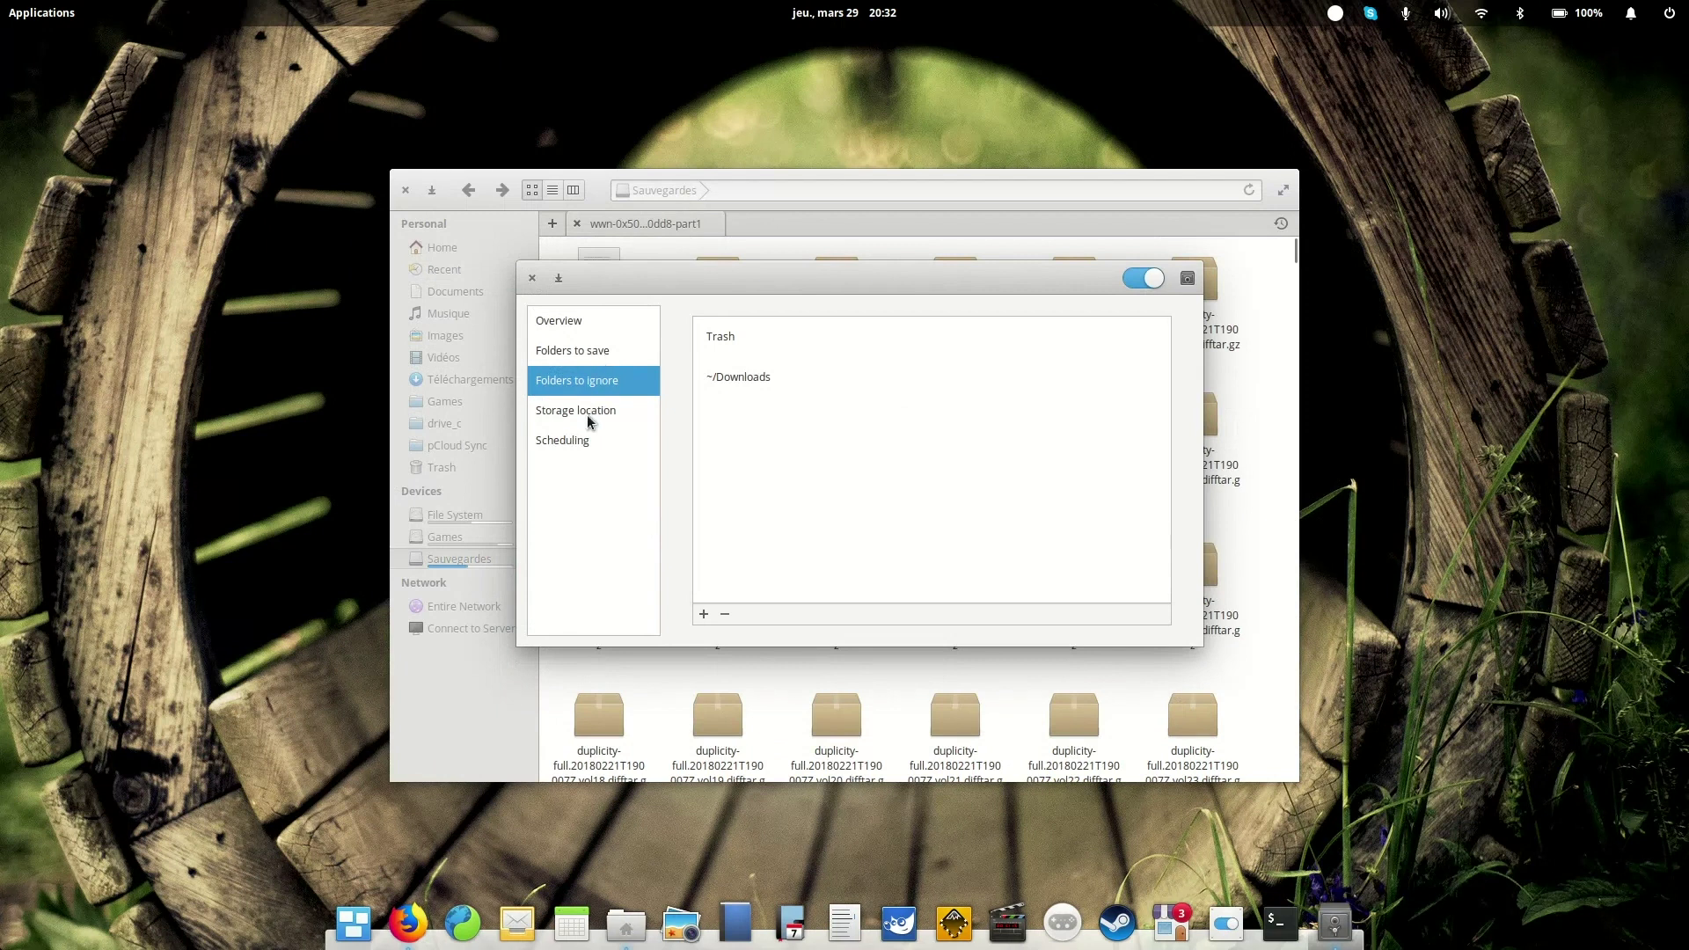
# Step: Check the Overview and Scheduling pages, then drag the Déjà Dup window to the top-right
pyautogui.click(588, 326)
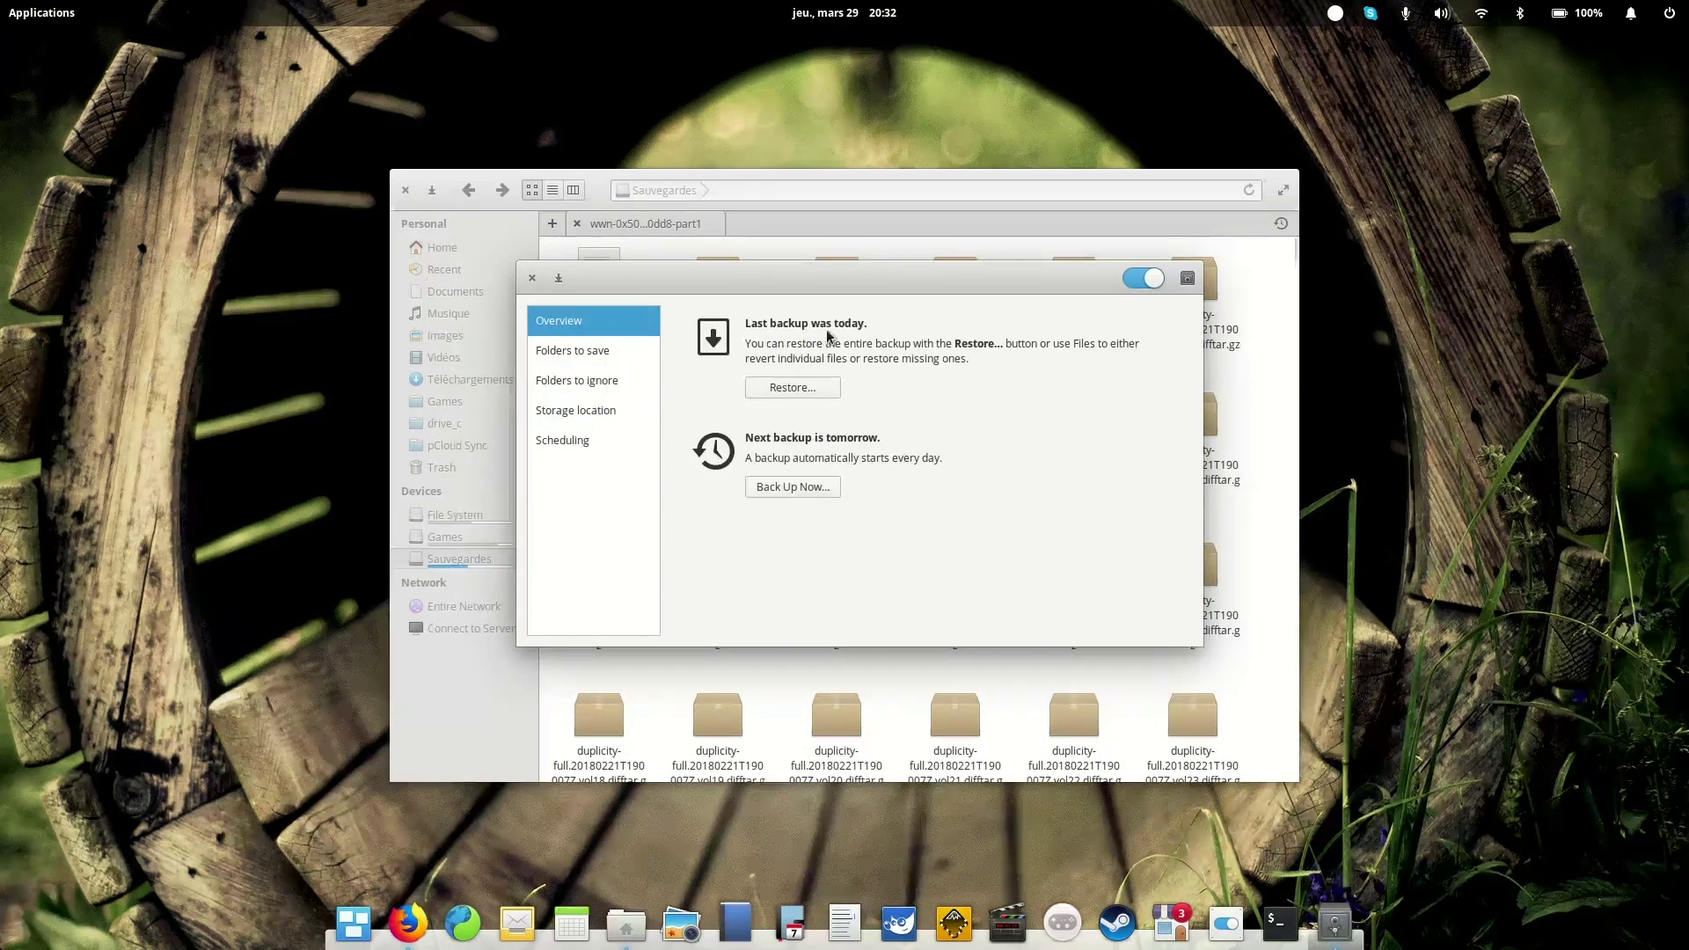
pyautogui.click(582, 440)
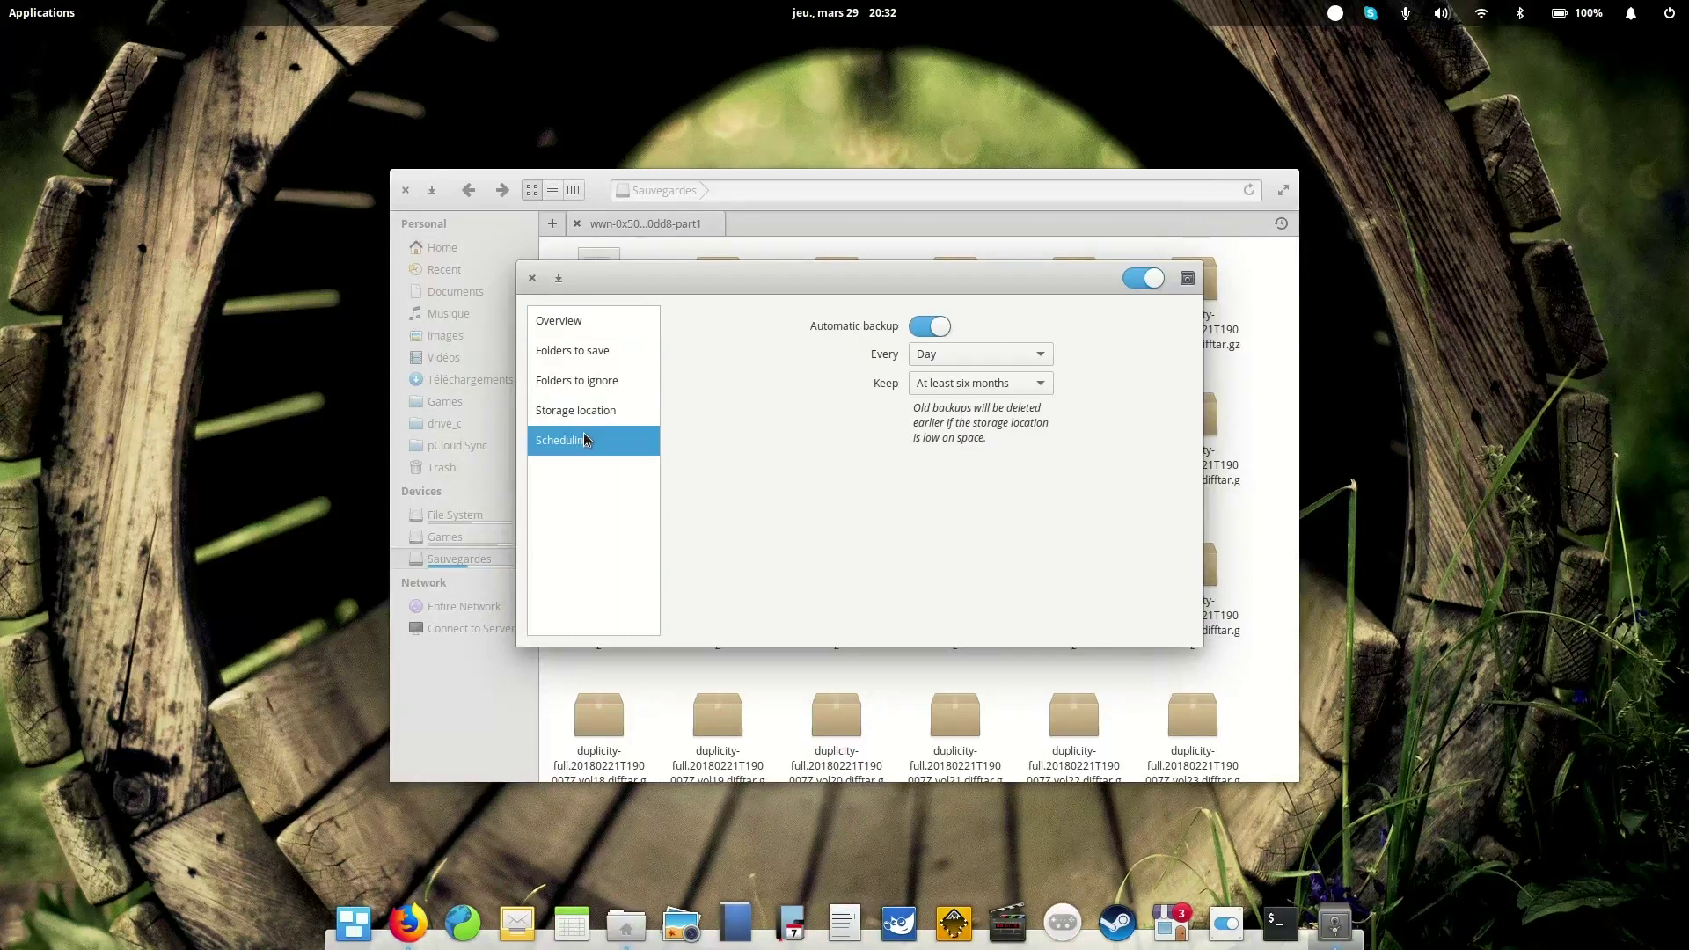
pyautogui.click(582, 326)
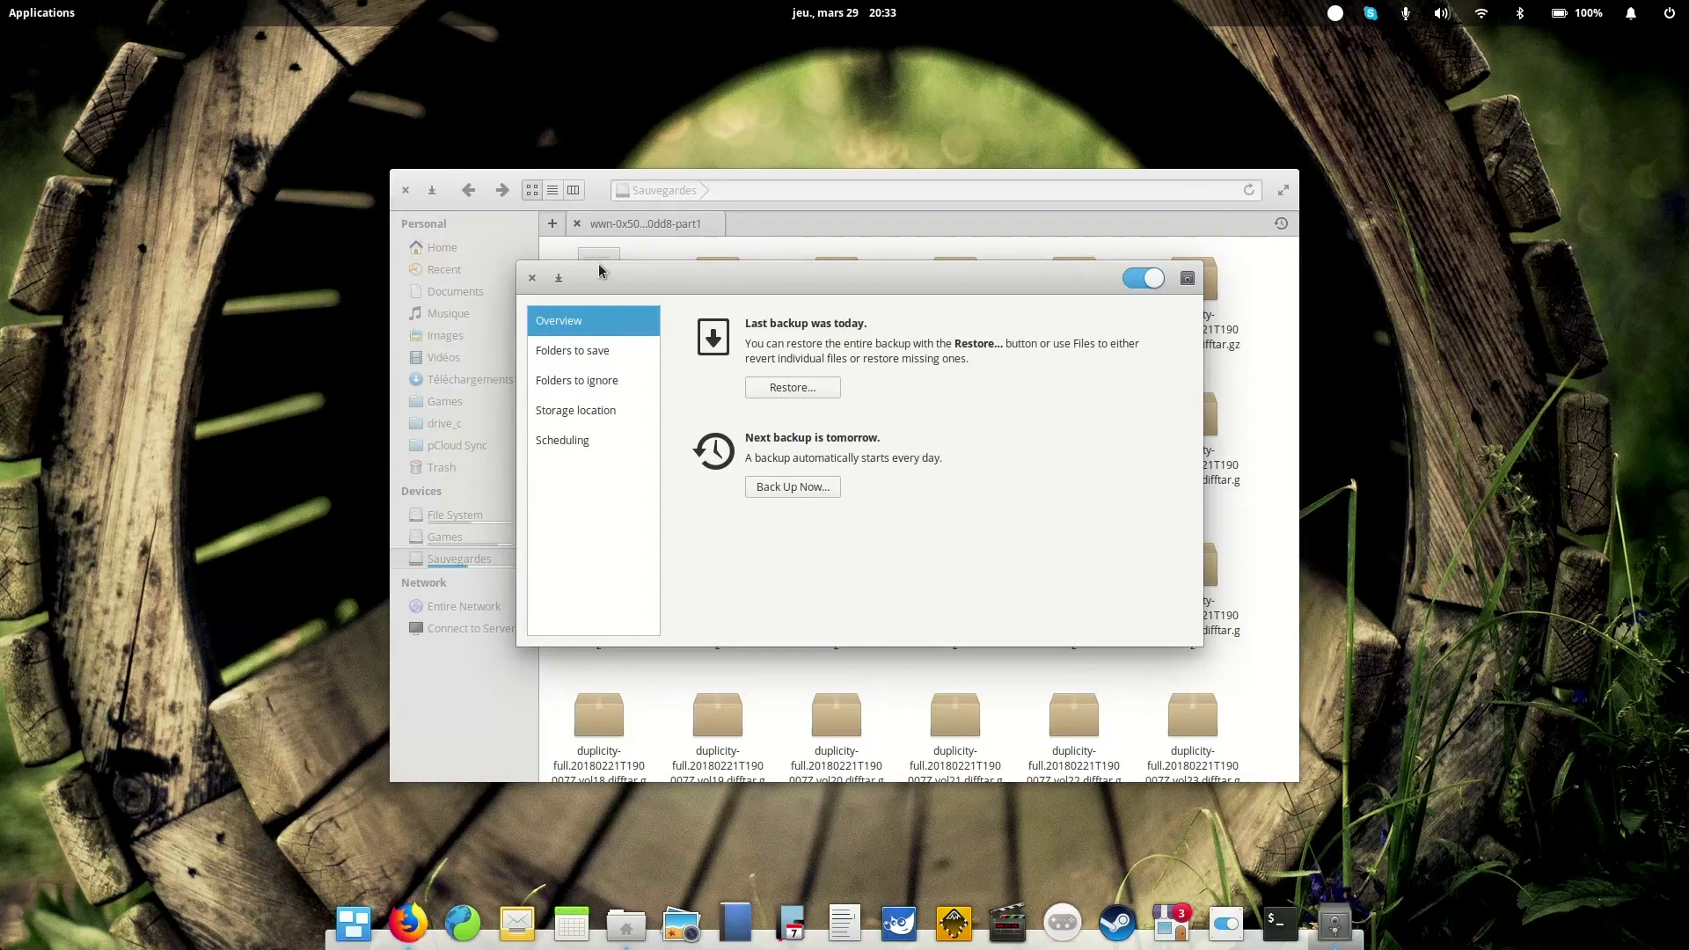
pyautogui.moveTo(740, 285); pyautogui.dragTo(1154, 126)
# Step: Try opening the vol1 archive, dismiss Synfig Studio's load error and close Synfig
pyautogui.click(868, 211)
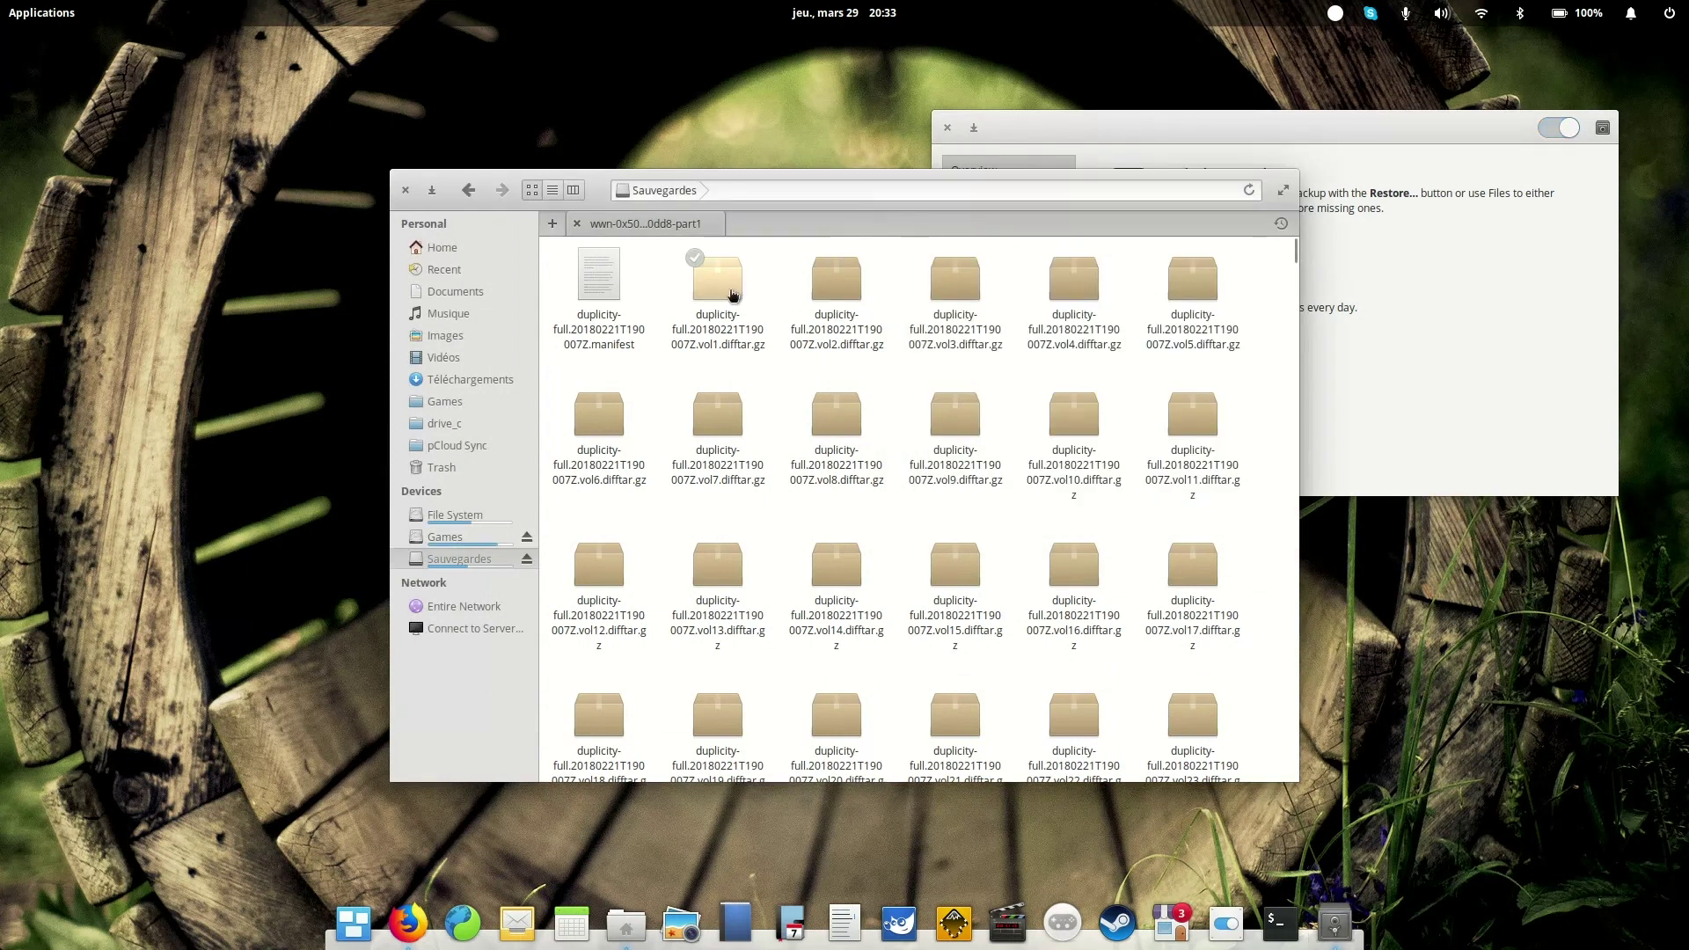
pyautogui.click(727, 293)
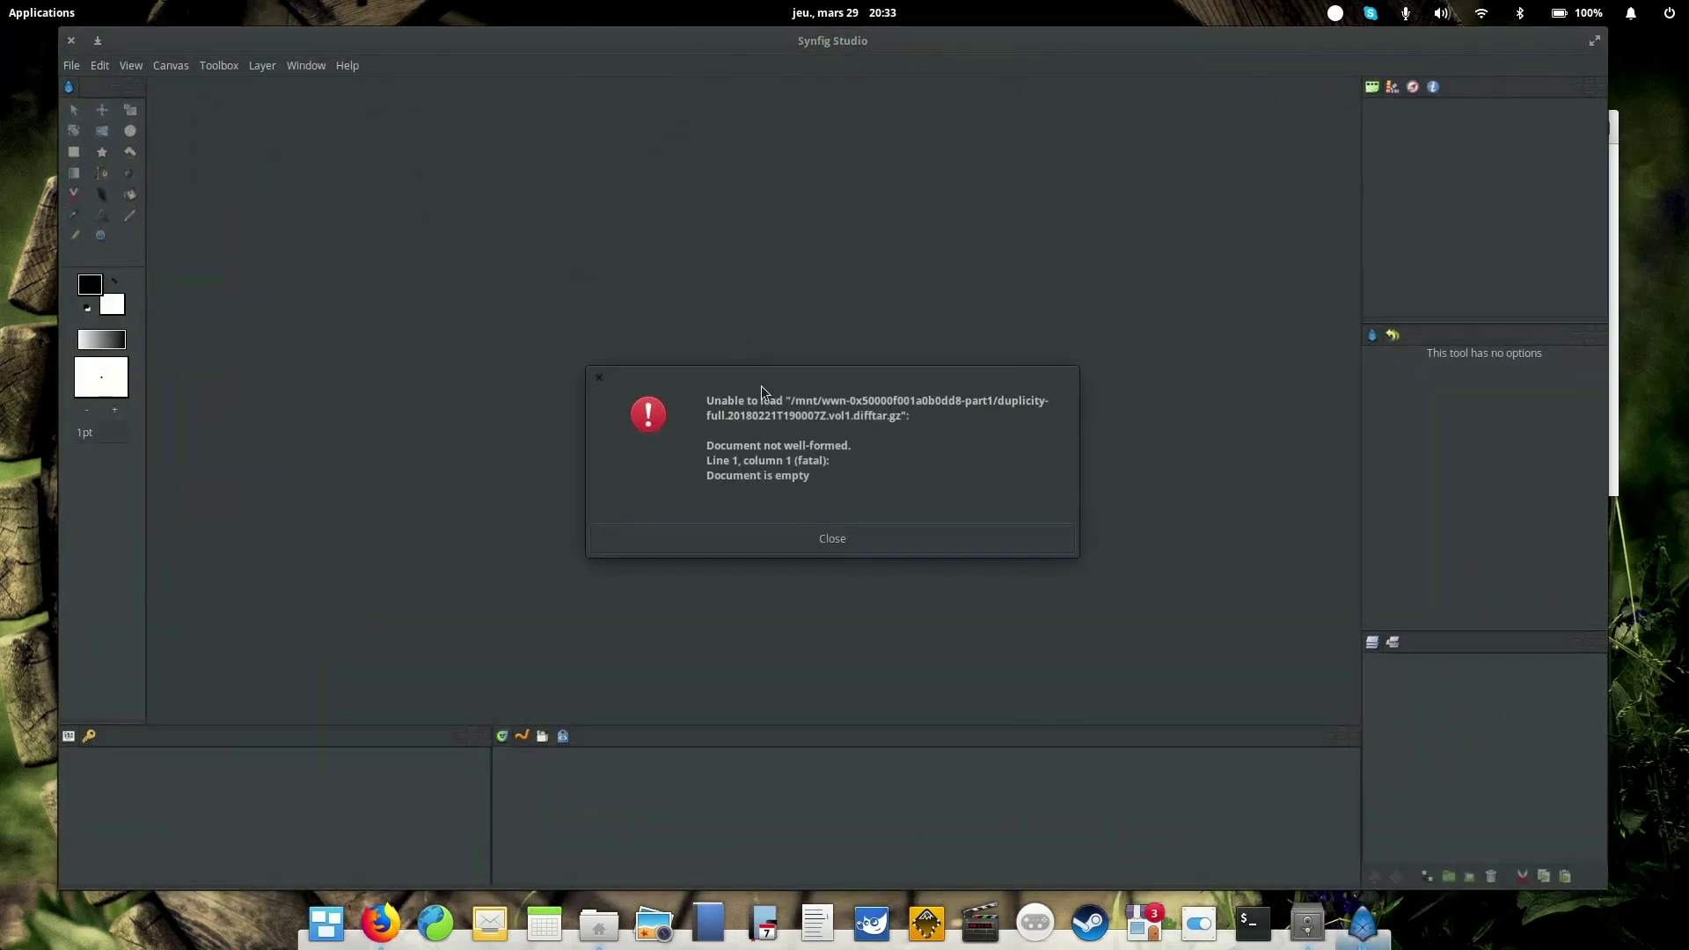
pyautogui.click(837, 534)
pyautogui.click(73, 41)
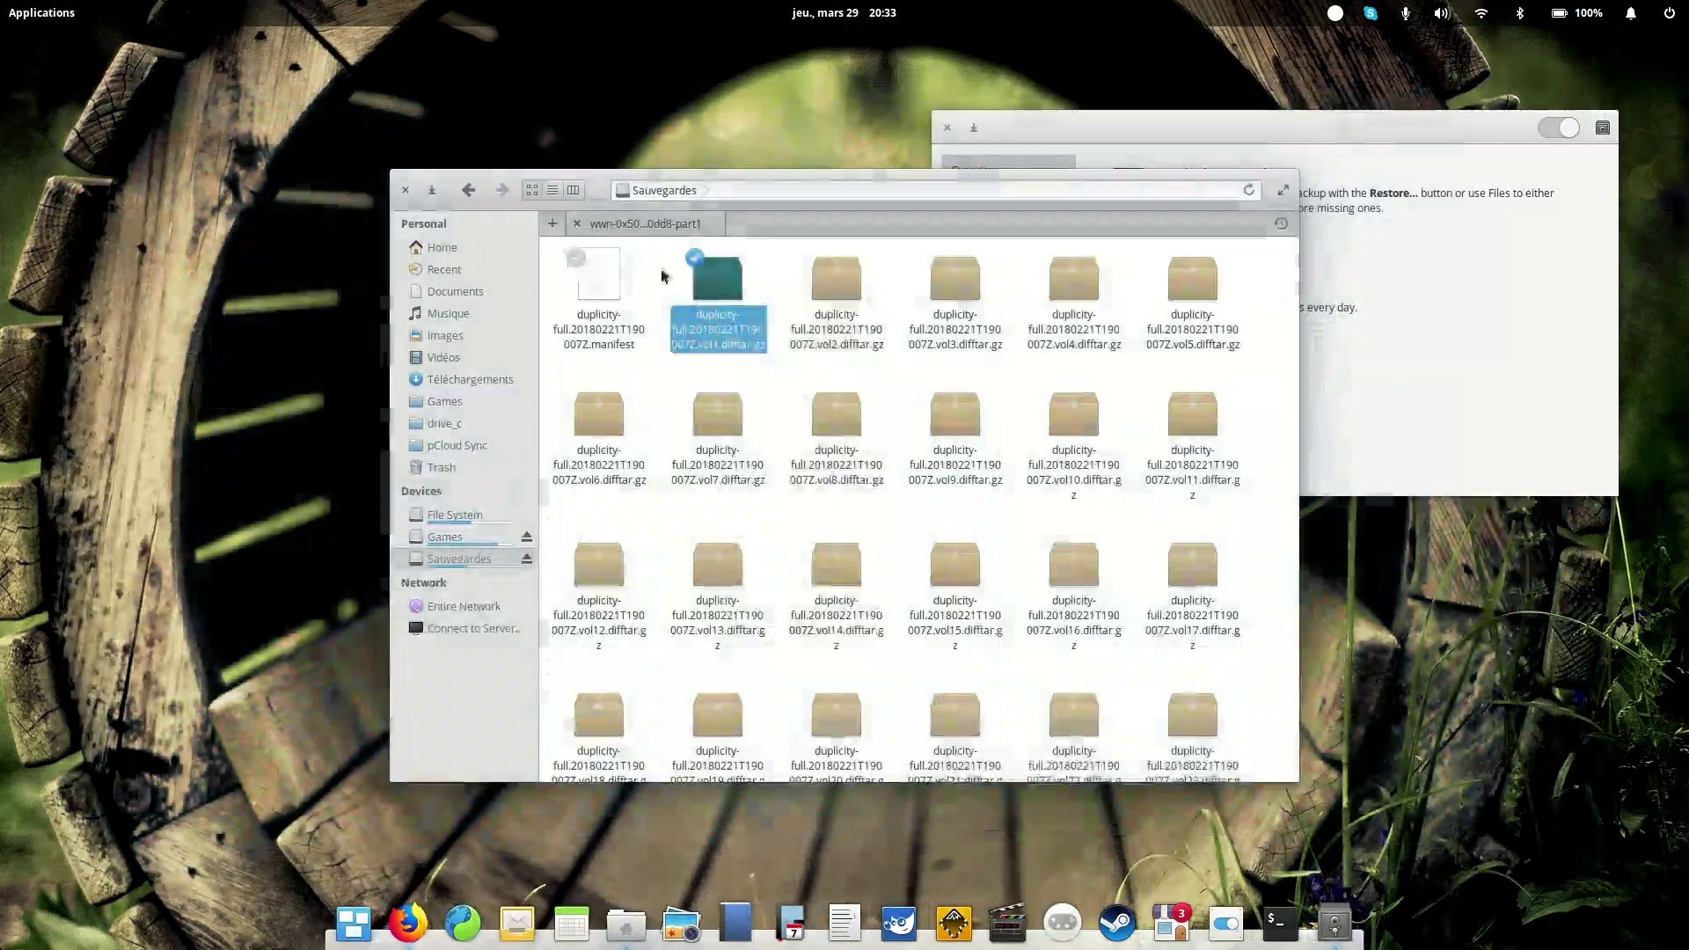
# Step: Open the vol1 archive's Other Application chooser and list all applications
pyautogui.rightClick(723, 282)
pyautogui.moveTo(827, 319)
pyautogui.click(911, 322)
pyautogui.click(800, 596)
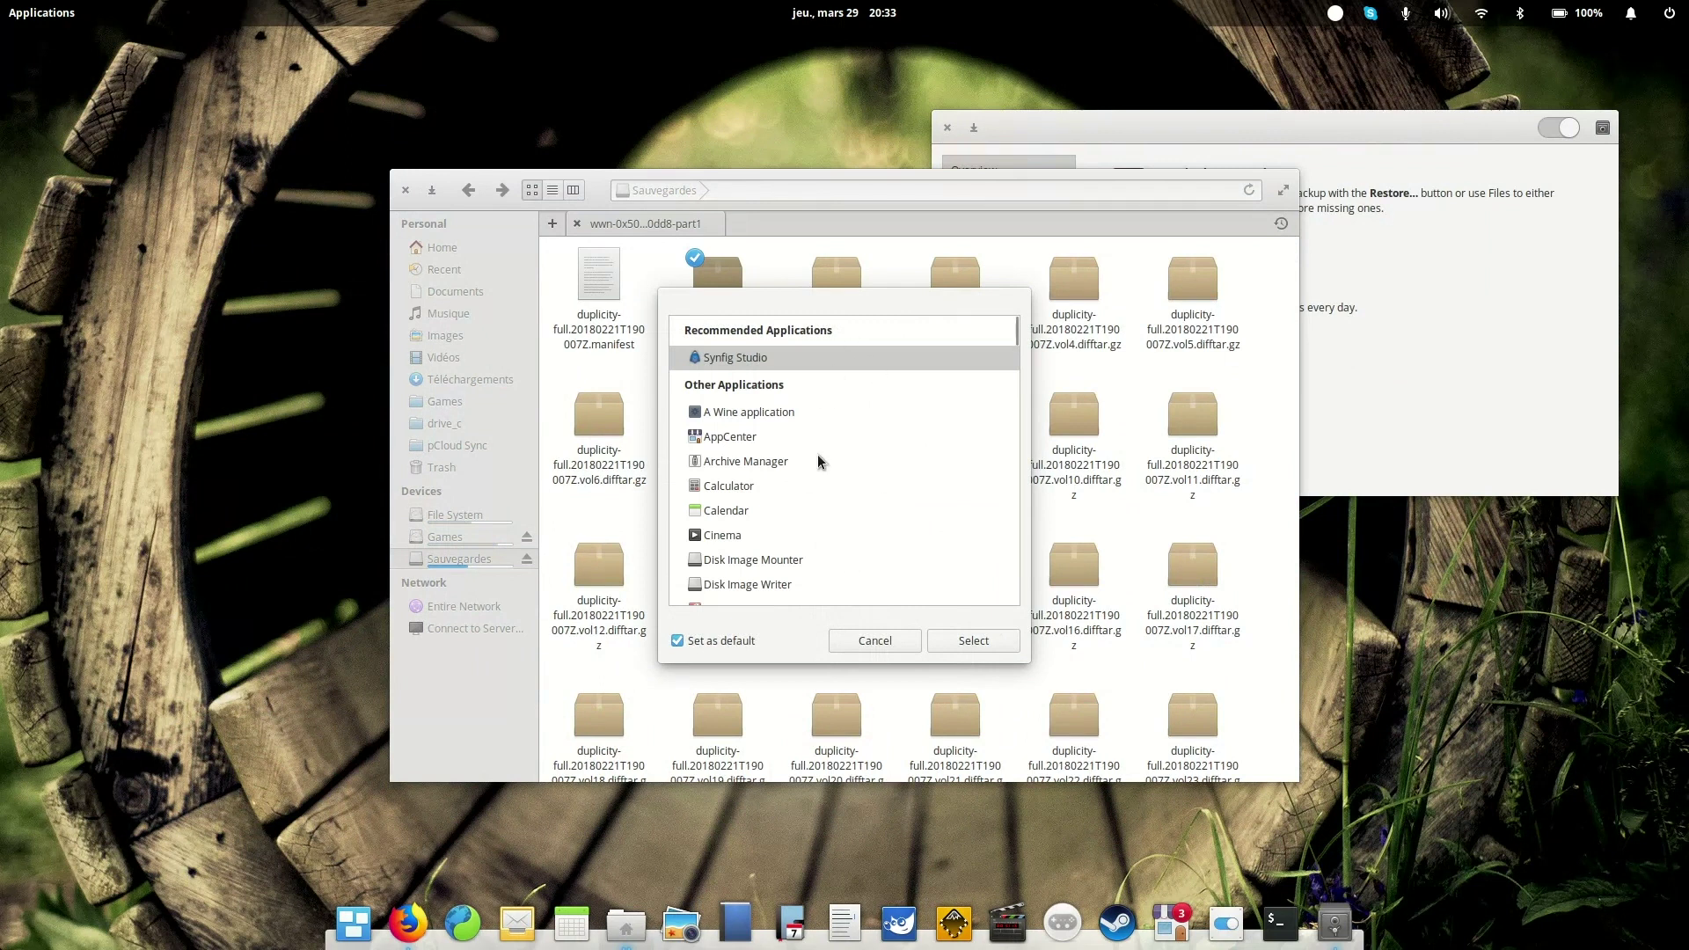
# Step: Scroll through the full application list and select Archive Manager
pyautogui.scroll(-10, 814, 461)
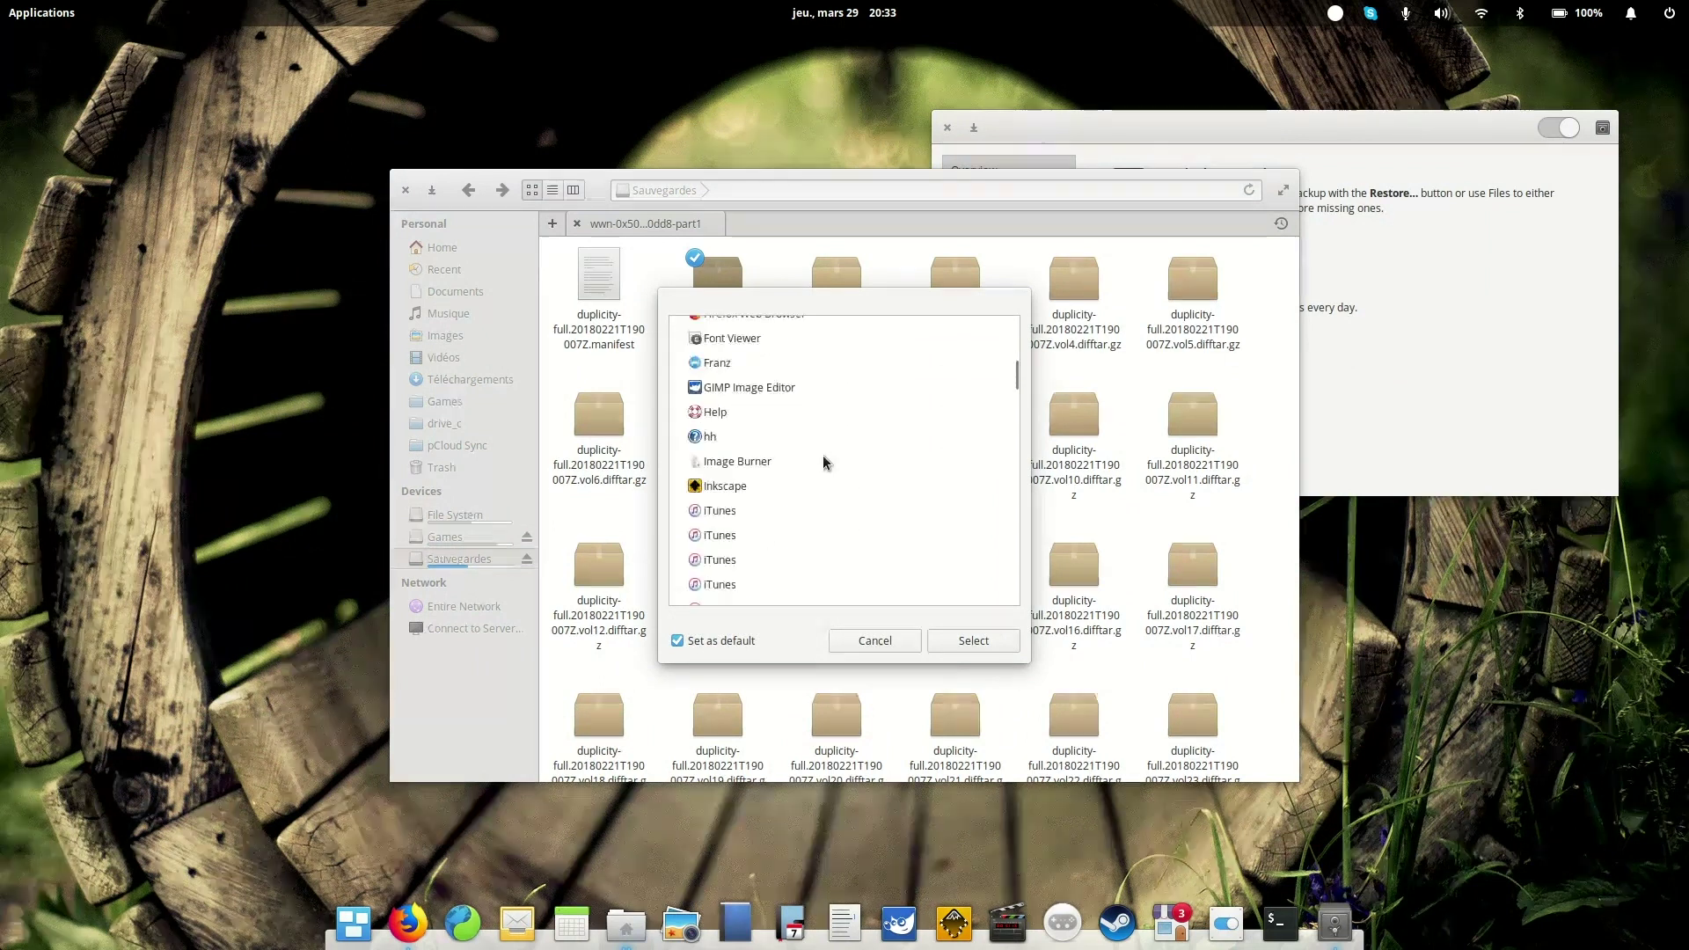
pyautogui.scroll(-5, 821, 437)
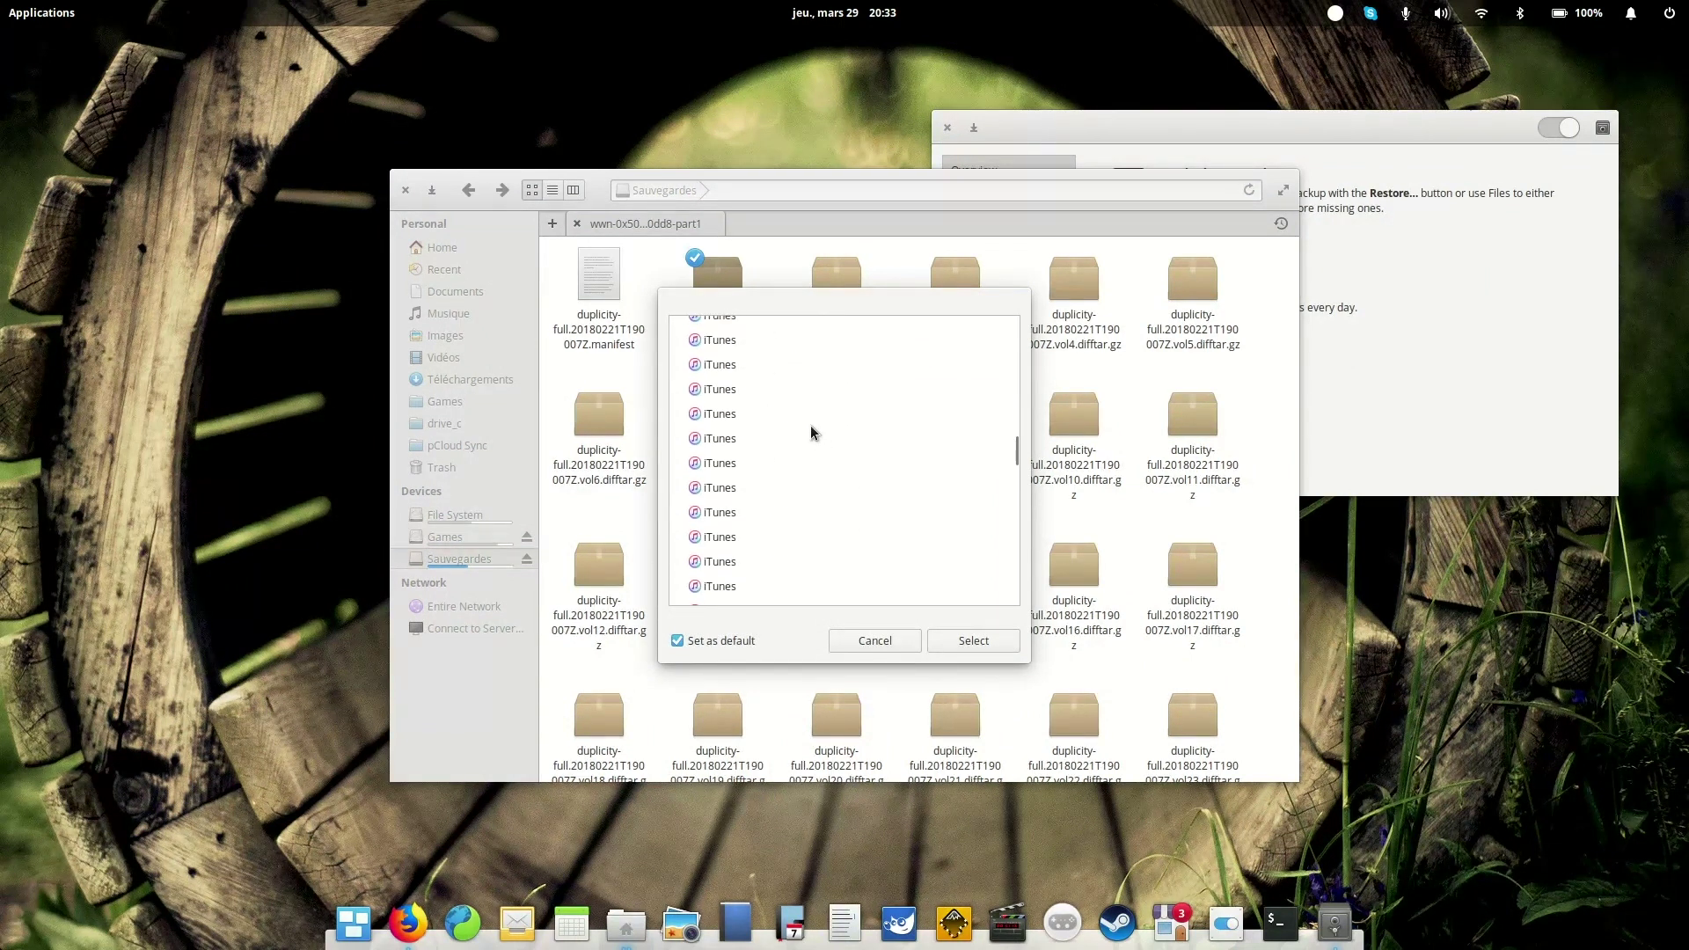
pyautogui.scroll(-5, 792, 440)
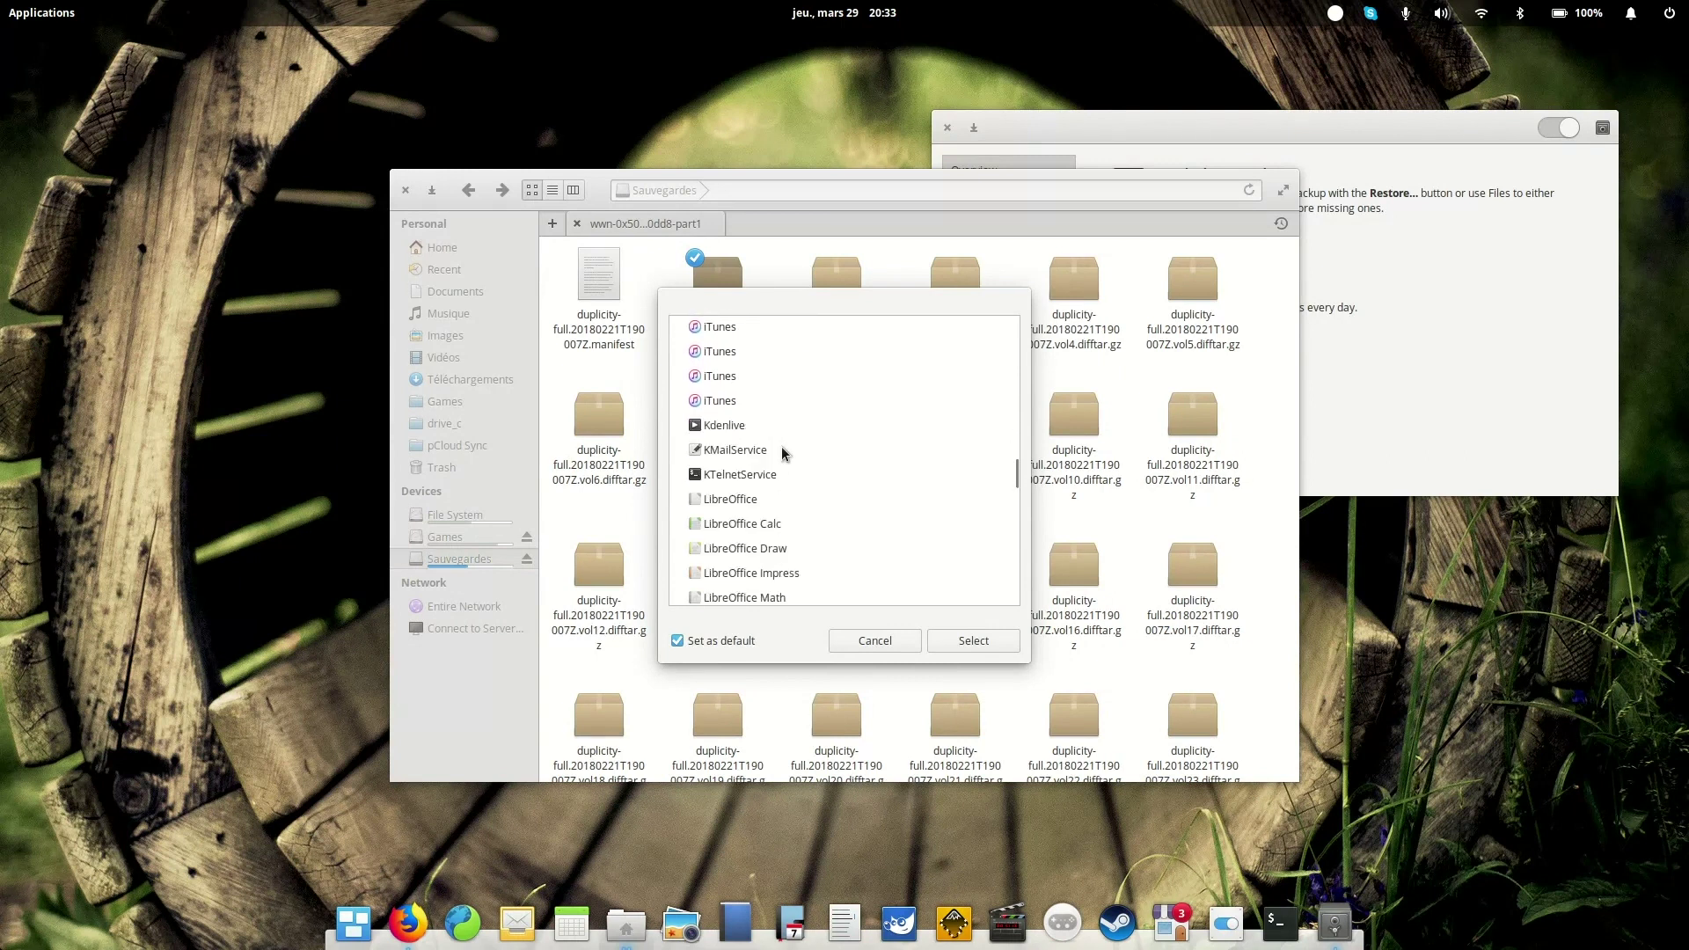
pyautogui.scroll(-1, 791, 440)
pyautogui.scroll(-7, 816, 424)
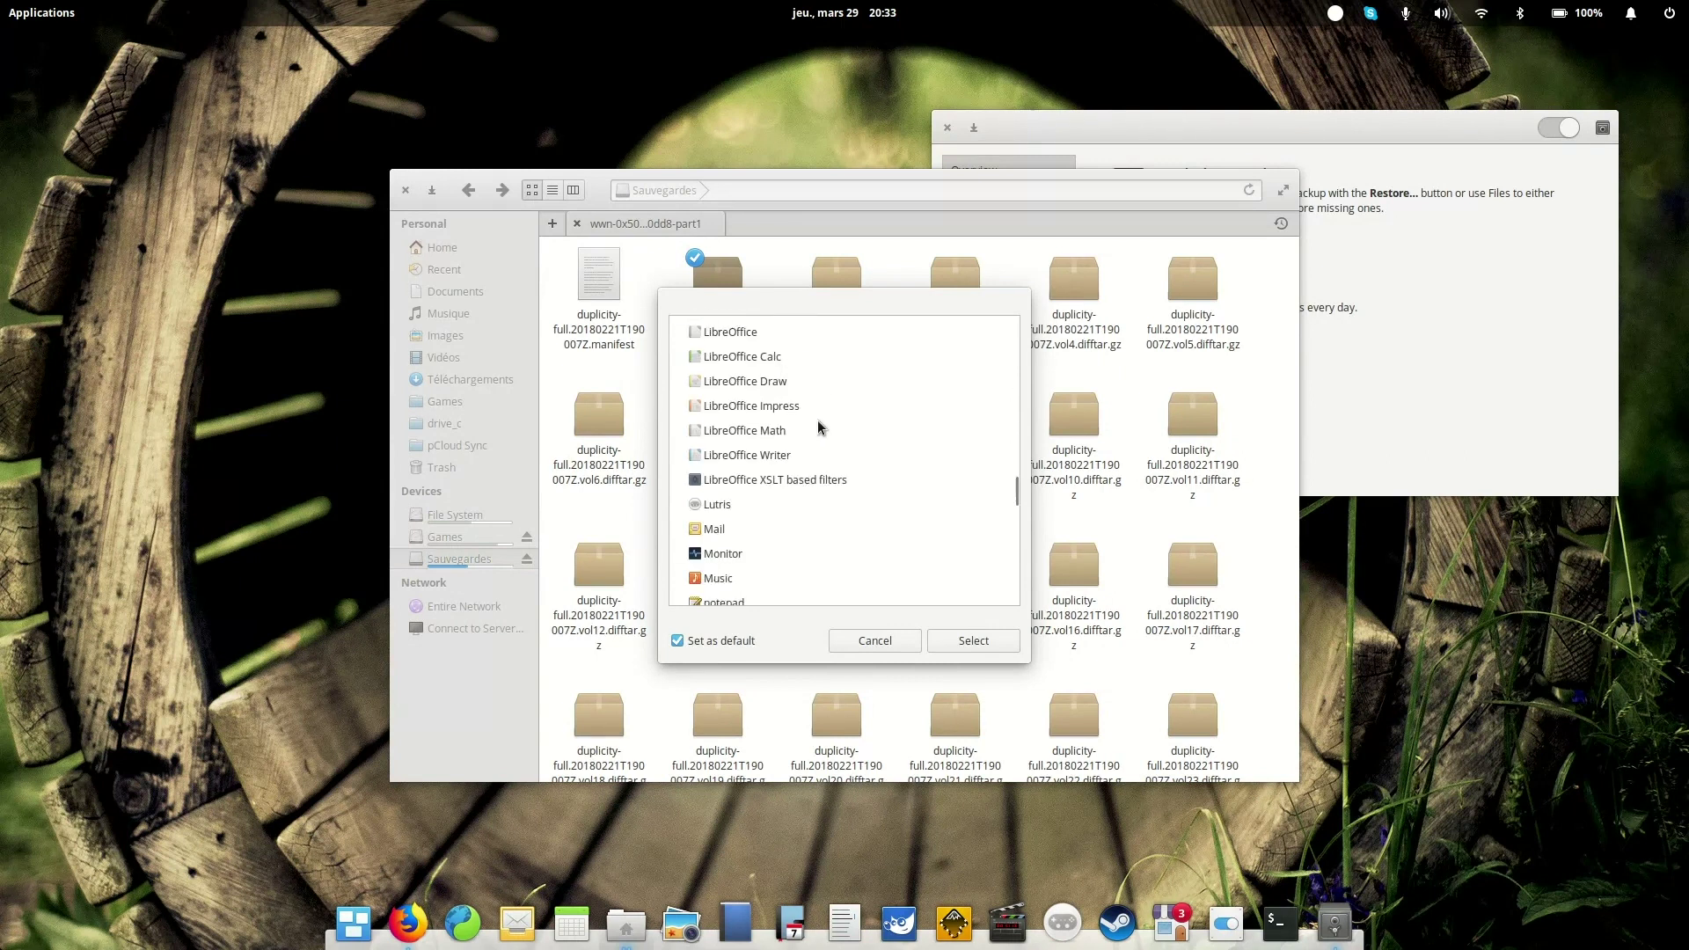
pyautogui.scroll(-10, 815, 414)
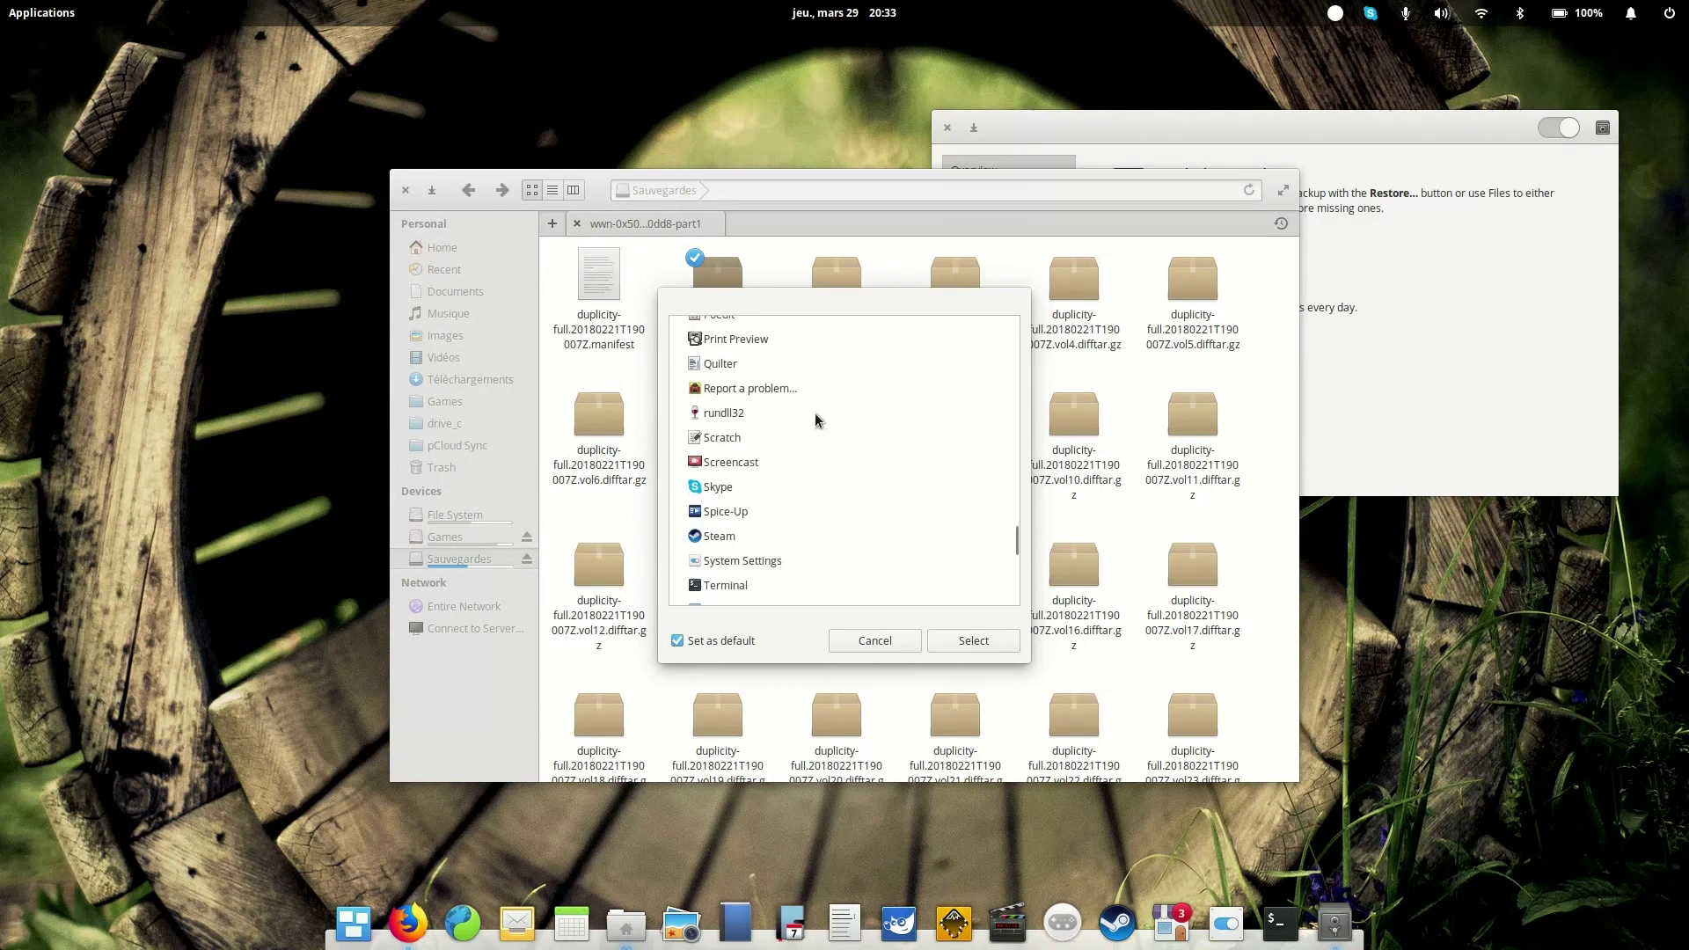
pyautogui.scroll(-3, 796, 458)
pyautogui.scroll(5, 832, 482)
pyautogui.scroll(15, 842, 482)
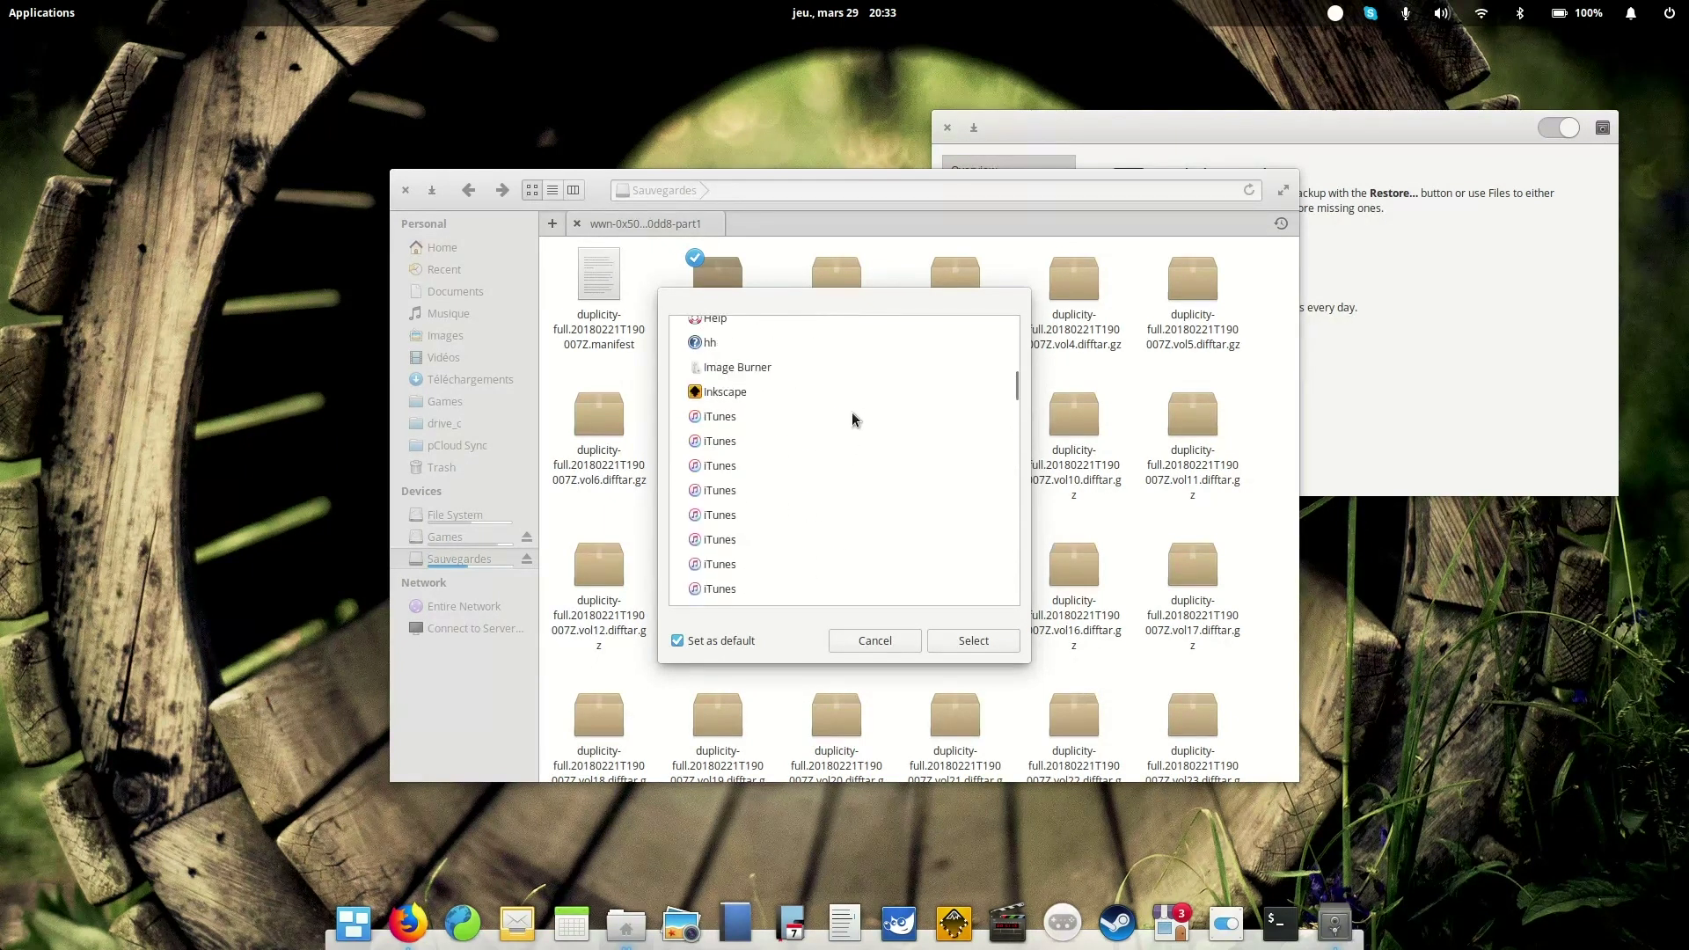
pyautogui.click(858, 461)
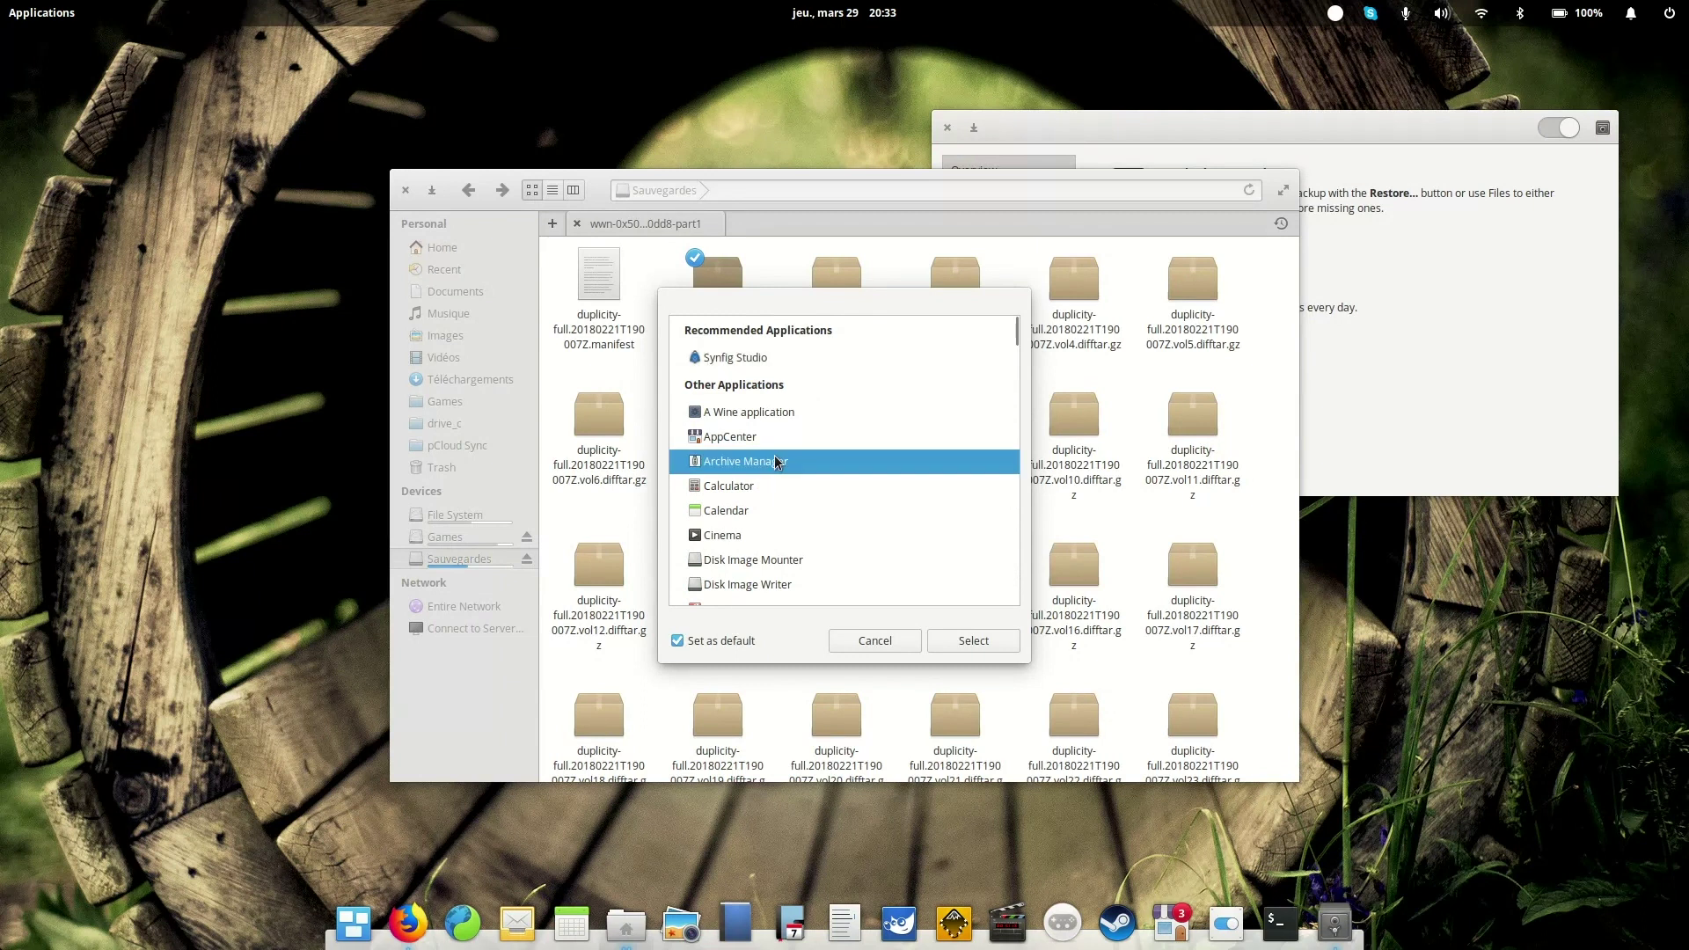
# Step: Open vol1 in Archive Manager to see its single 87,5 MB vol1.difftar, then close it
pyautogui.click(1002, 646)
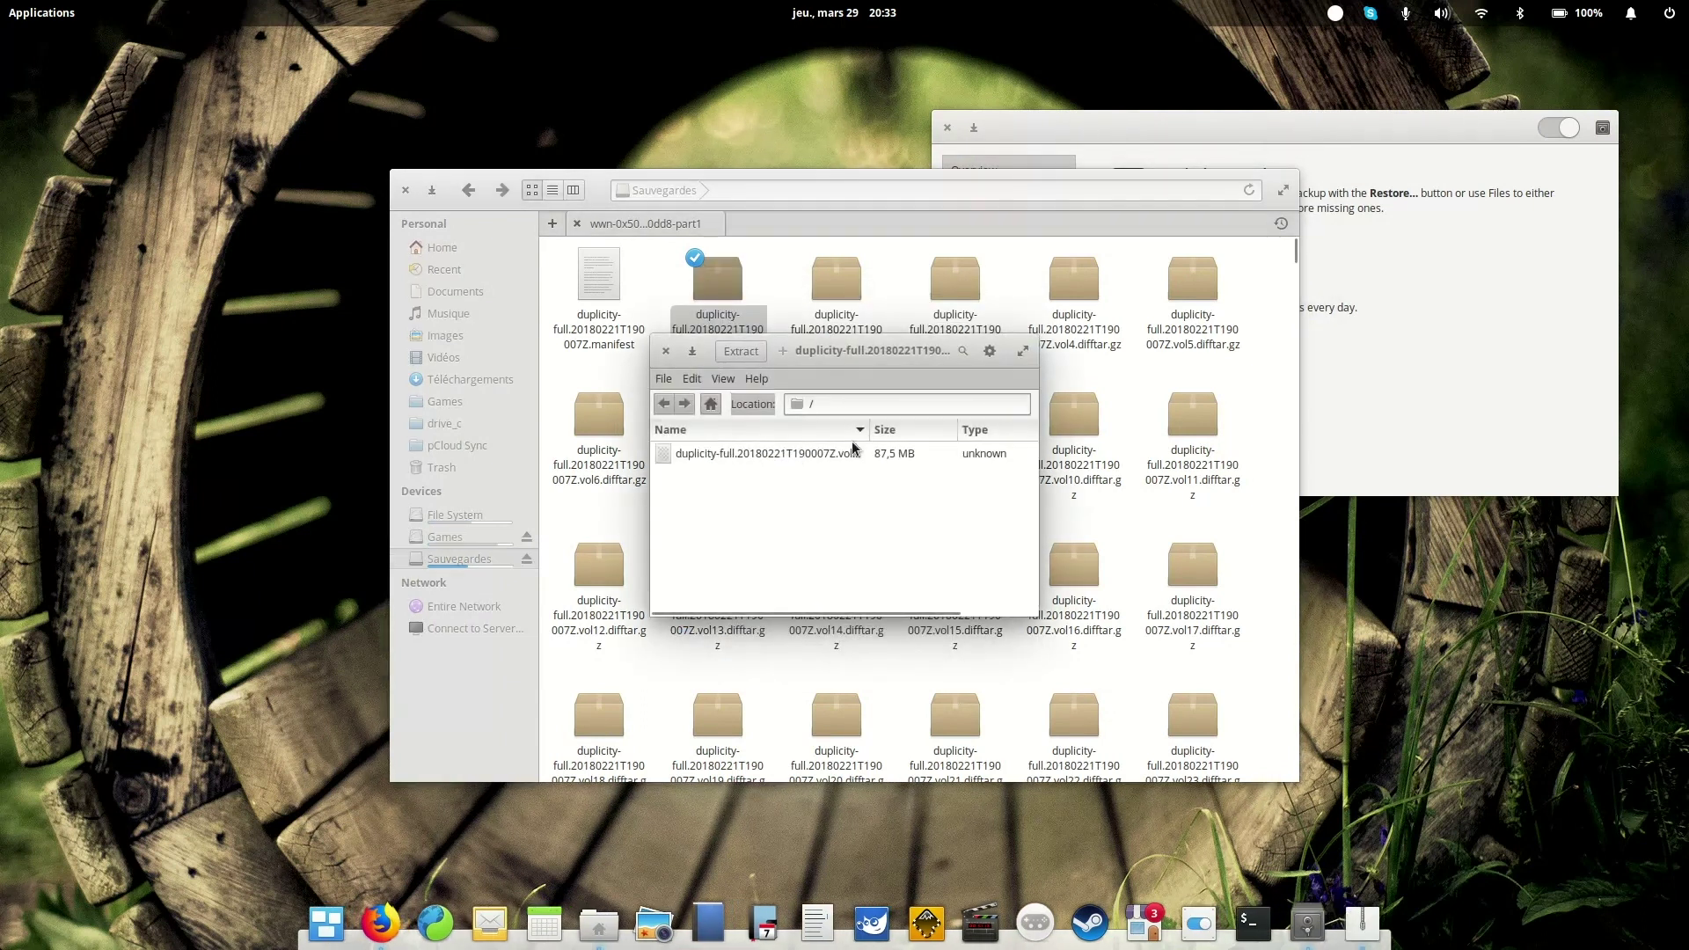
pyautogui.moveTo(871, 433); pyautogui.dragTo(925, 429)
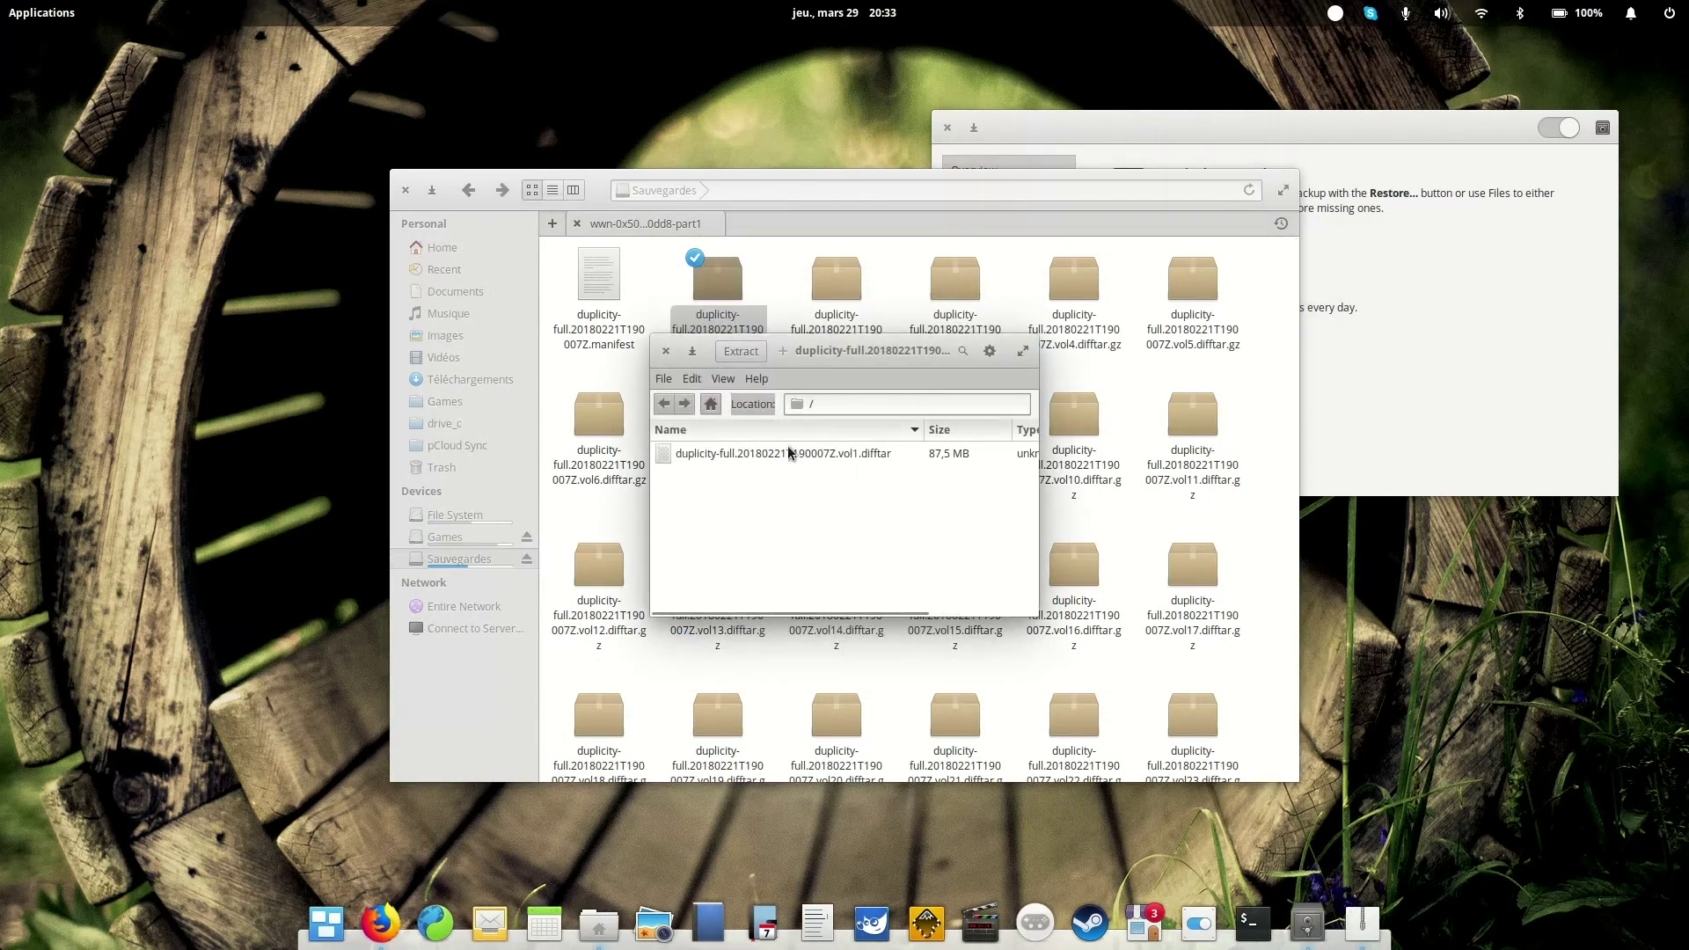
pyautogui.moveTo(1041, 617); pyautogui.dragTo(1198, 693)
pyautogui.moveTo(957, 352); pyautogui.dragTo(860, 285)
pyautogui.click(568, 285)
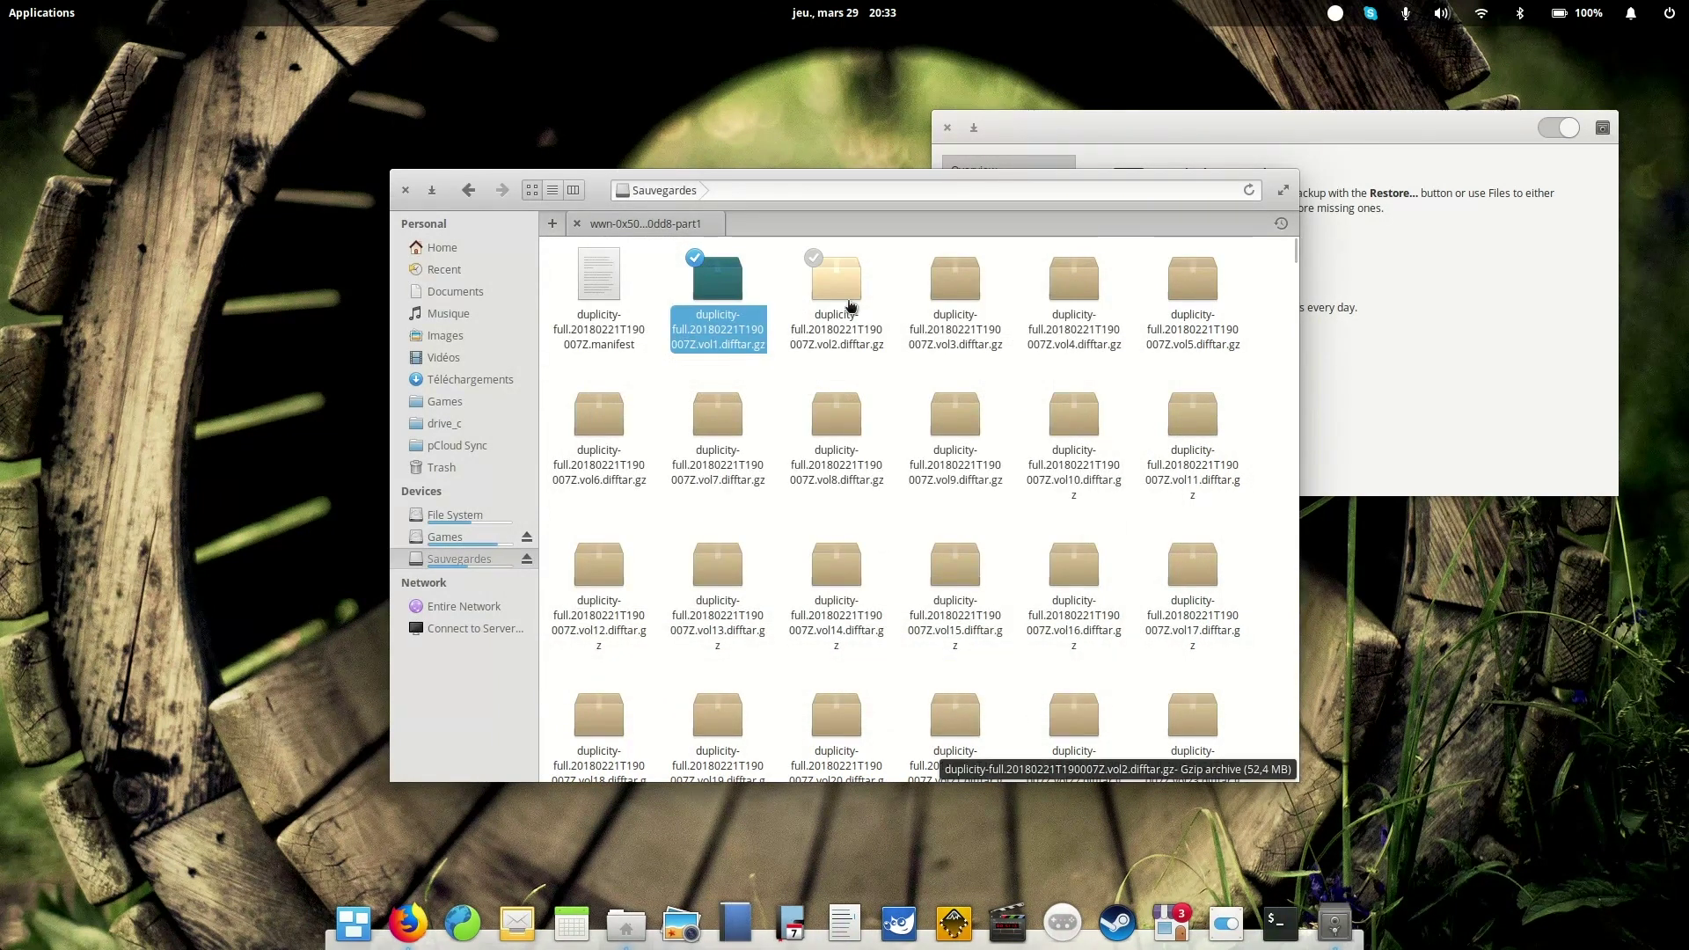
# Step: Rearrange the Déjà Dup and Files windows, briefly selecting then deselecting archive rows
pyautogui.click(1493, 365)
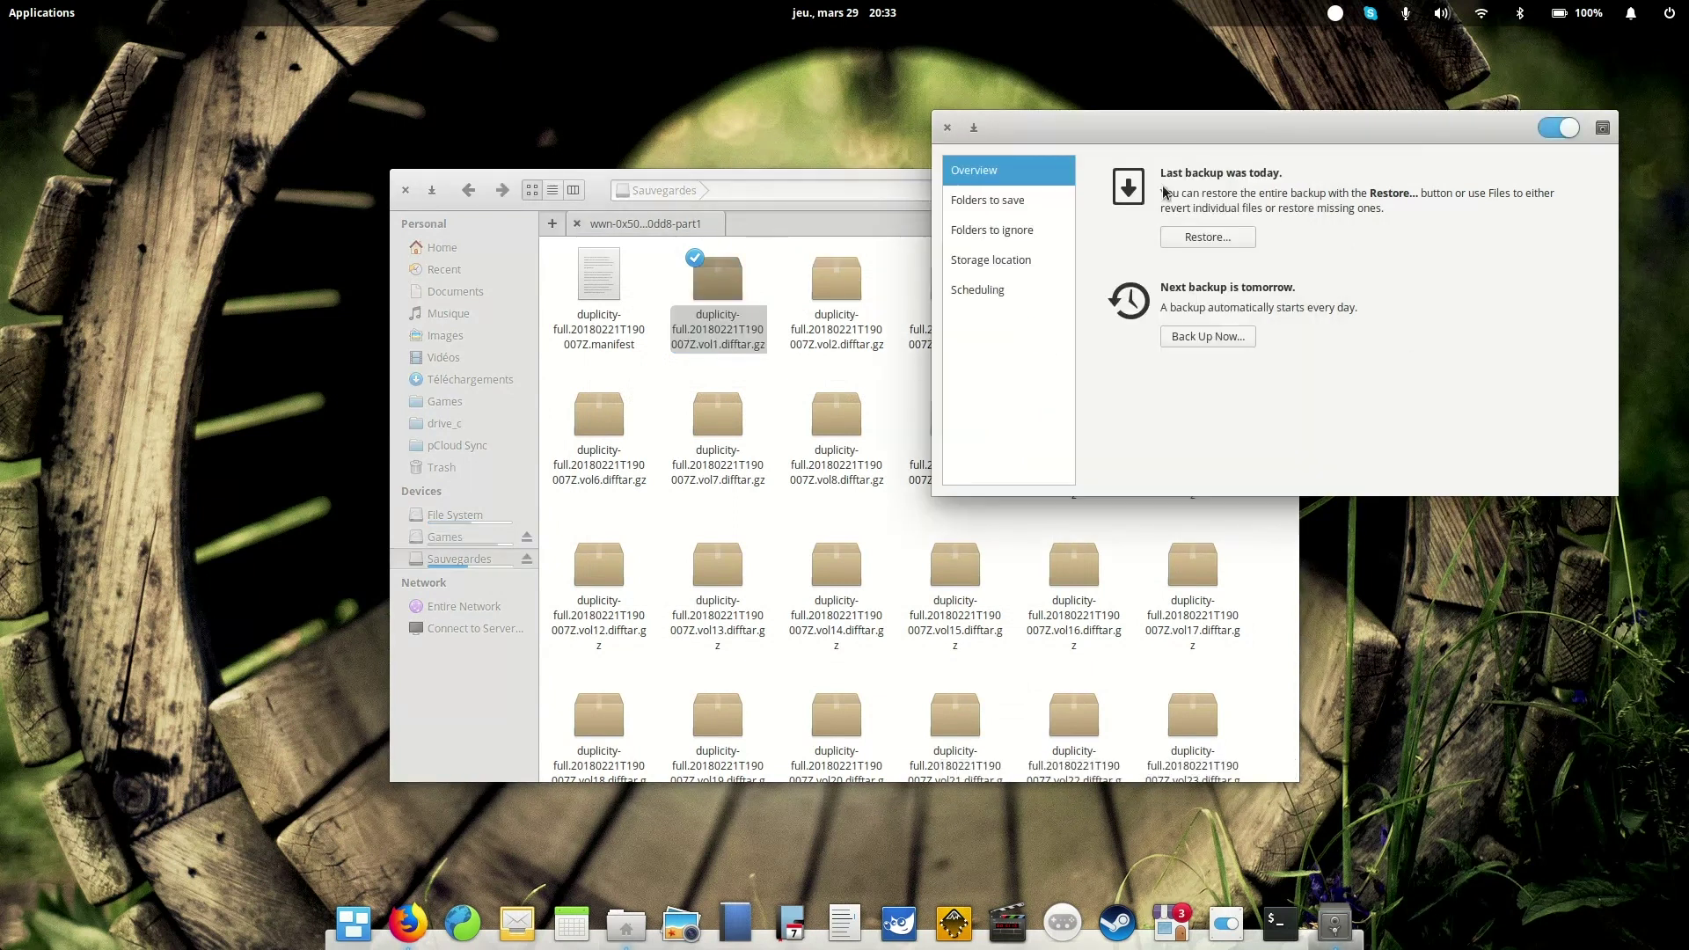
pyautogui.moveTo(1170, 145); pyautogui.dragTo(648, 212)
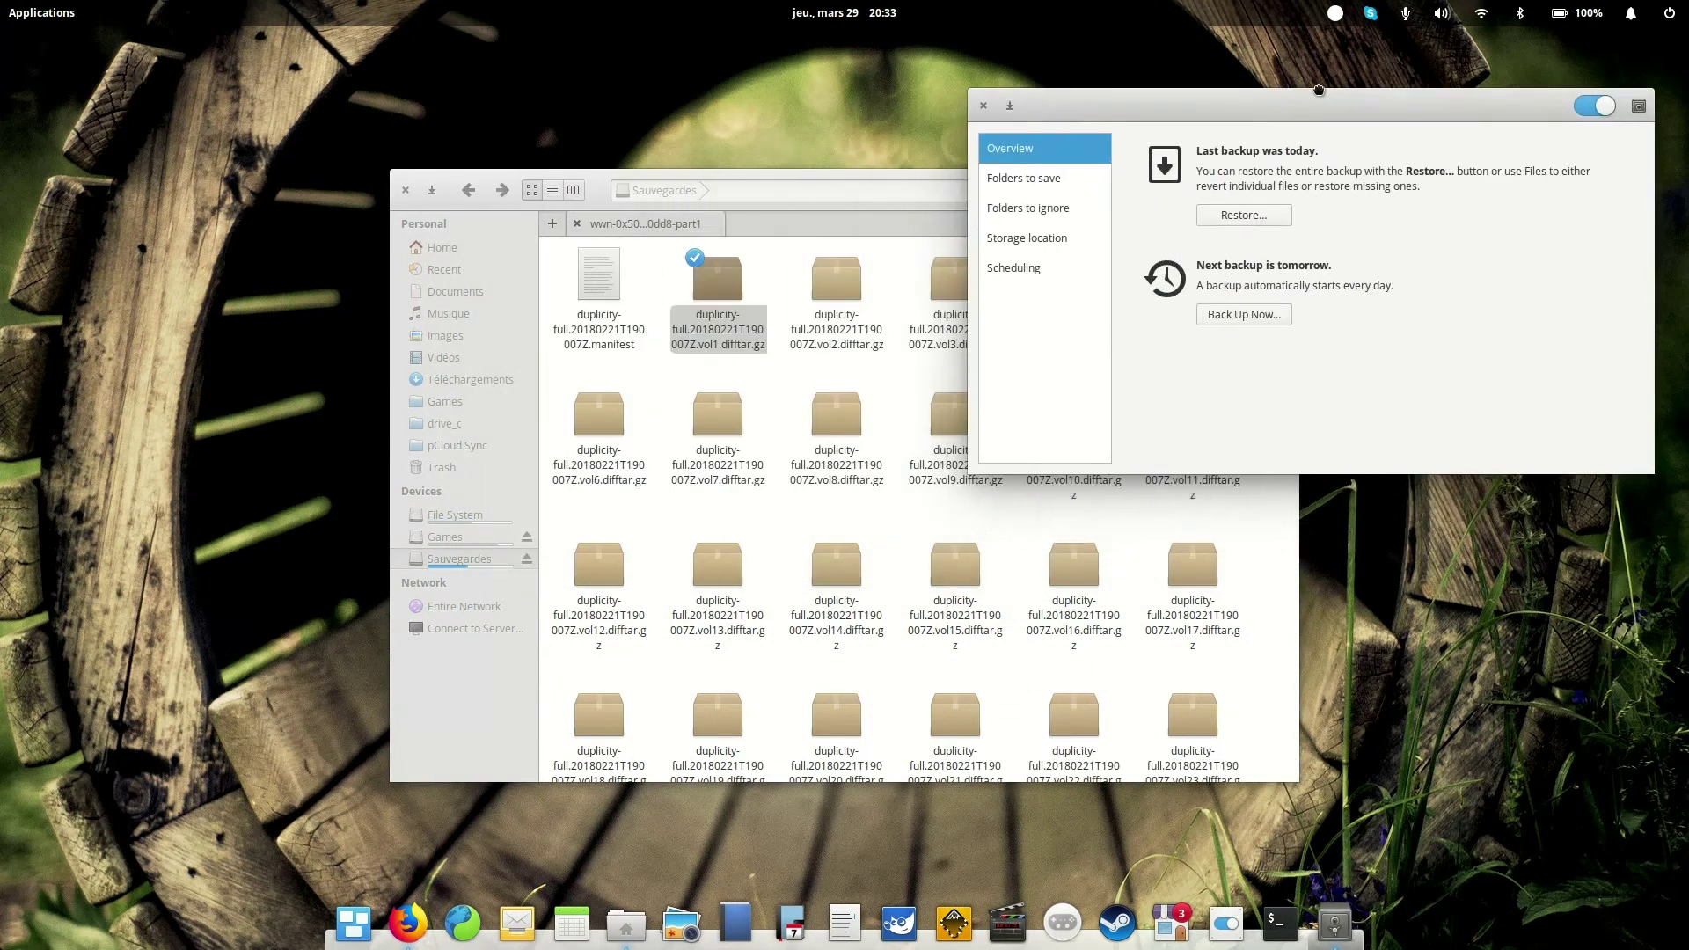
pyautogui.click(834, 208)
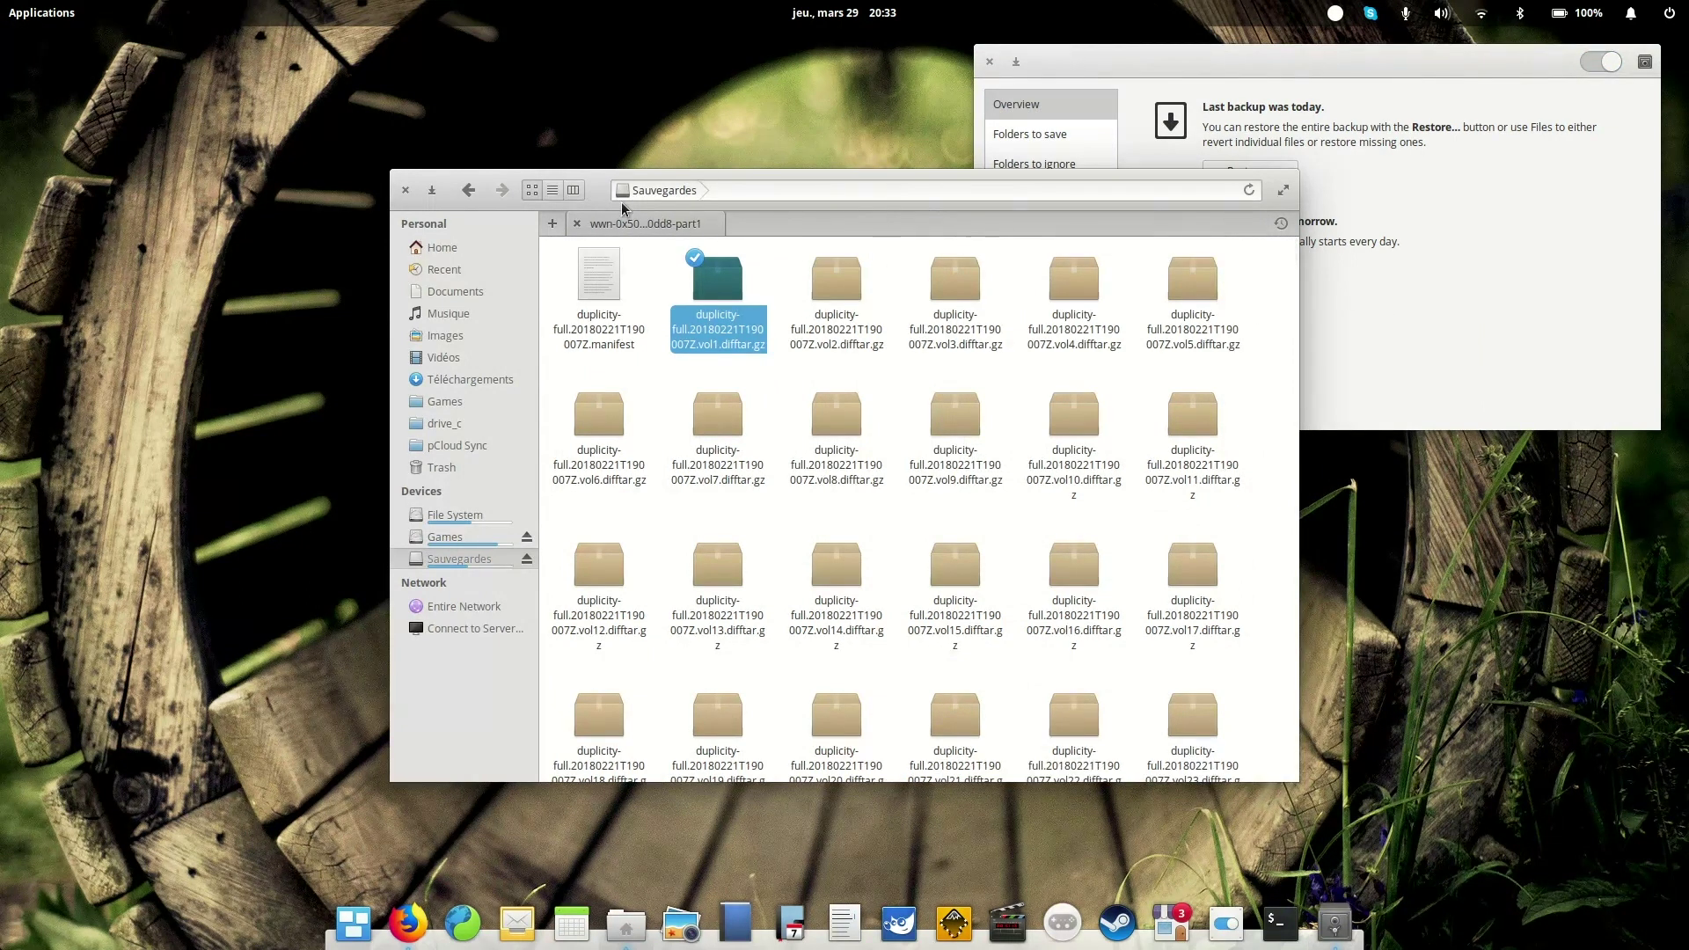
pyautogui.moveTo(524, 186); pyautogui.dragTo(240, 119)
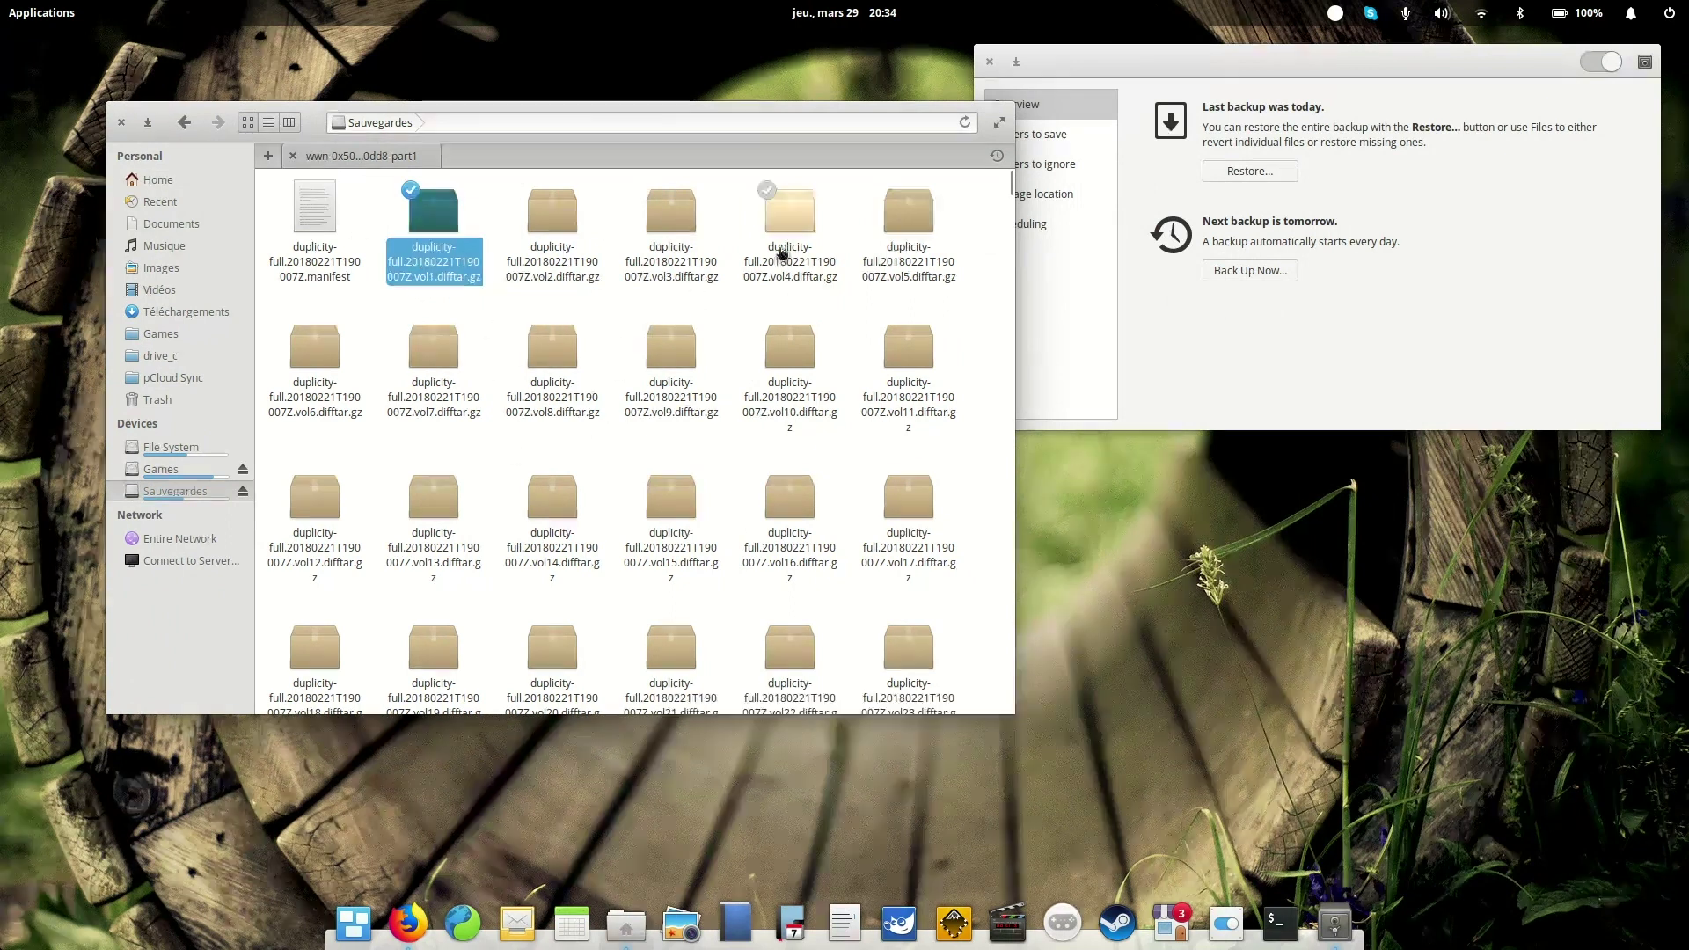
pyautogui.moveTo(989, 214); pyautogui.dragTo(557, 426)
pyautogui.click(502, 452)
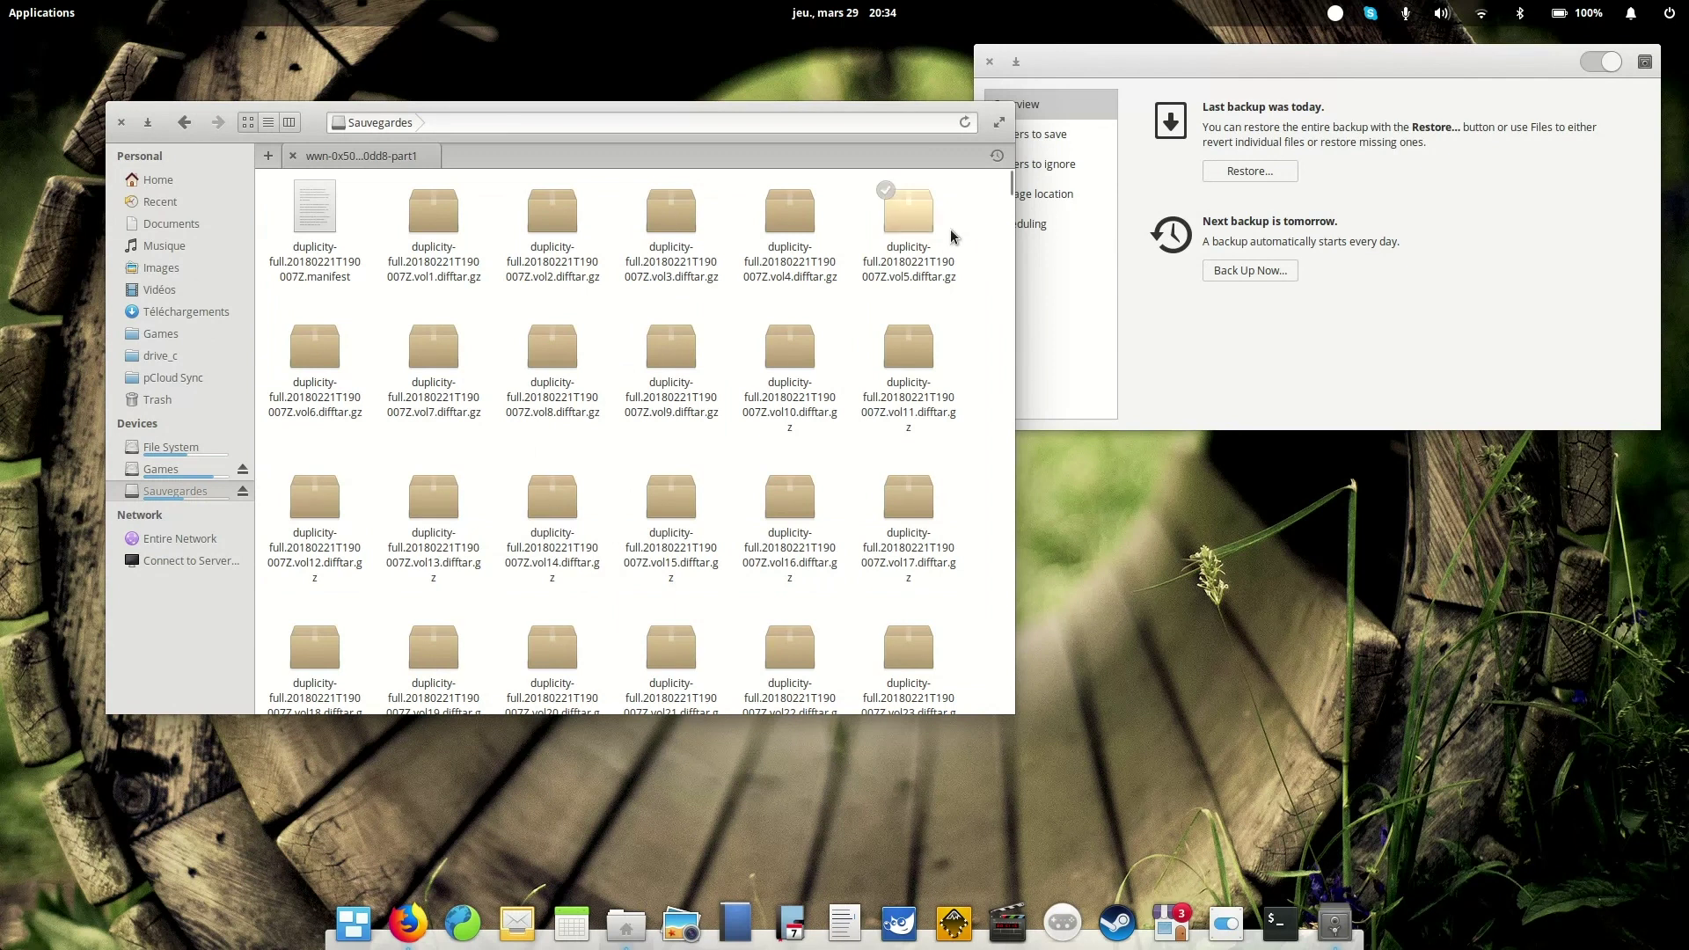
# Step: Reposition both windows again, close Déjà Dup and centre the Files window
pyautogui.click(1144, 61)
pyautogui.moveTo(1265, 82)
pyautogui.mouseDown()
pyautogui.moveTo(844, 178)
pyautogui.moveTo(1302, 110)
pyautogui.moveTo(1290, 102)
pyautogui.mouseUp()
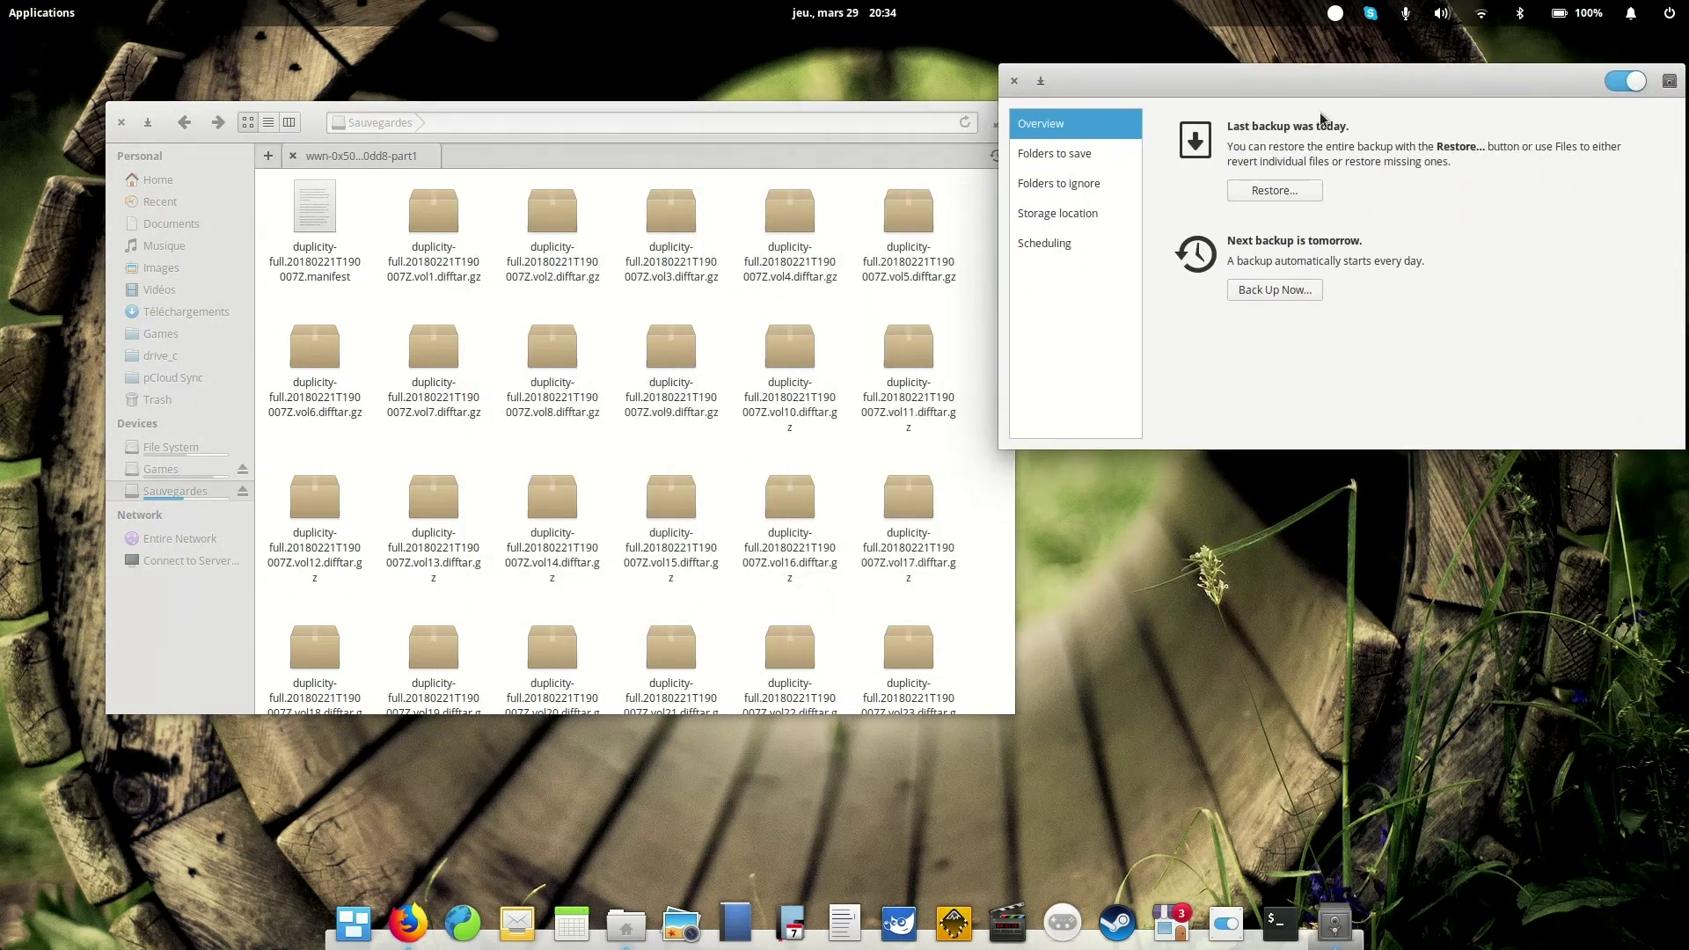
pyautogui.click(721, 144)
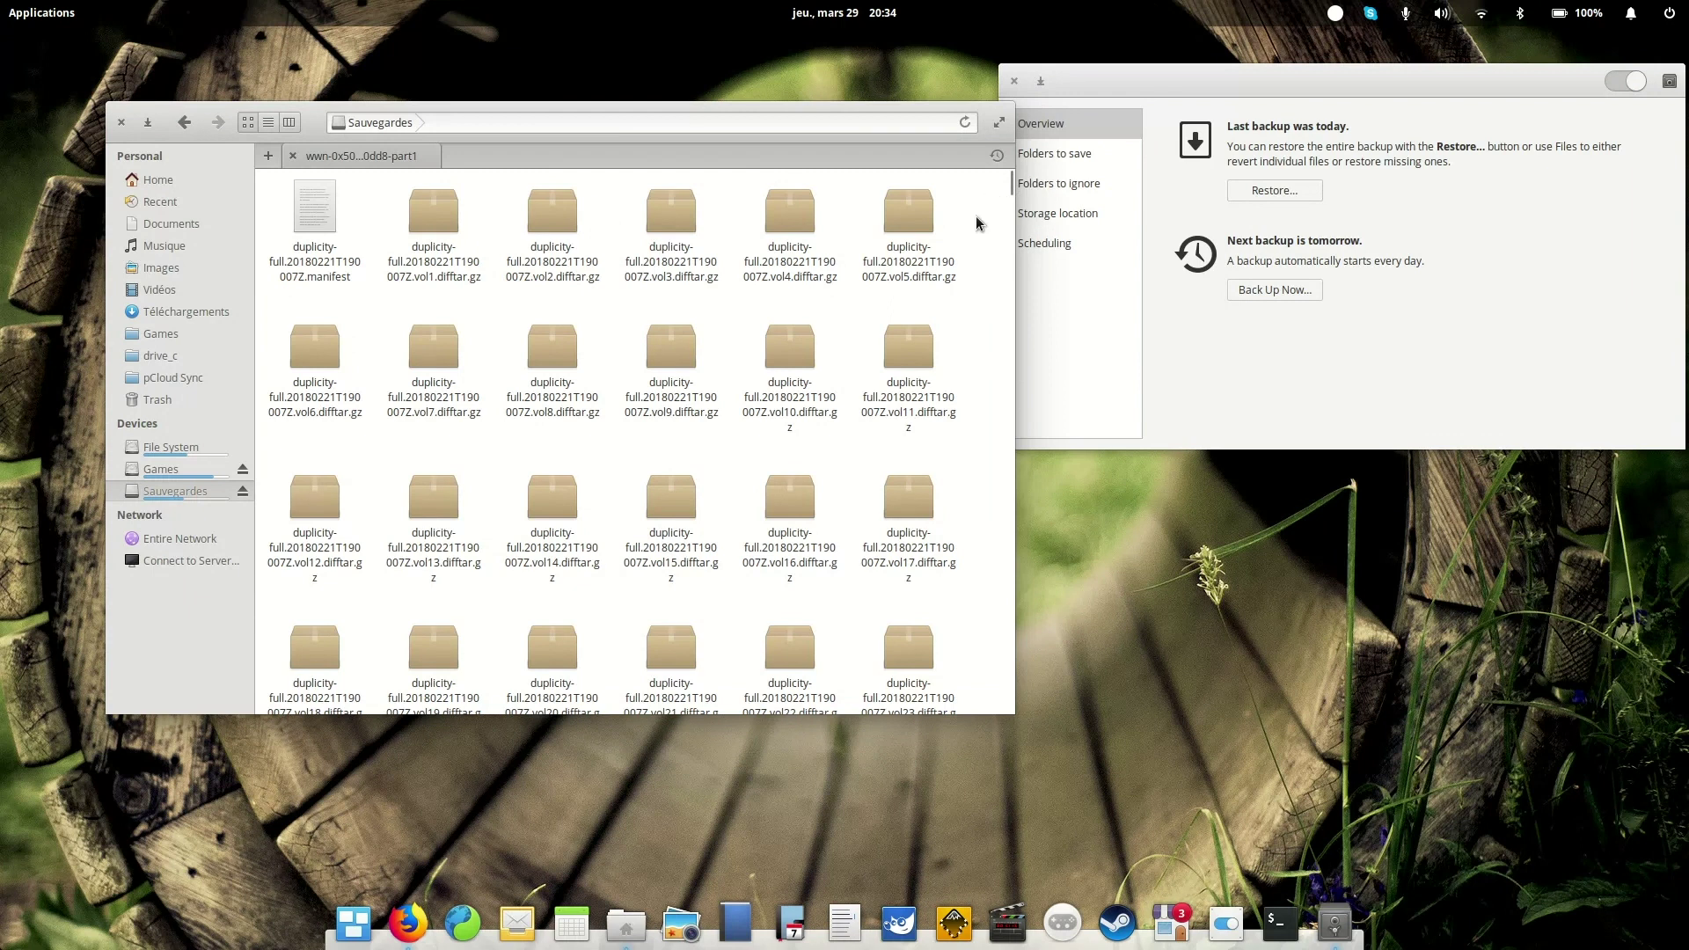
pyautogui.moveTo(315, 130); pyautogui.dragTo(281, 89)
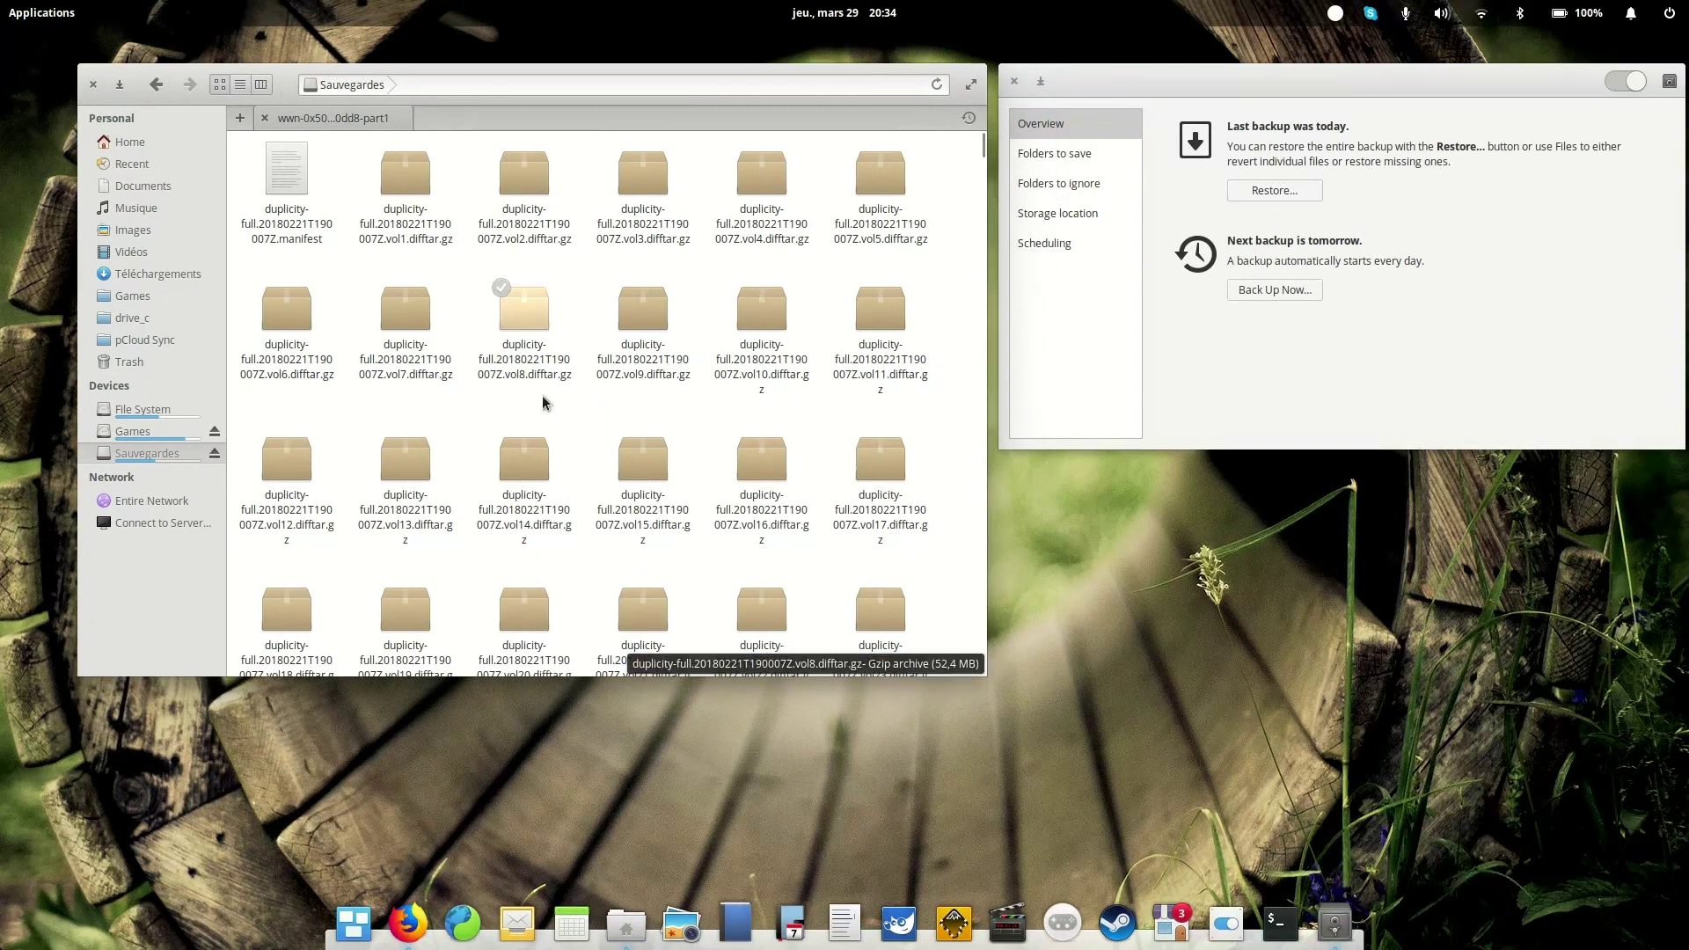
pyautogui.moveTo(1408, 81); pyautogui.dragTo(1309, 138)
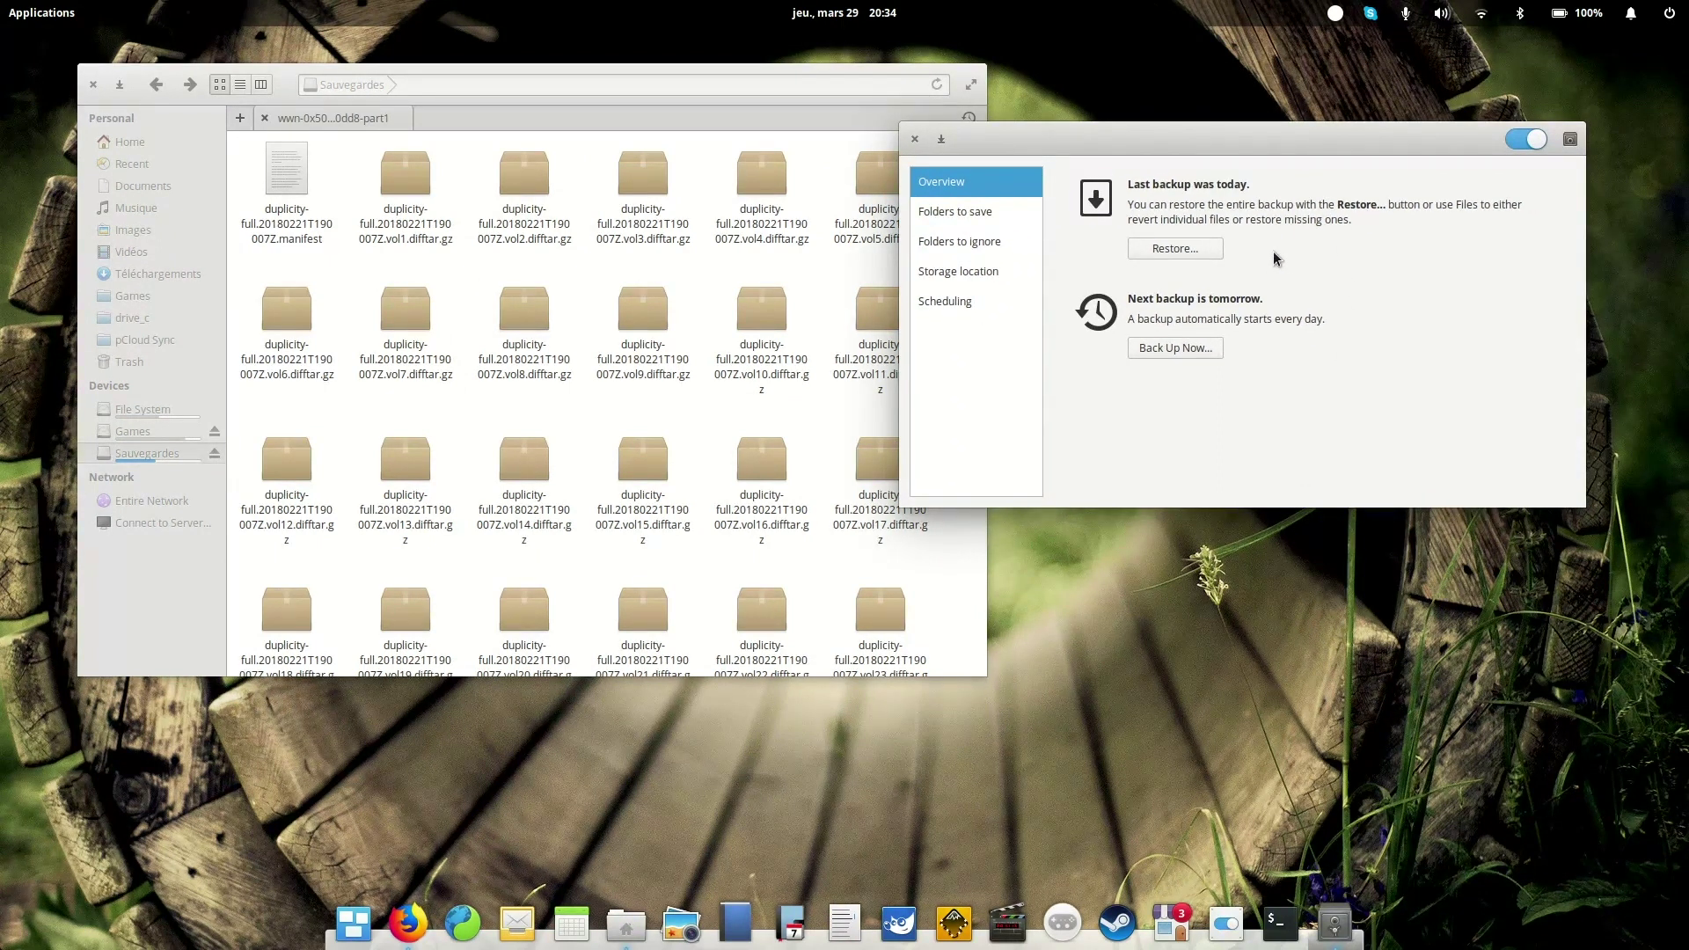
pyautogui.moveTo(1243, 143); pyautogui.dragTo(877, 252)
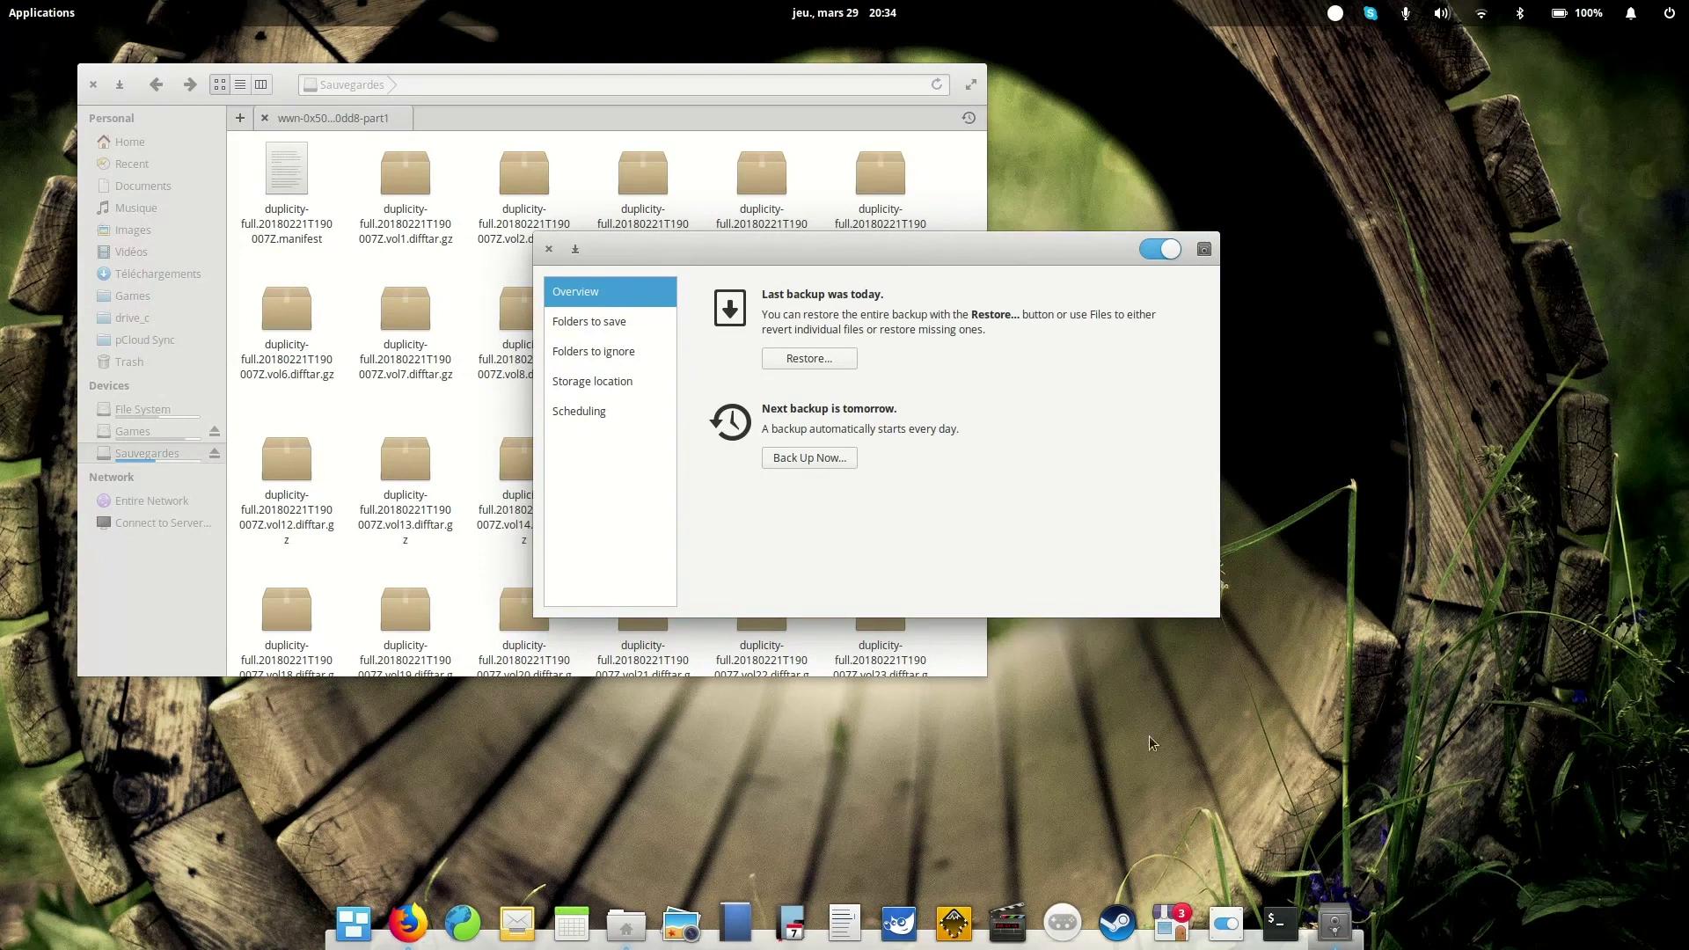
pyautogui.moveTo(939, 261); pyautogui.dragTo(991, 240)
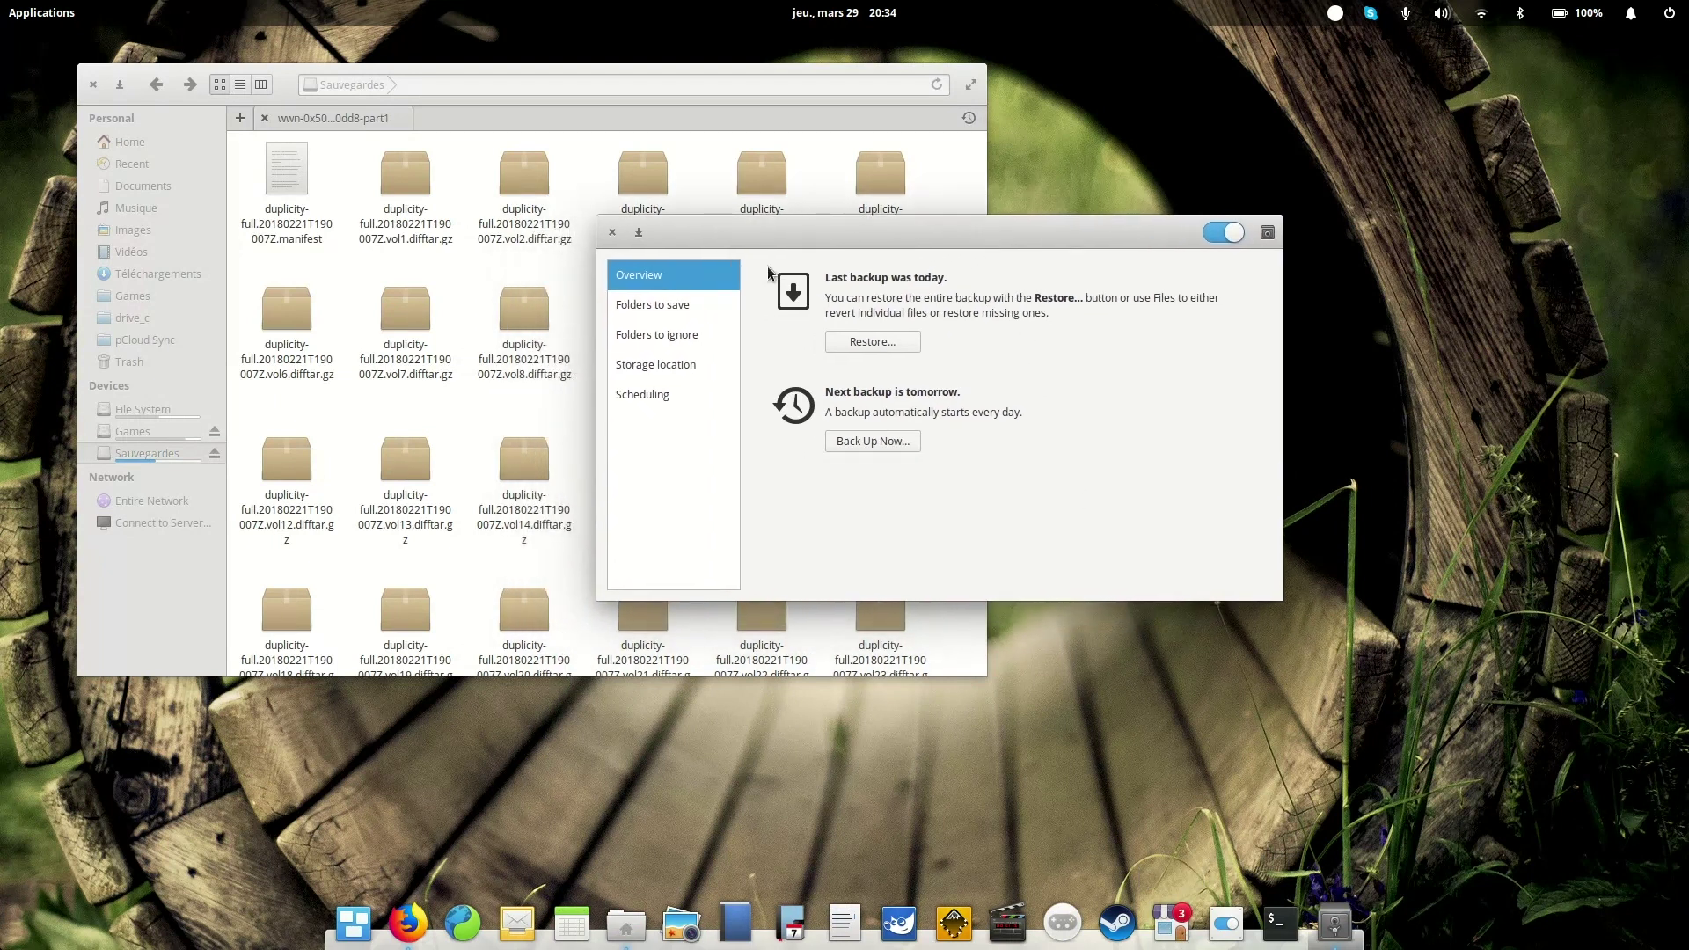
pyautogui.click(613, 235)
pyautogui.moveTo(286, 85); pyautogui.dragTo(593, 150)
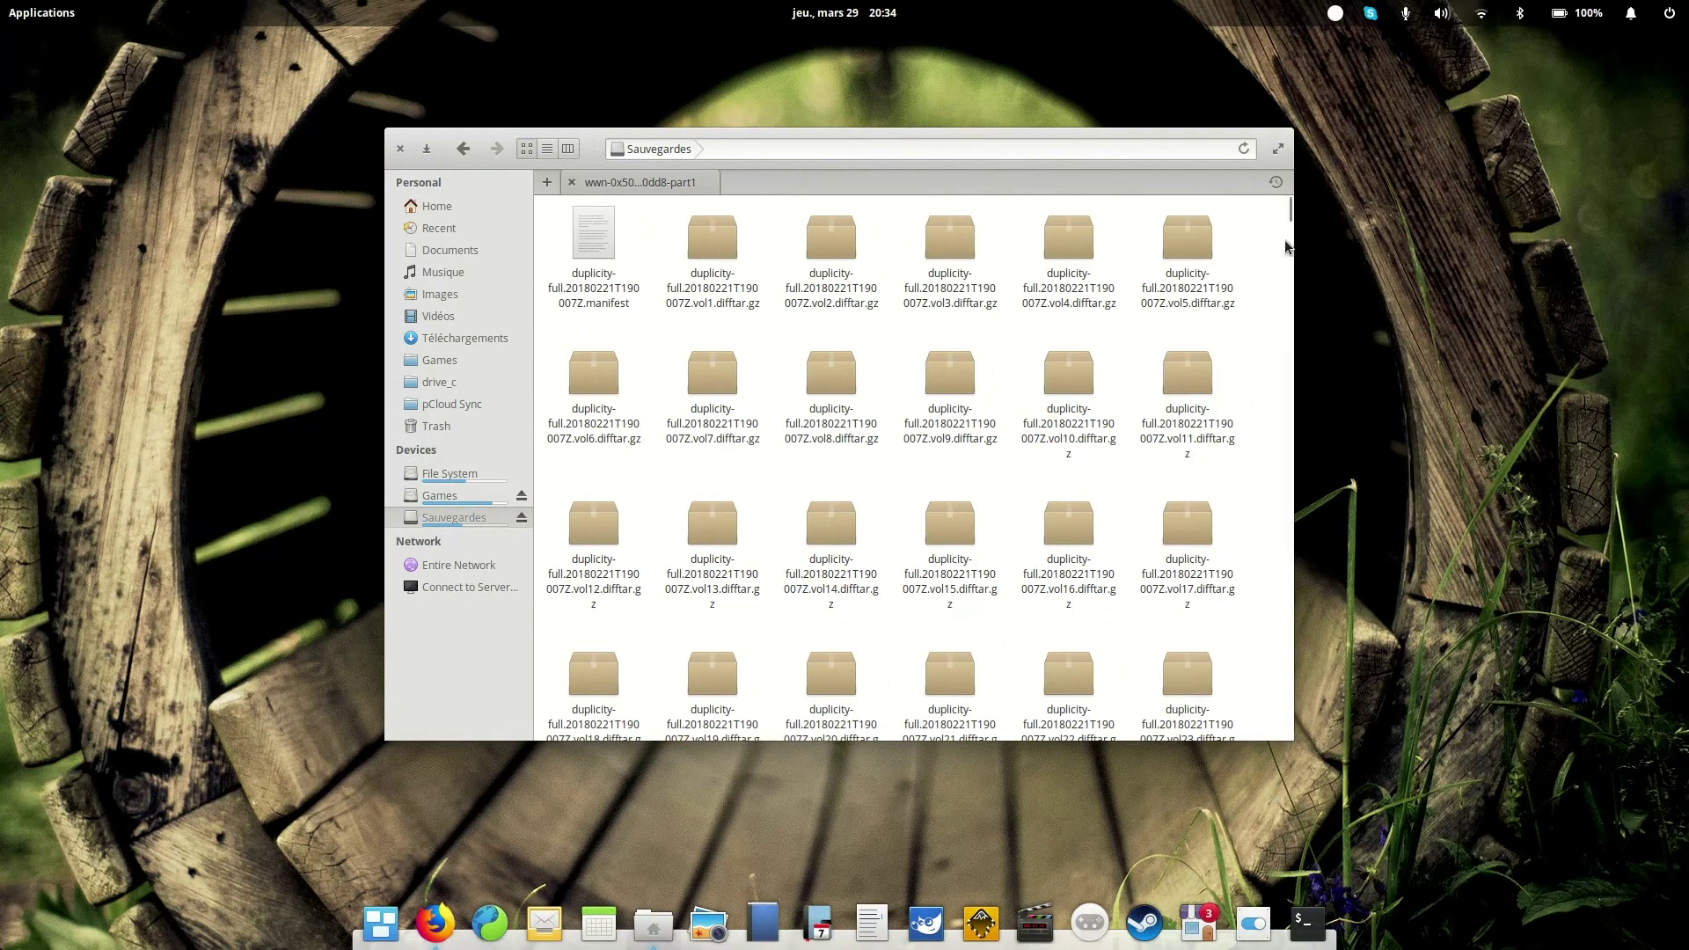
# Step: Read Sauvegardes Properties (296,4 GB free of 492,1 GB), close them, then go to Home
pyautogui.rightClick(459, 518)
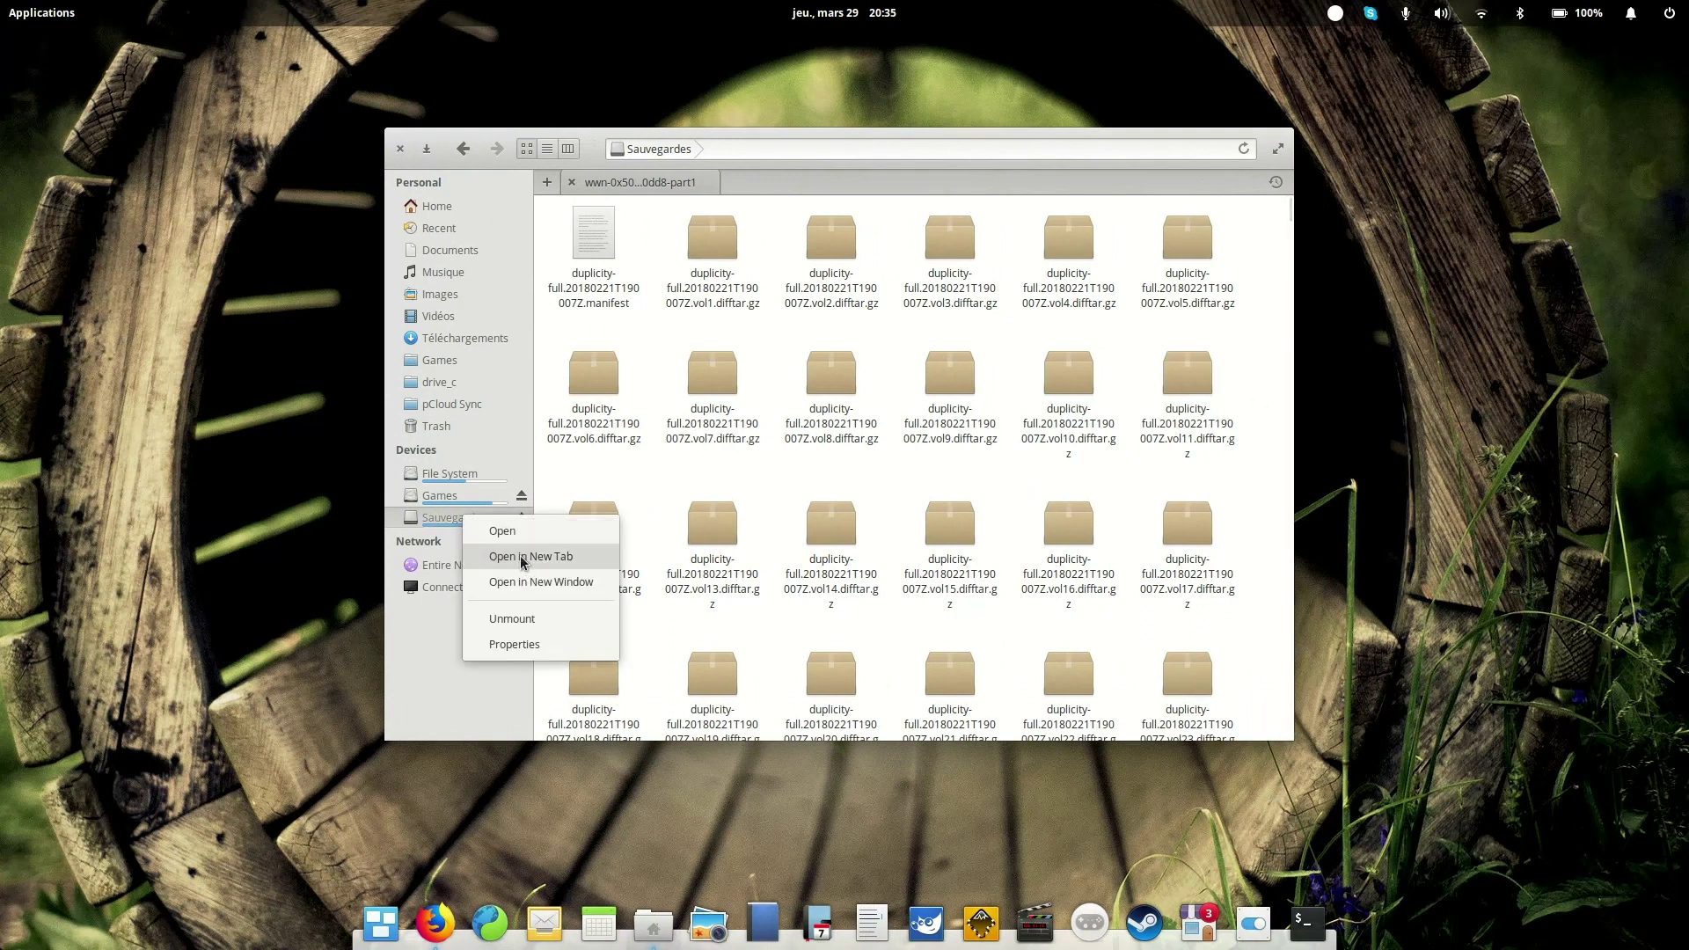
pyautogui.click(514, 645)
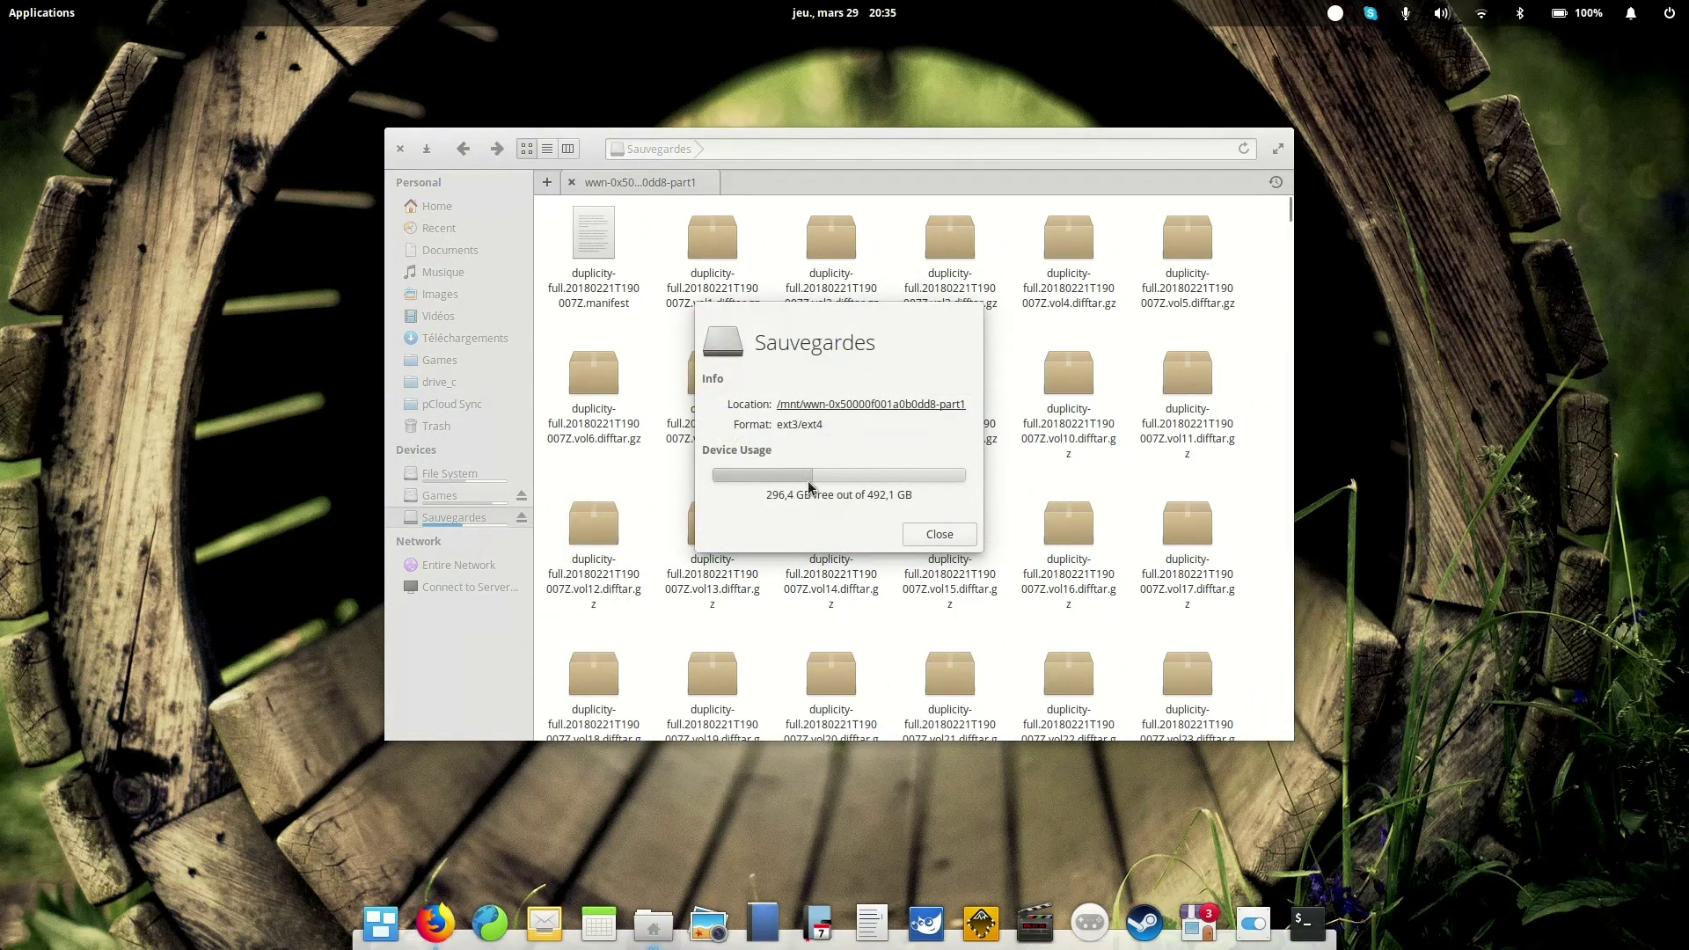
pyautogui.click(938, 540)
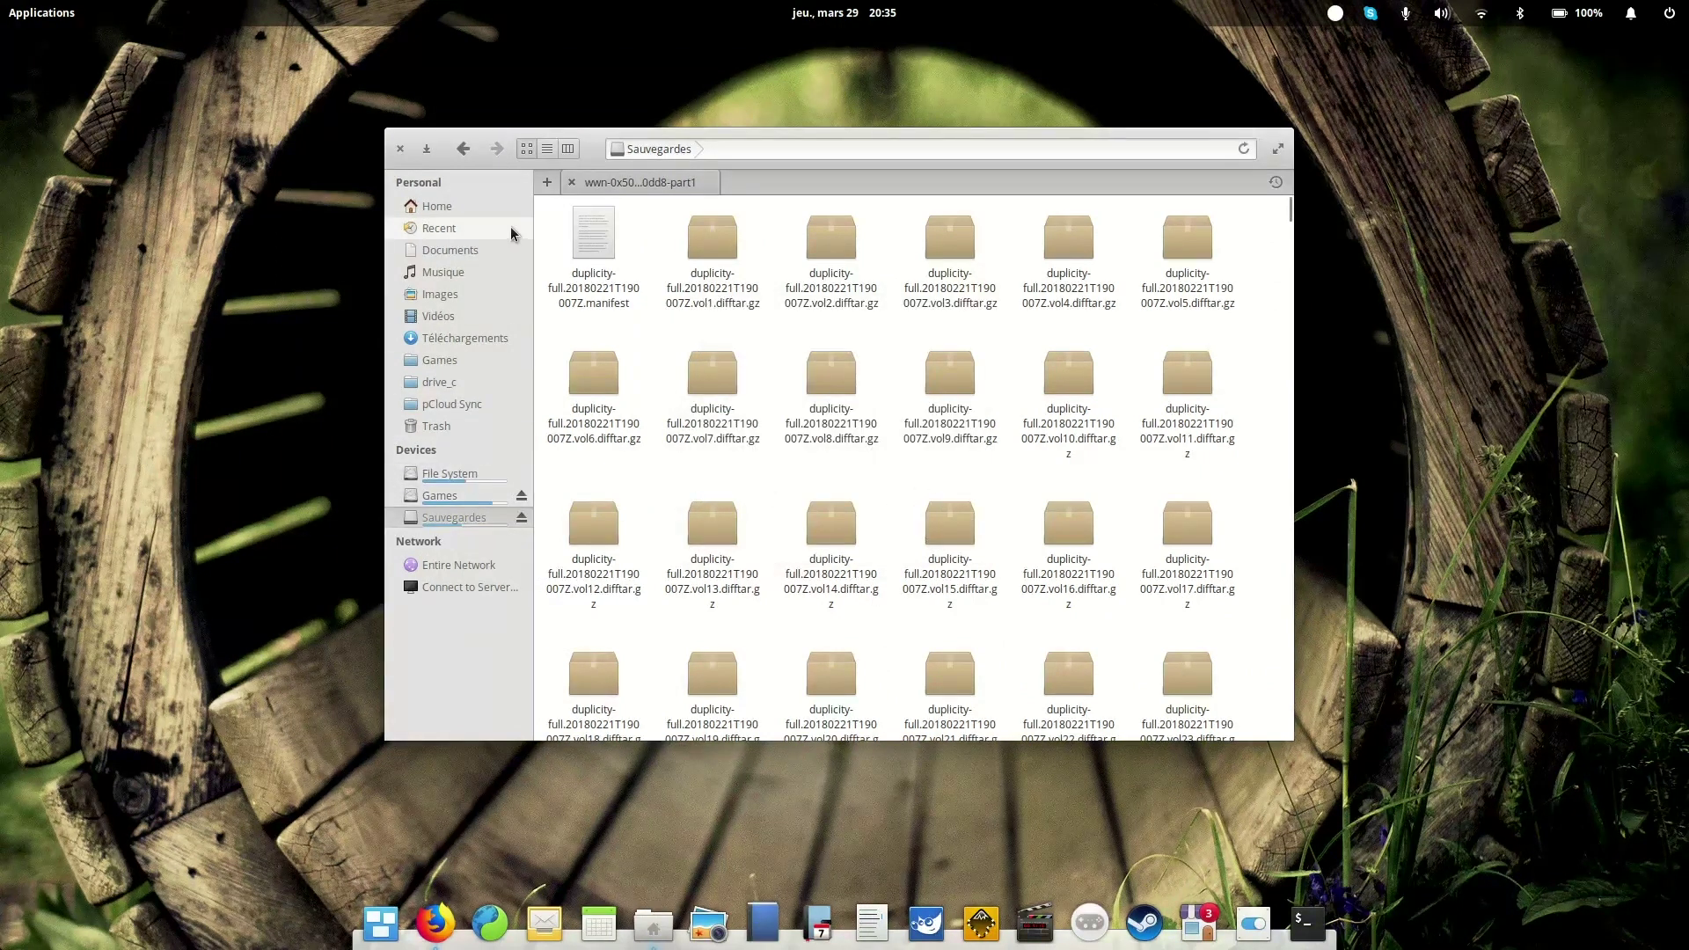
pyautogui.click(467, 209)
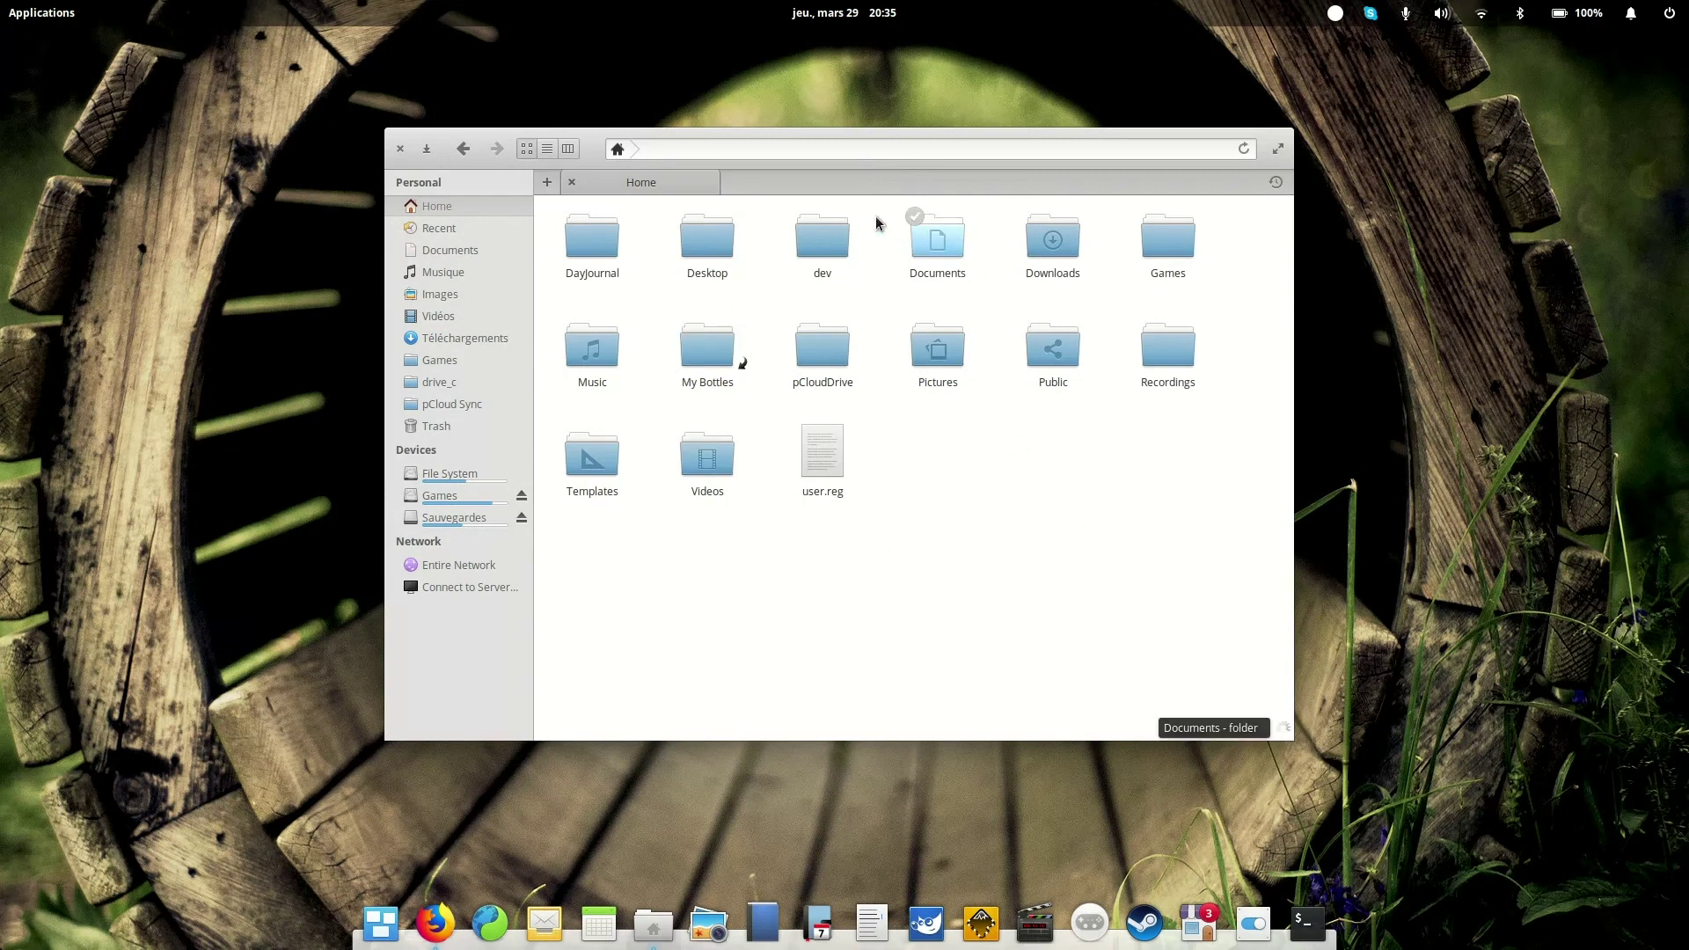
# Step: Visit Games, return to Home, and reopen Sauvegardes Properties showing ext3/ext4 format
pyautogui.moveTo(843, 167); pyautogui.dragTo(846, 165)
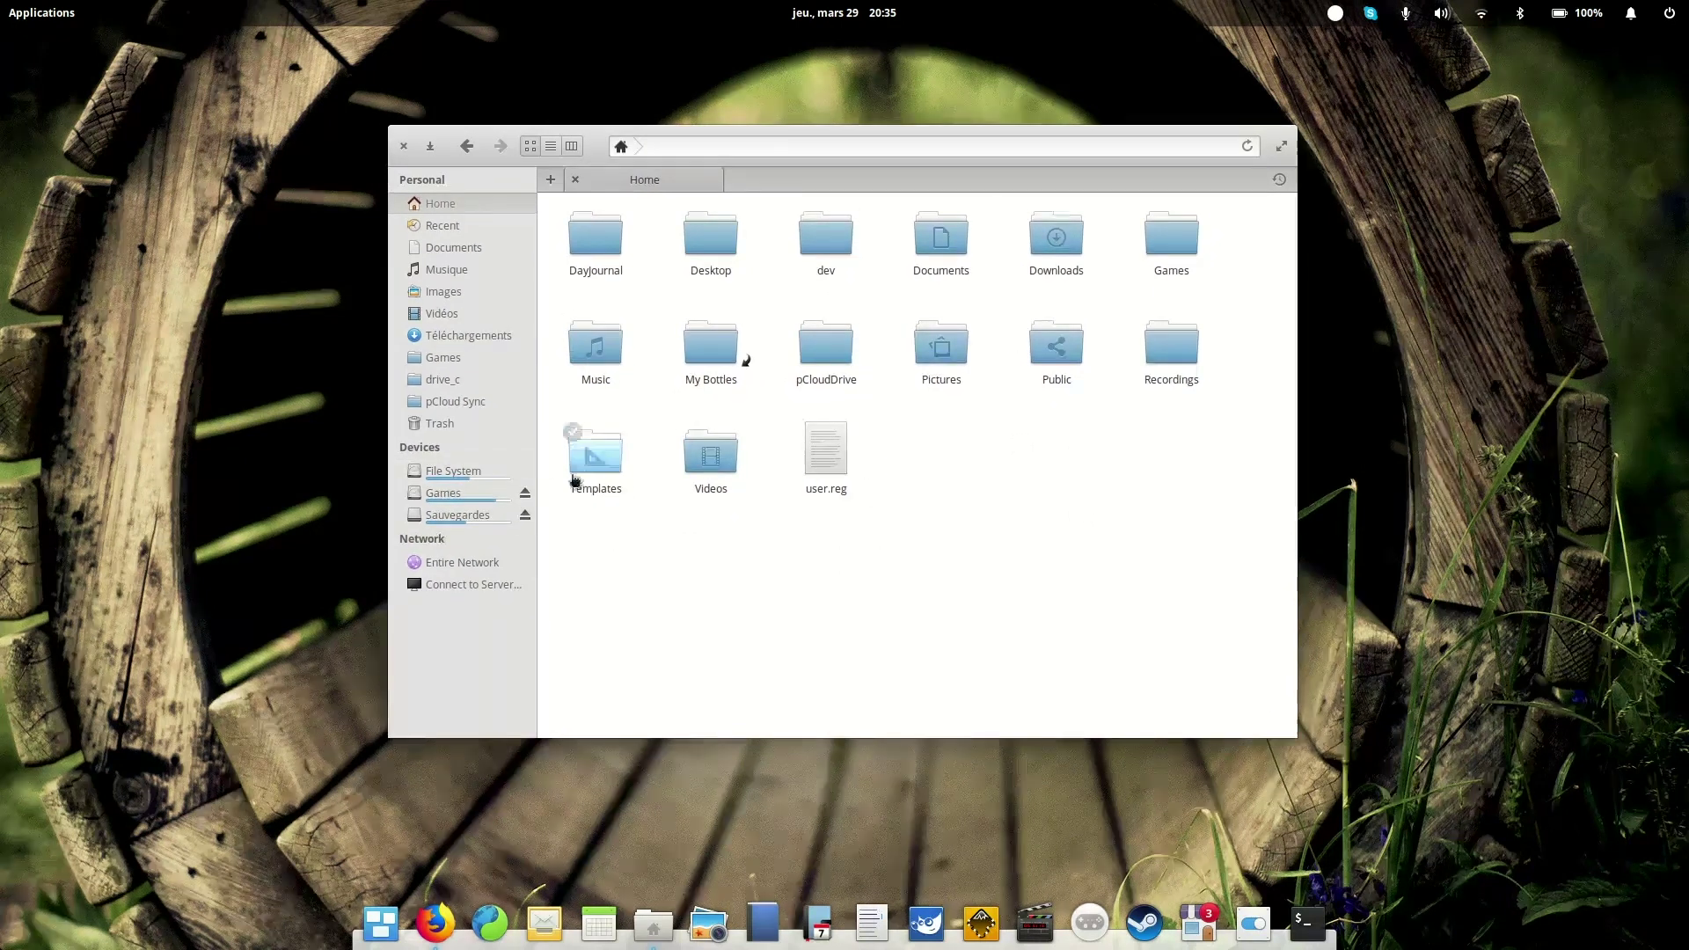
pyautogui.click(453, 493)
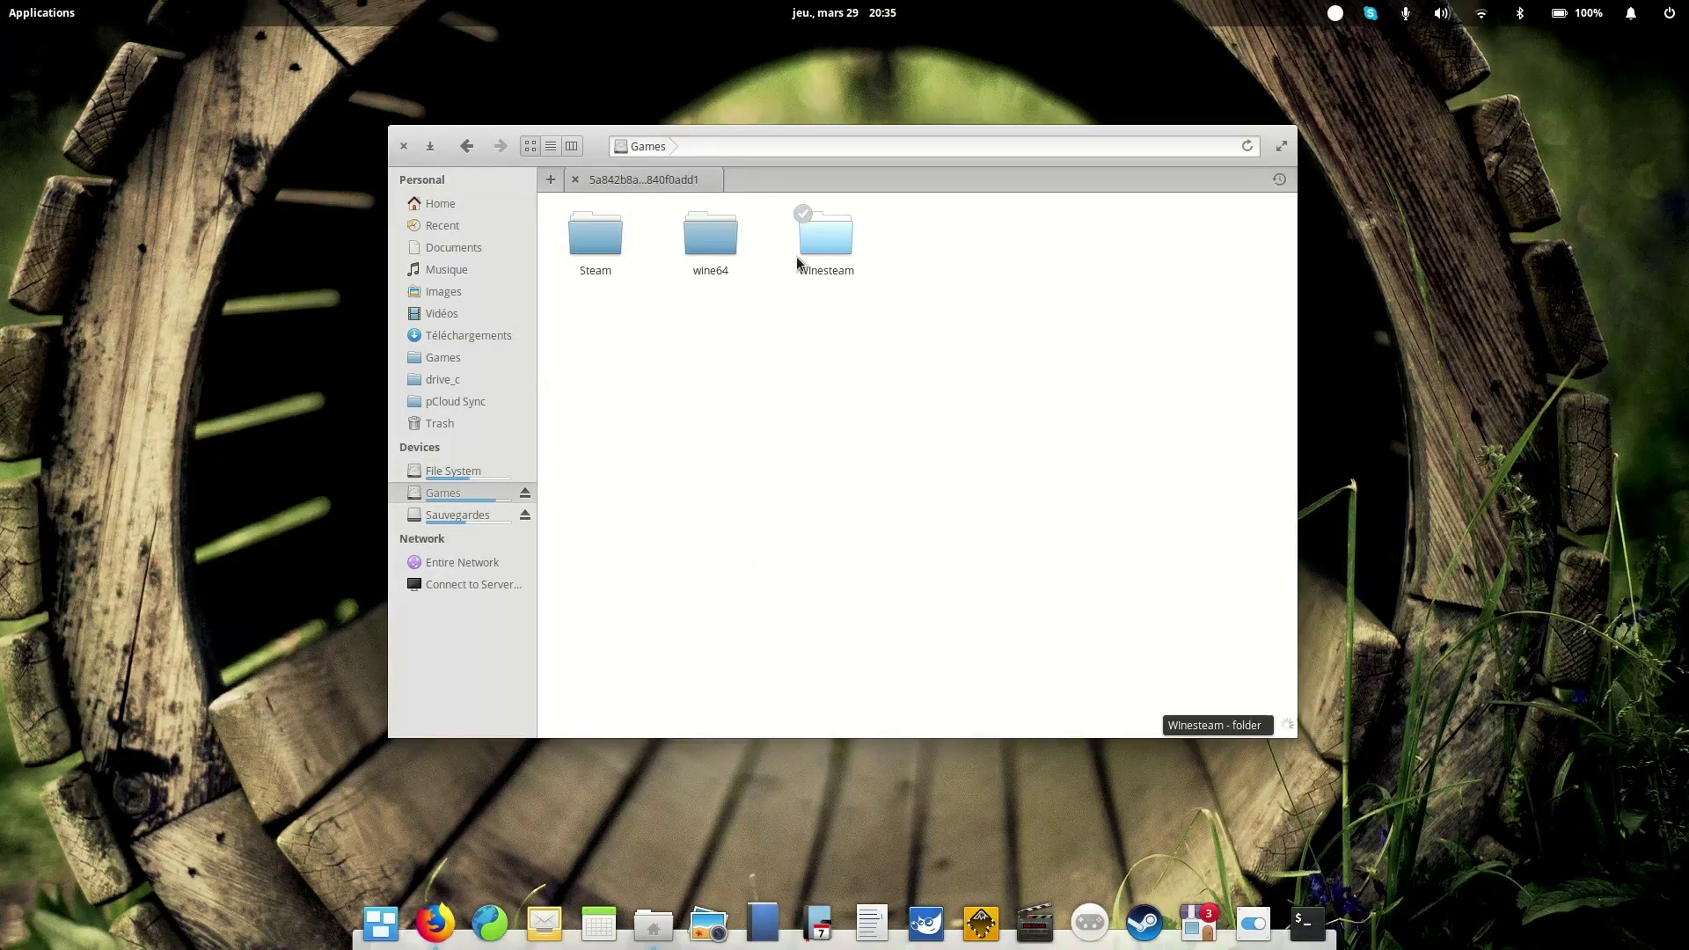
pyautogui.click(466, 145)
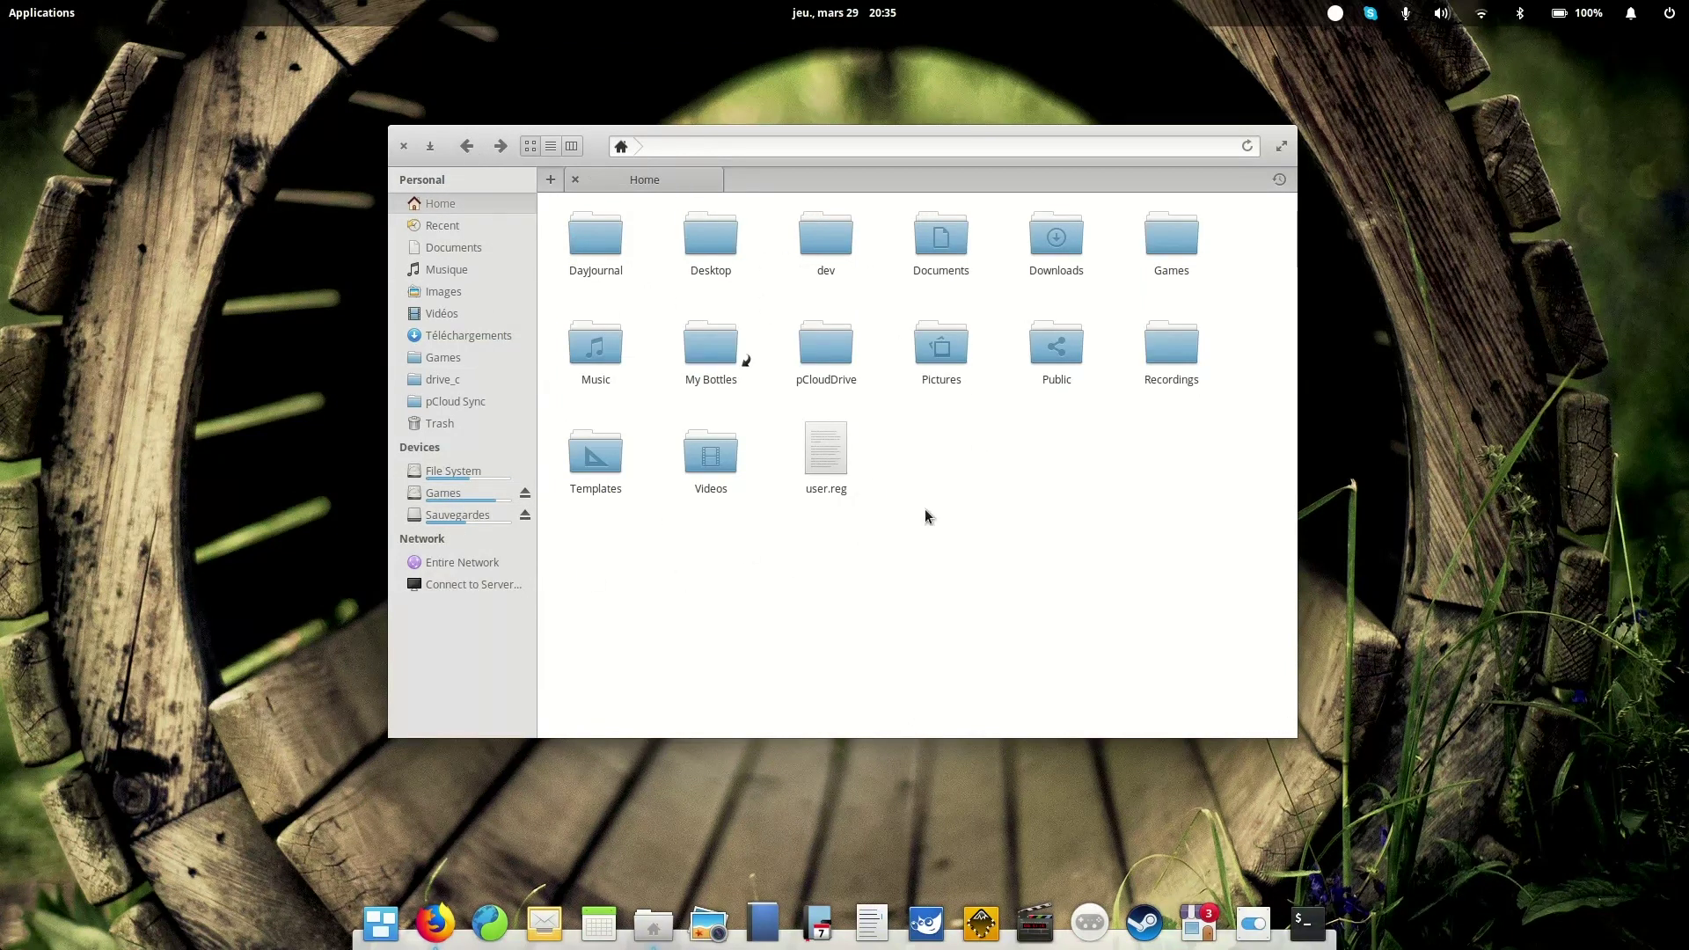
pyautogui.rightClick(470, 514)
pyautogui.click(525, 635)
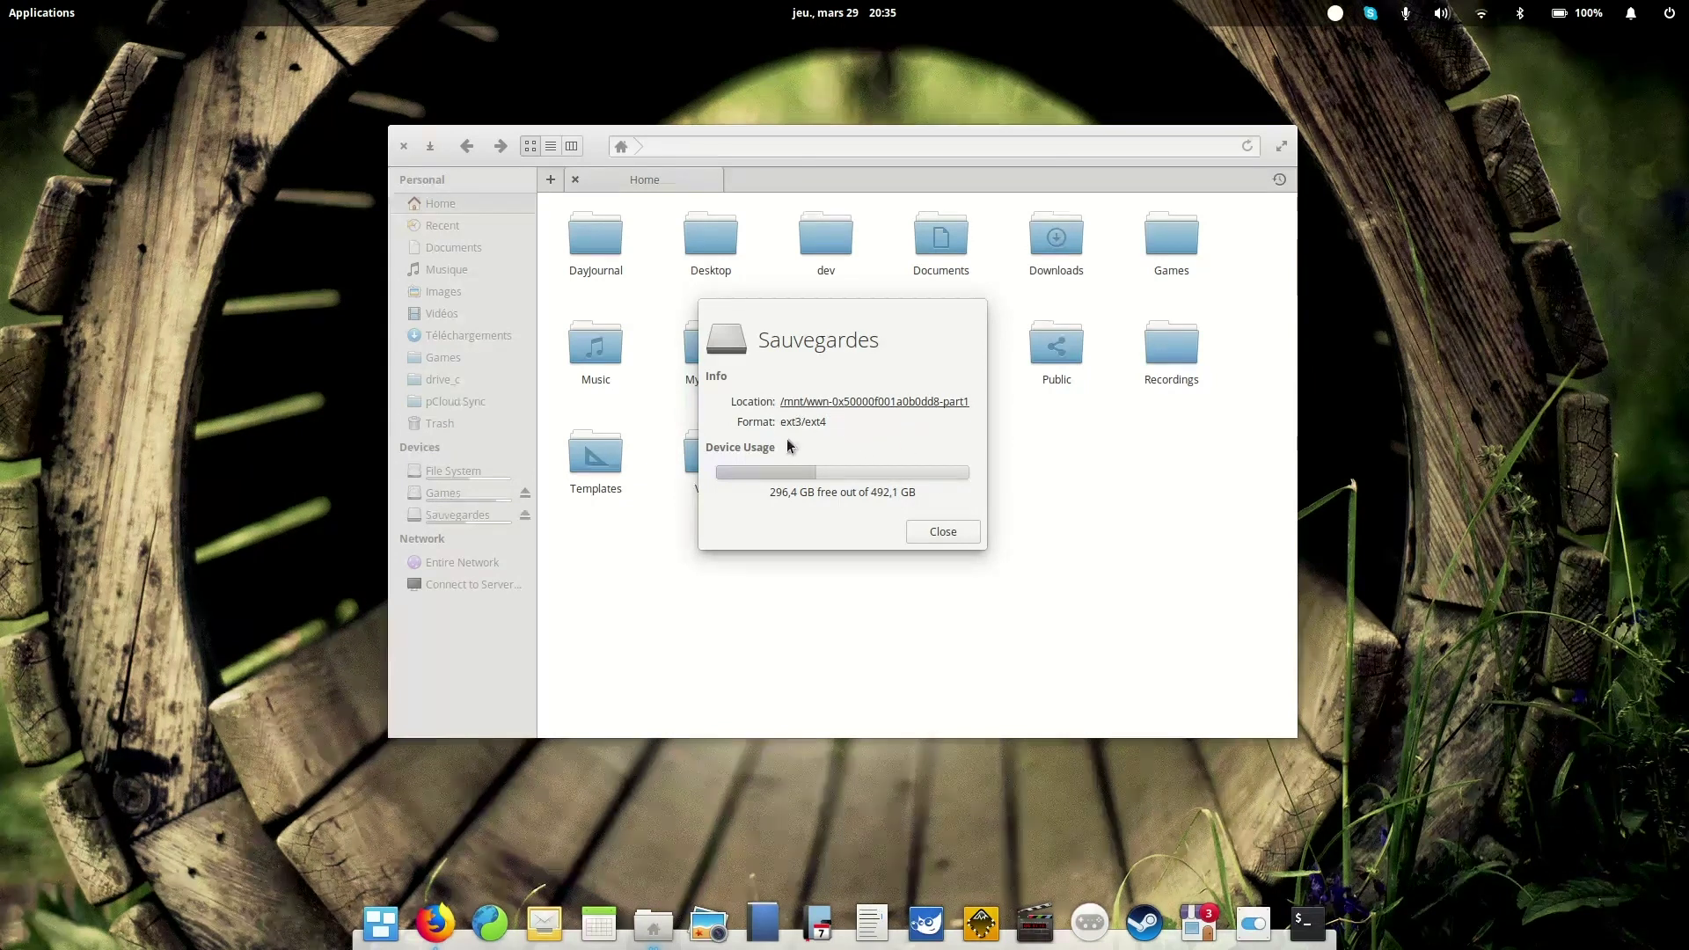
pyautogui.moveTo(779, 422); pyautogui.dragTo(832, 425)
pyautogui.click(806, 422)
# Step: Dismiss the Sauvegardes drive properties, reposition the Files window, and view the open-windows overview
pyautogui.click(937, 531)
pyautogui.moveTo(885, 165); pyautogui.dragTo(878, 165)
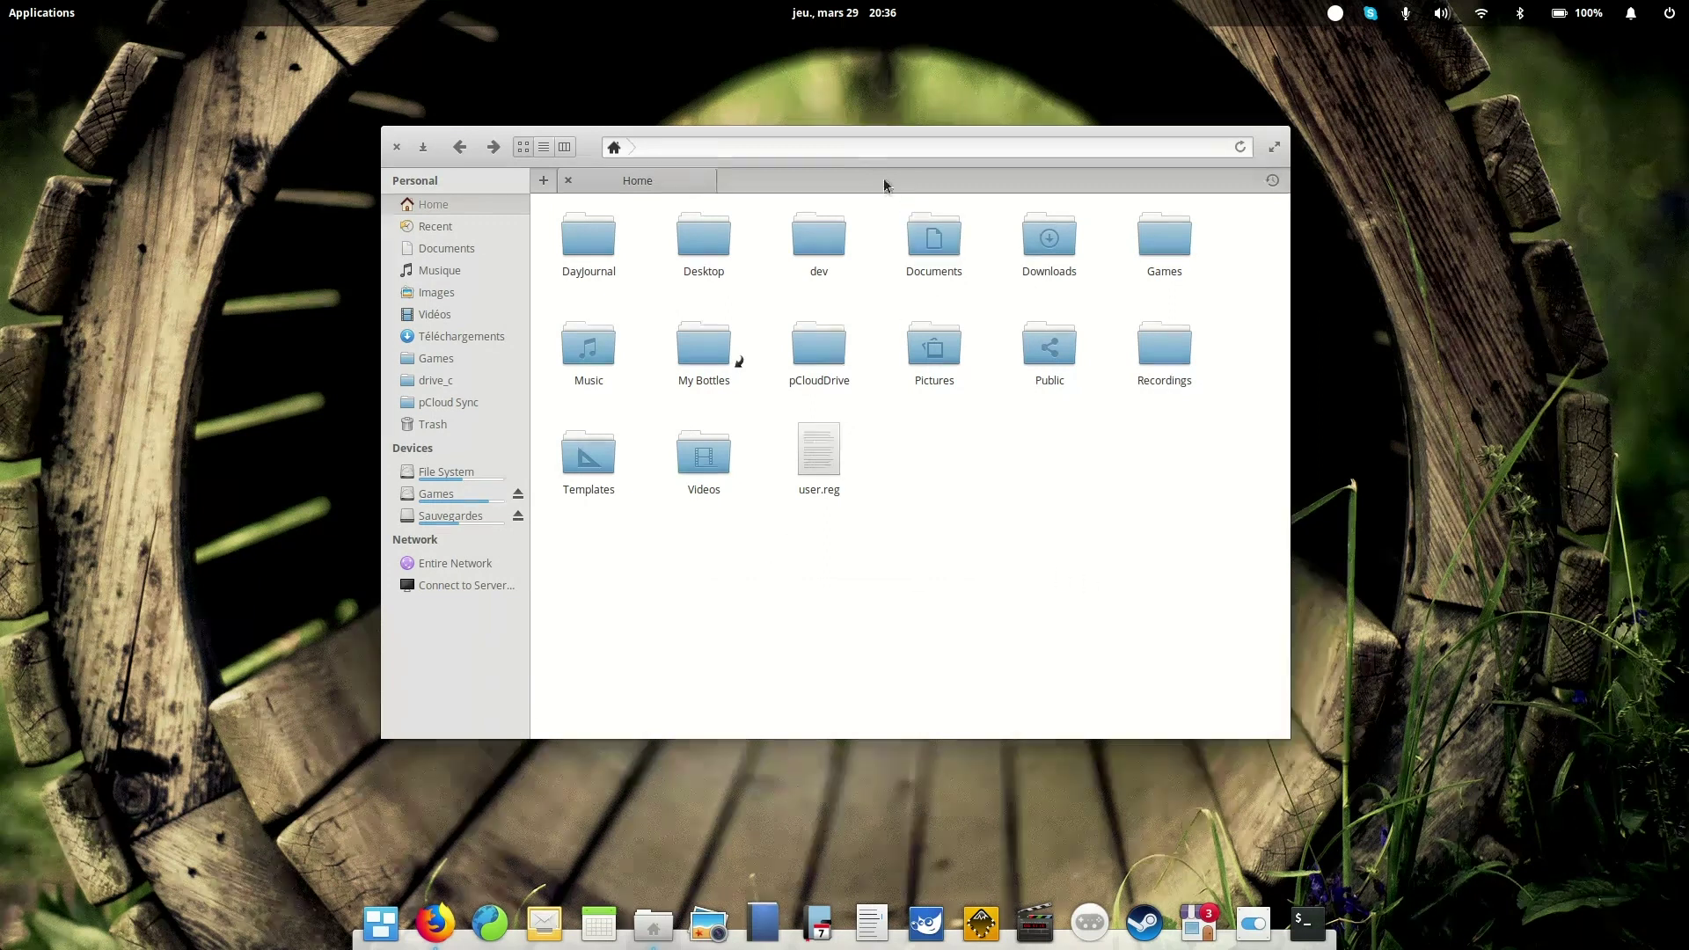
pyautogui.moveTo(860, 170); pyautogui.dragTo(869, 178)
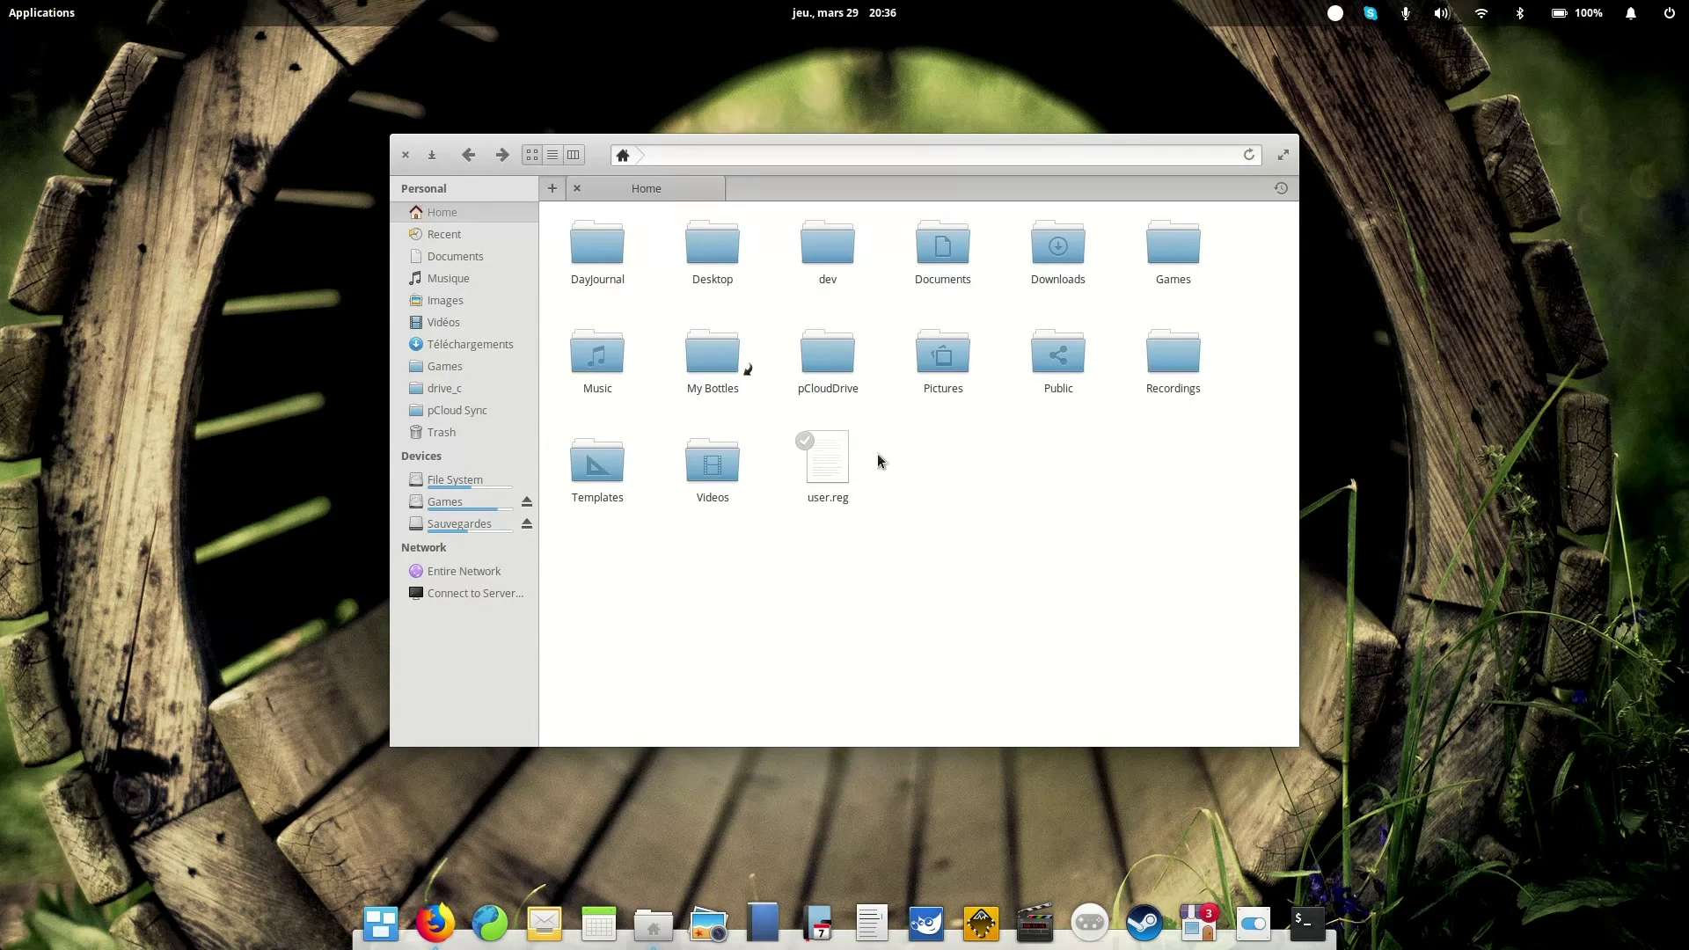
pyautogui.press('super+s')
pyautogui.press('super+s')
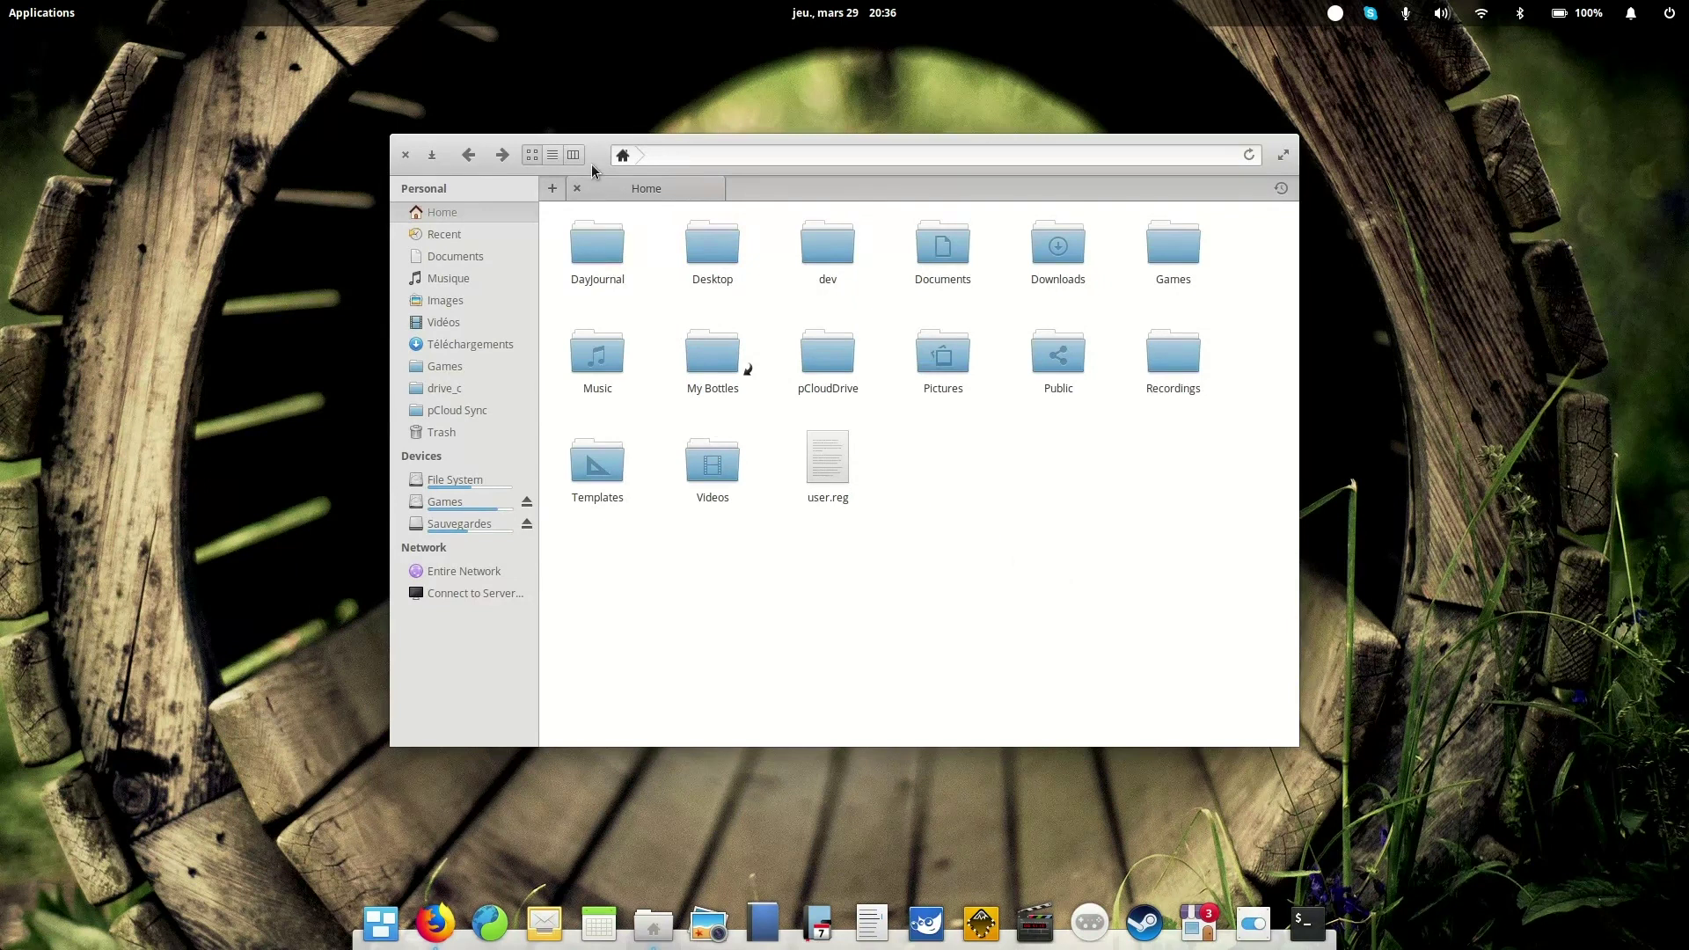
pyautogui.moveTo(592, 169); pyautogui.dragTo(601, 179)
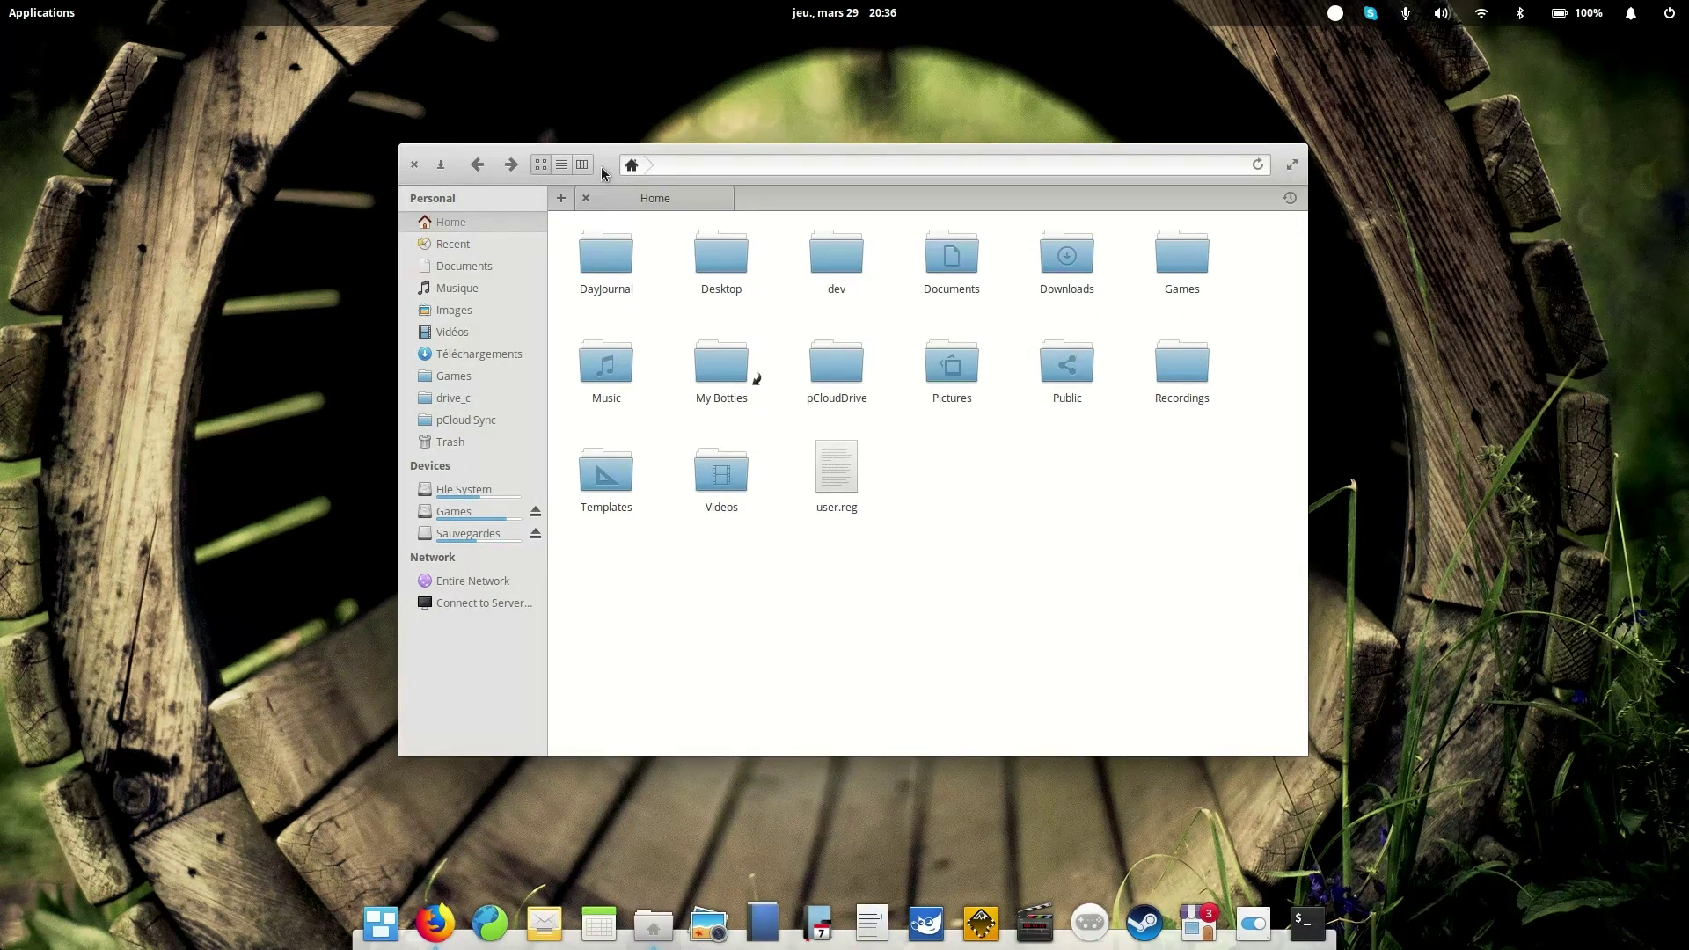
pyautogui.moveTo(604, 172); pyautogui.dragTo(618, 173)
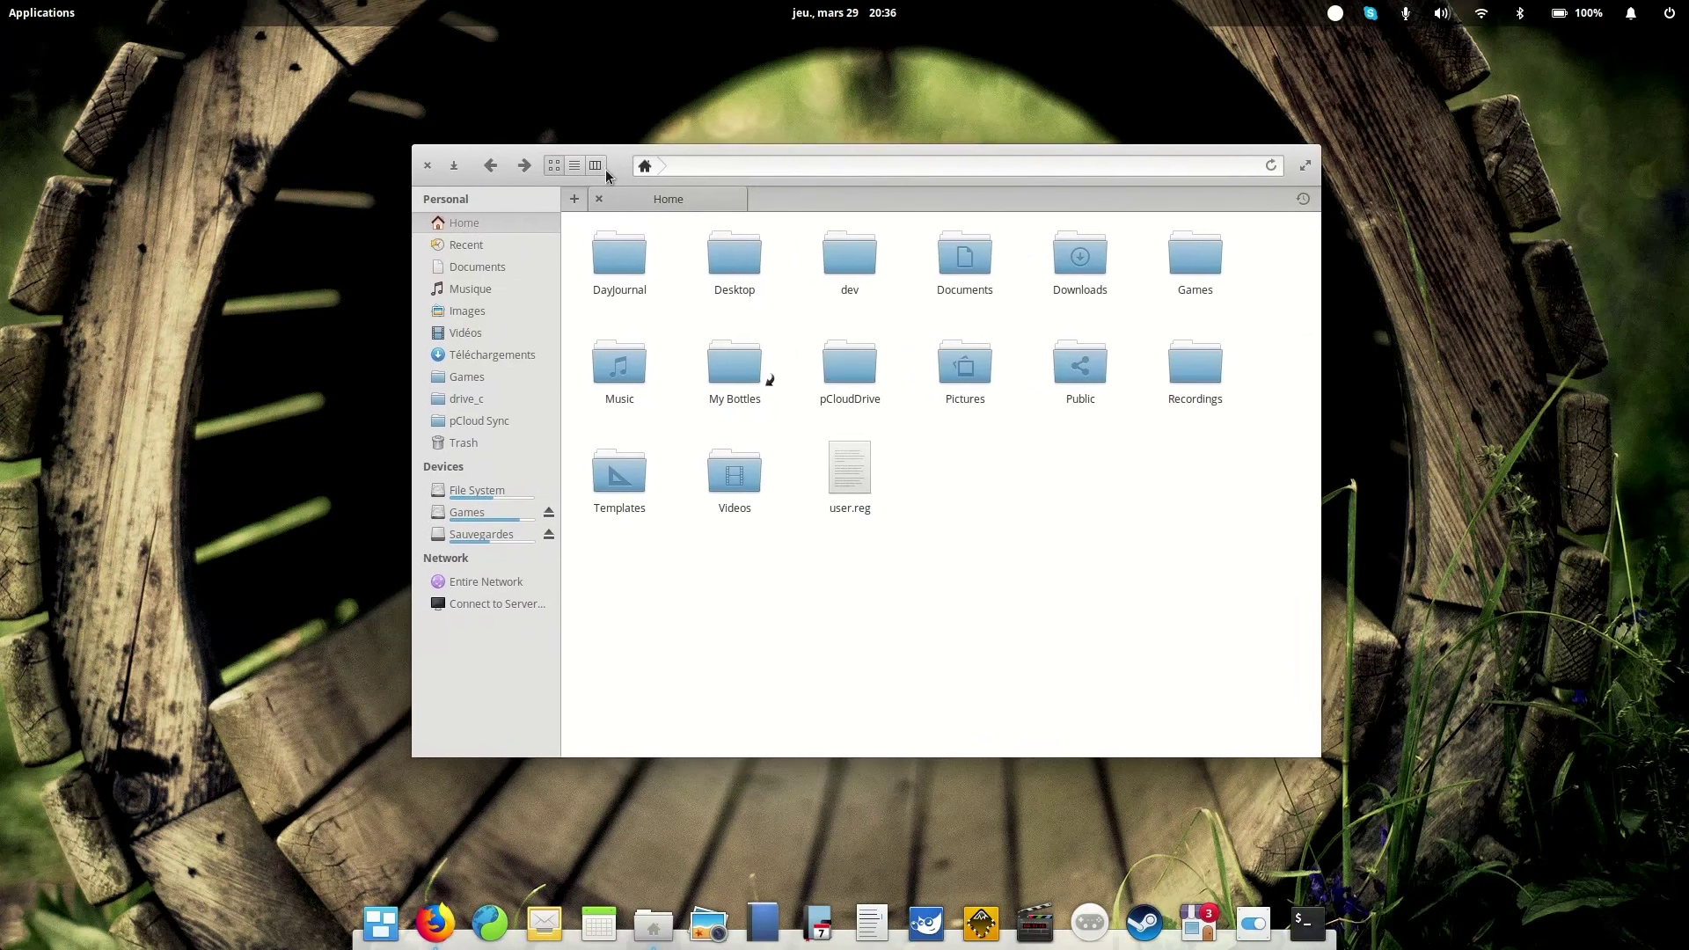
pyautogui.moveTo(616, 167); pyautogui.dragTo(619, 178)
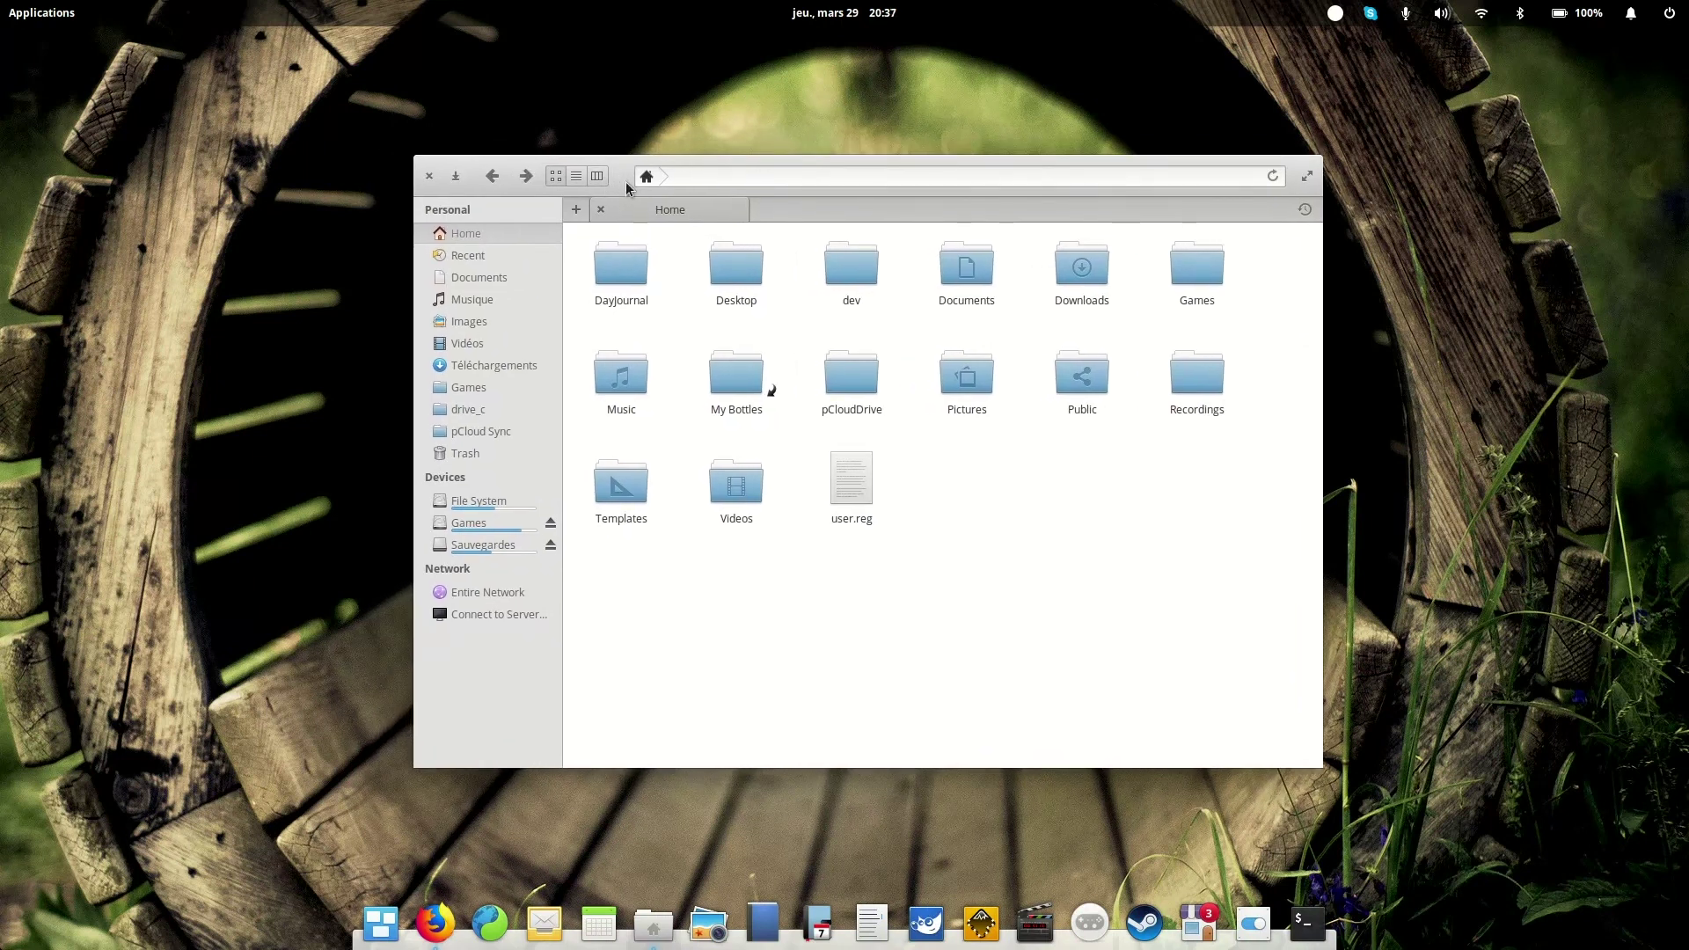
pyautogui.moveTo(879, 194); pyautogui.dragTo(860, 200)
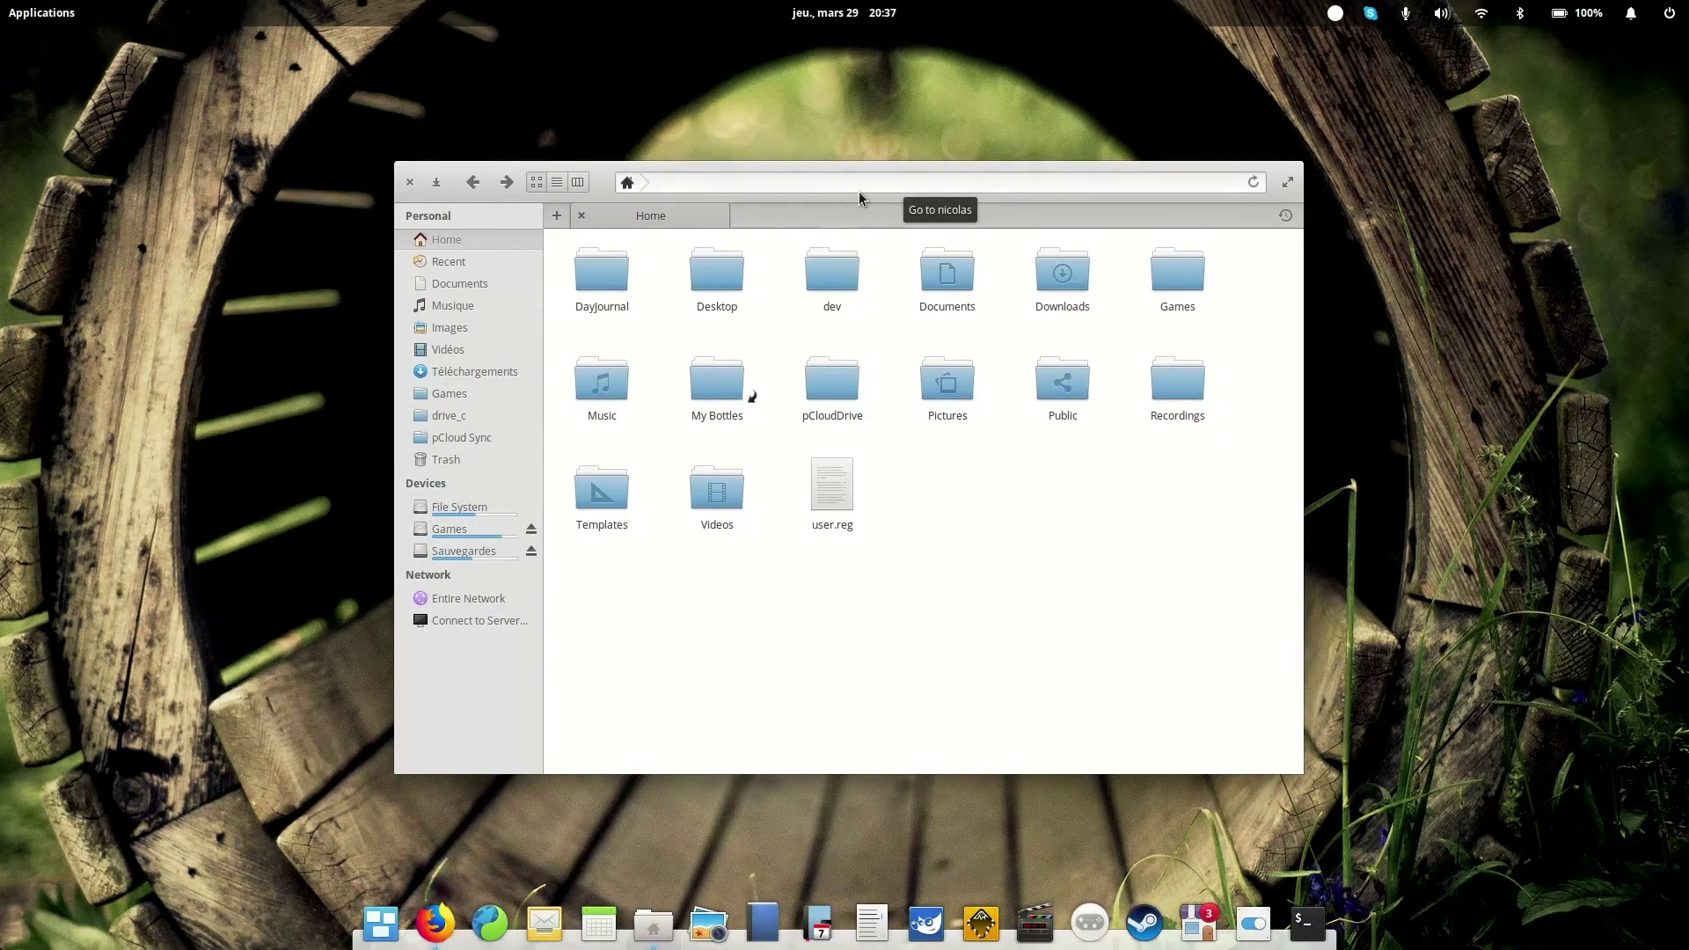